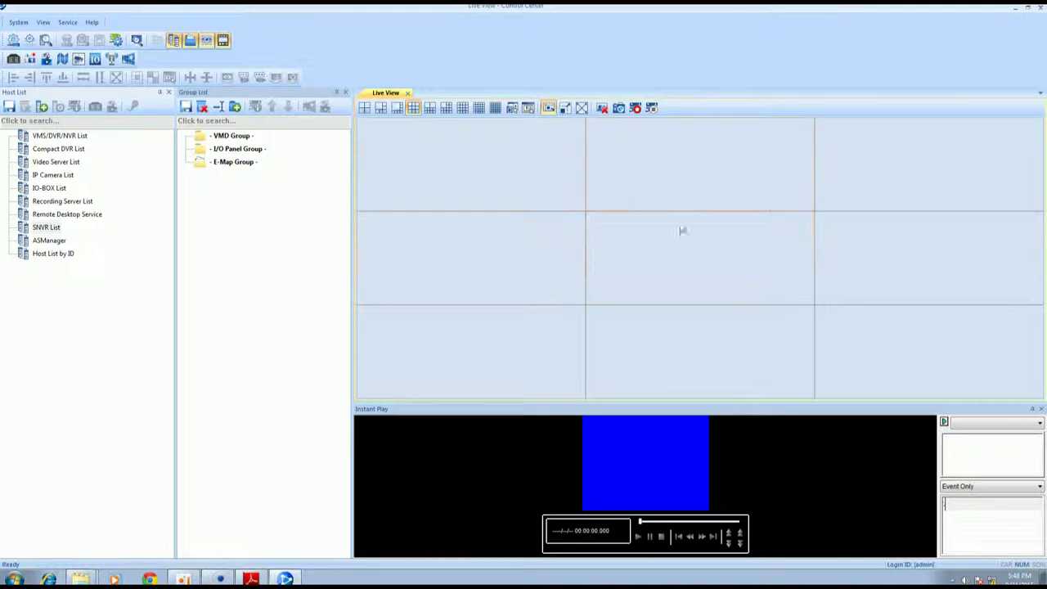
- Select several live view panes in the left, centre and right of the grid
left_click(521, 381)
left_click(669, 229)
left_click(677, 382)
left_click(774, 301)
left_click(833, 303)
left_click(810, 308)
left_click(491, 331)
- Search the network for hosts, dismiss the completion notice, and select all discovered hosts
left_click(47, 41)
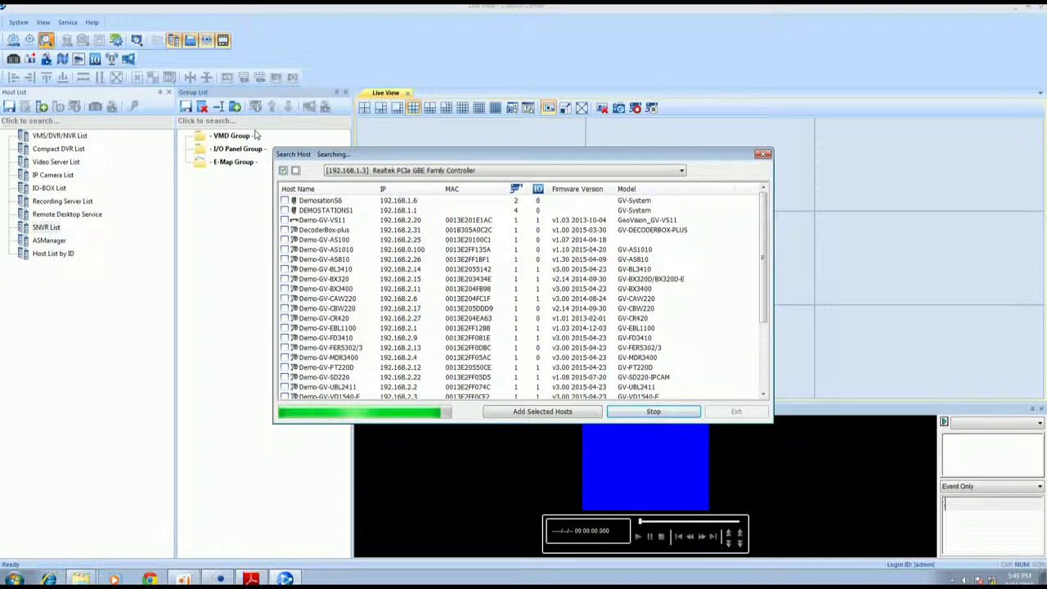
left_click(544, 314)
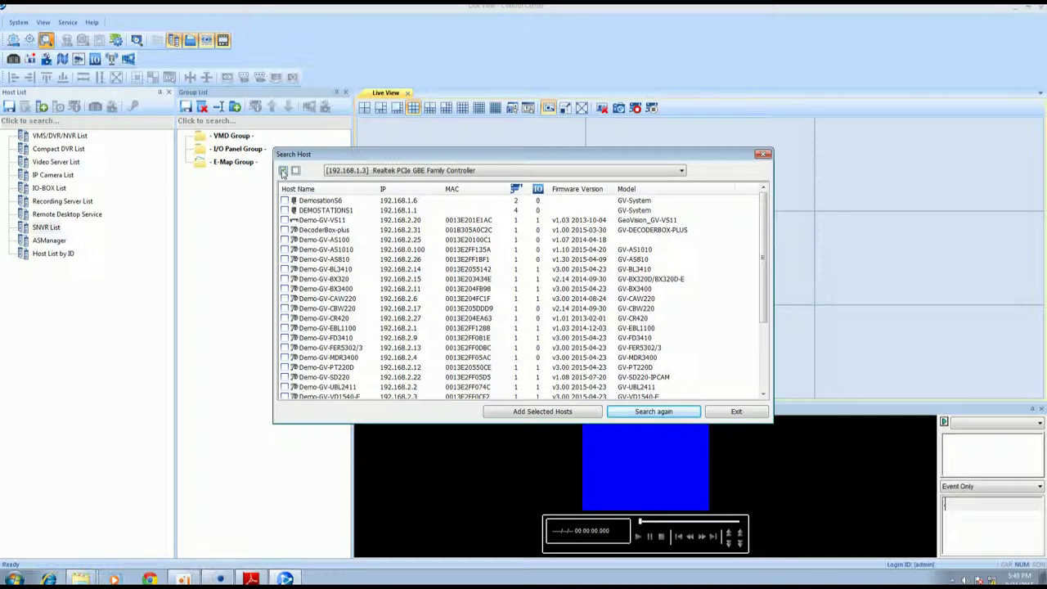
left_click(283, 171)
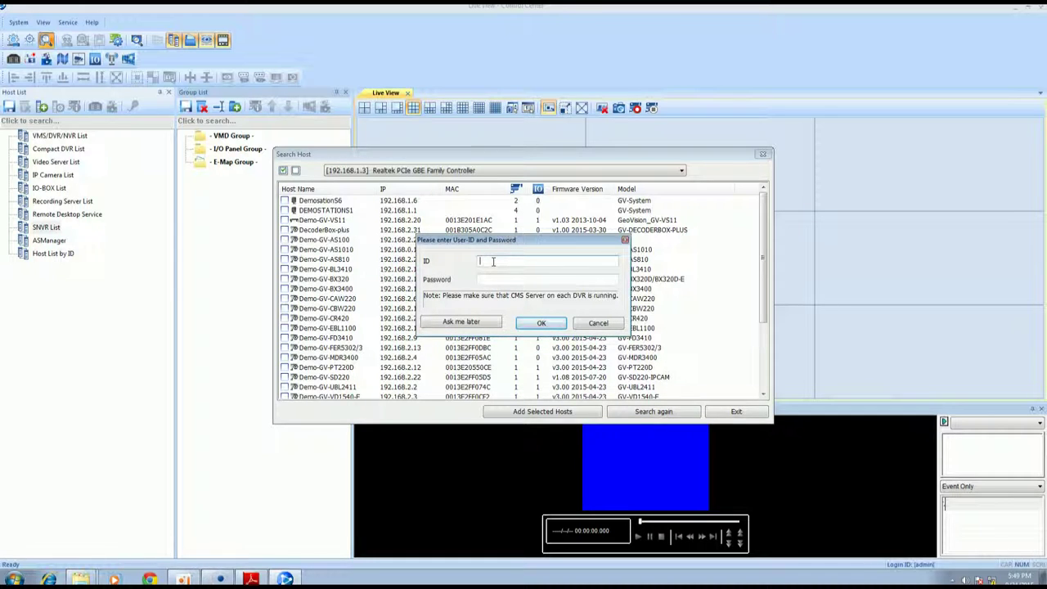
- Enter the hosts' login password and confirm the credentials
key("Tab")
left_click(536, 324)
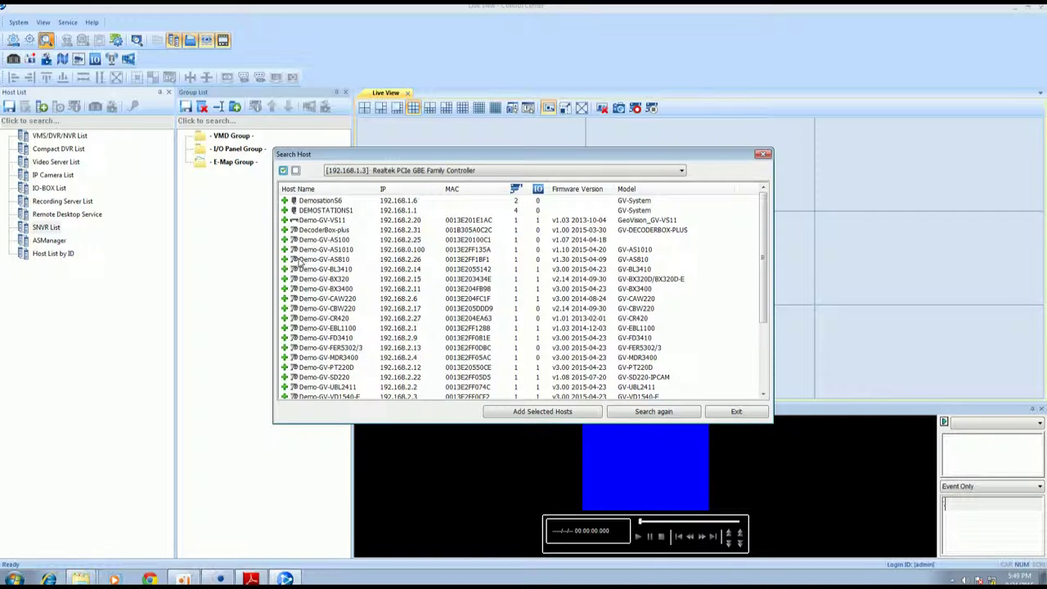
- Untick DemostationS6, DEMOSTATIONS1, Demo-GV-VS11, DecoderBox-plus and the Demo-GV-AS hosts, keeping Demo-GV-BL3410
left_click(284, 201)
left_click(285, 210)
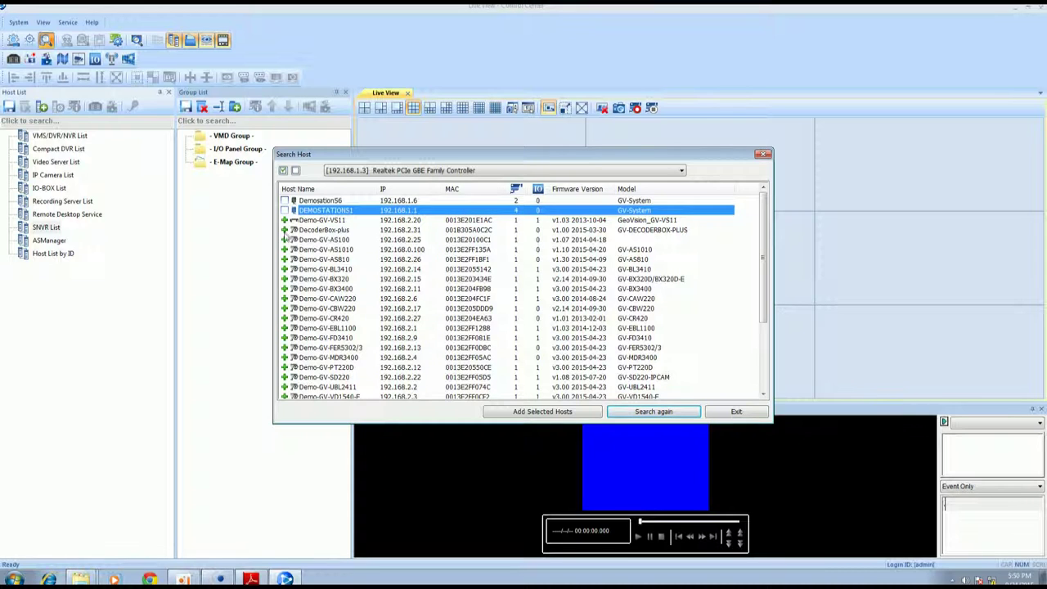
left_click(285, 220)
left_click(285, 230)
left_click(284, 240)
left_click(285, 249)
left_click(285, 260)
left_click(284, 269)
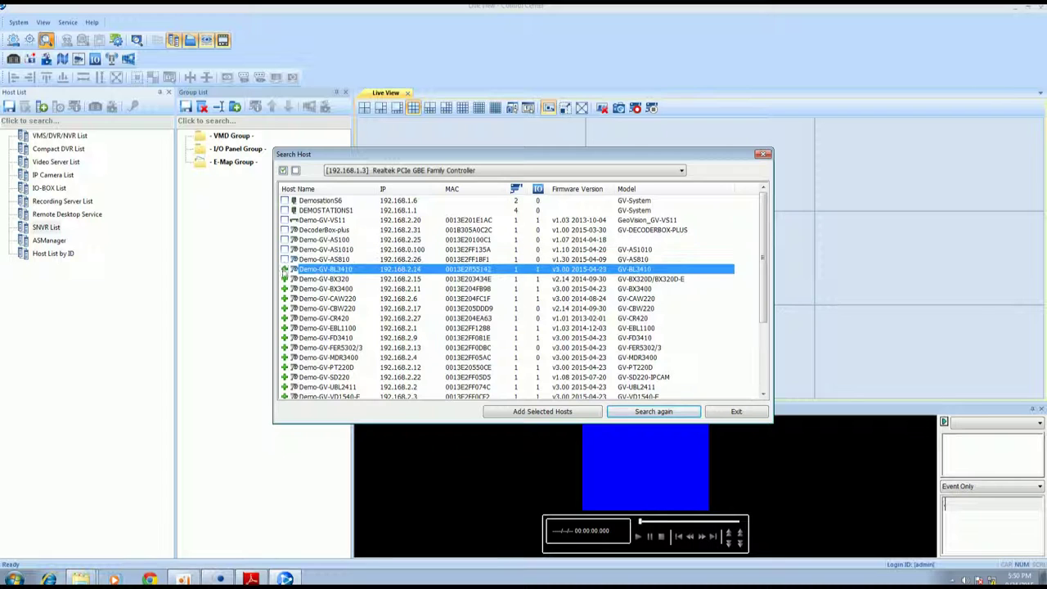
left_click(285, 279)
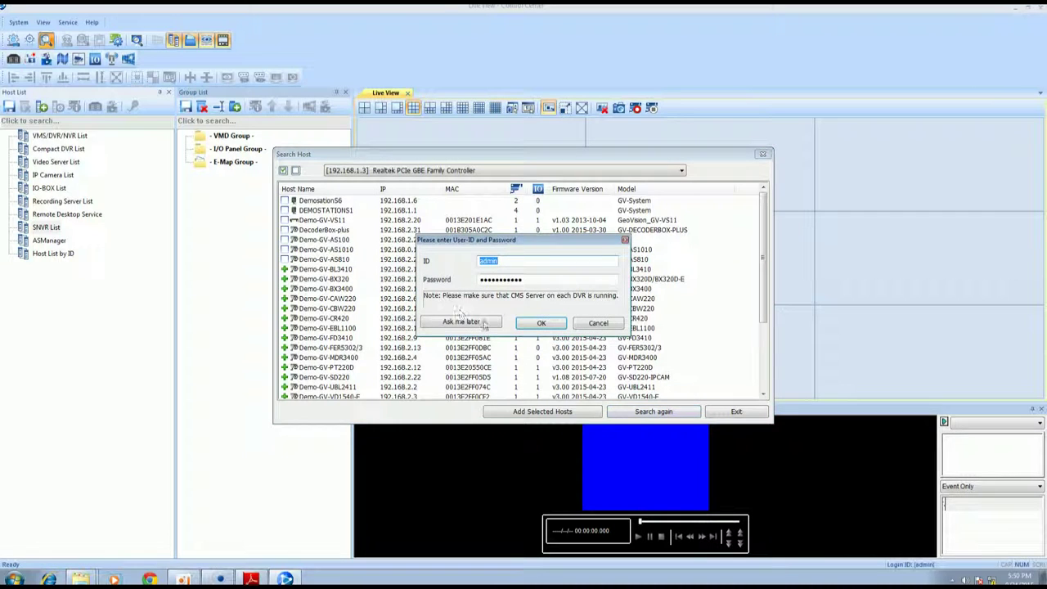
left_click(546, 326)
- Also exclude GV-Hybrid LPR Cam 10M, GV-SNVR and Demo-GVDSP-LPRv3 from the hosts to add
scroll(317, 304, "down", 4)
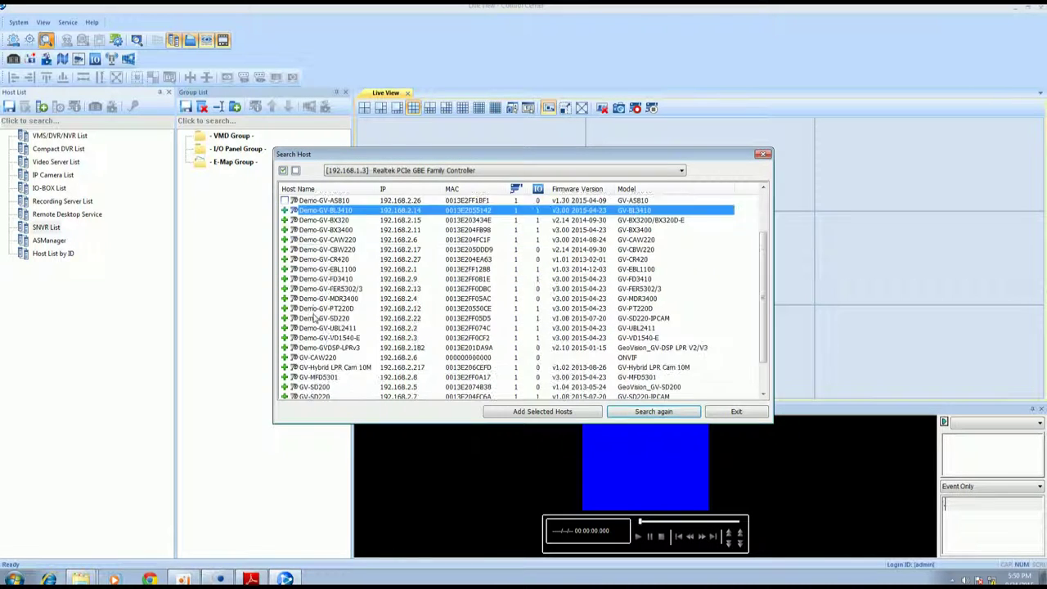
left_click(285, 328)
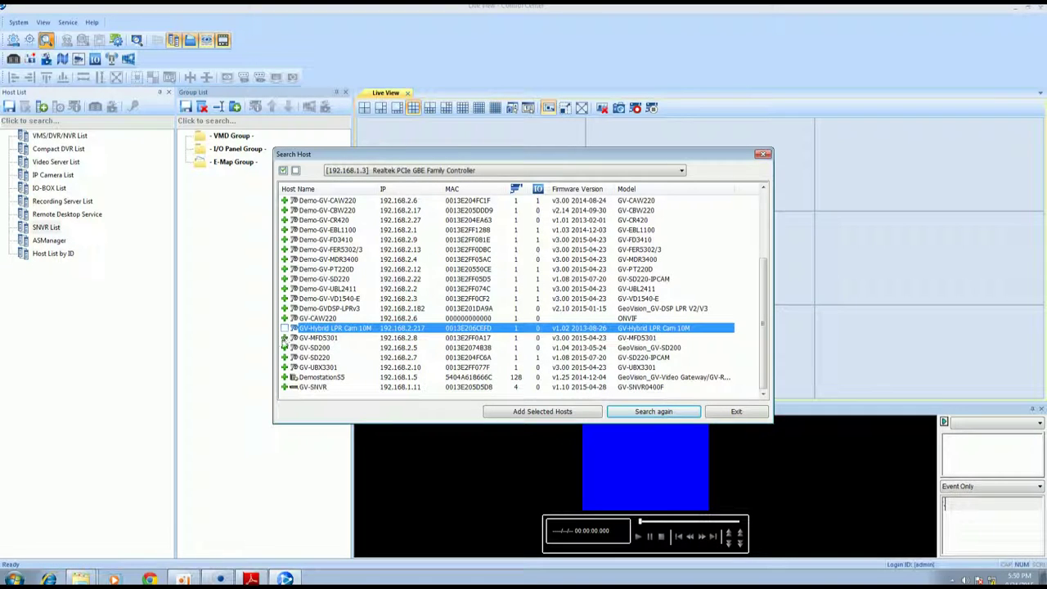
left_click(284, 387)
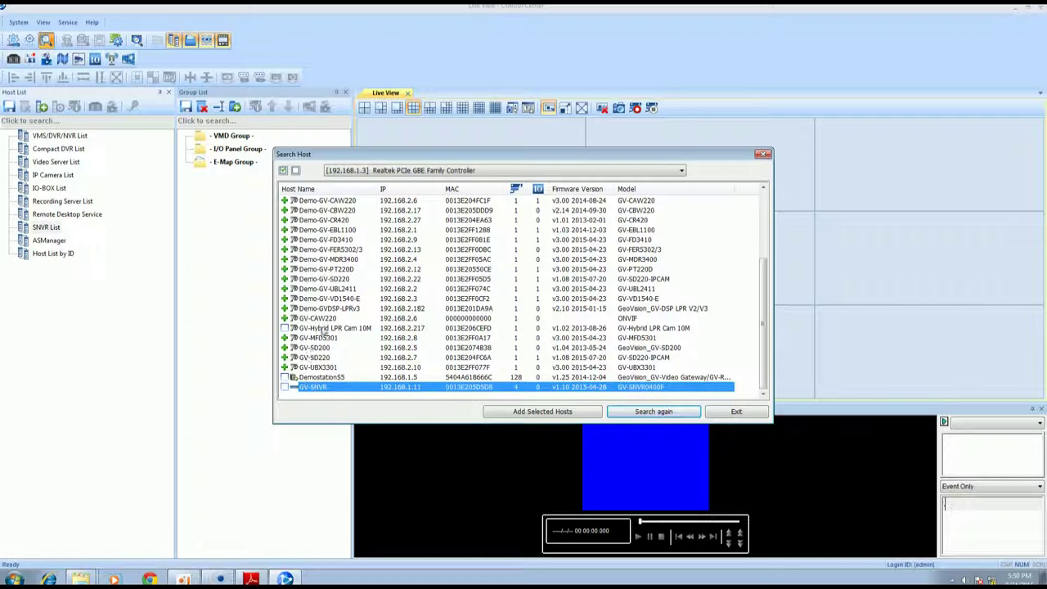
scroll(344, 311, "up", 3)
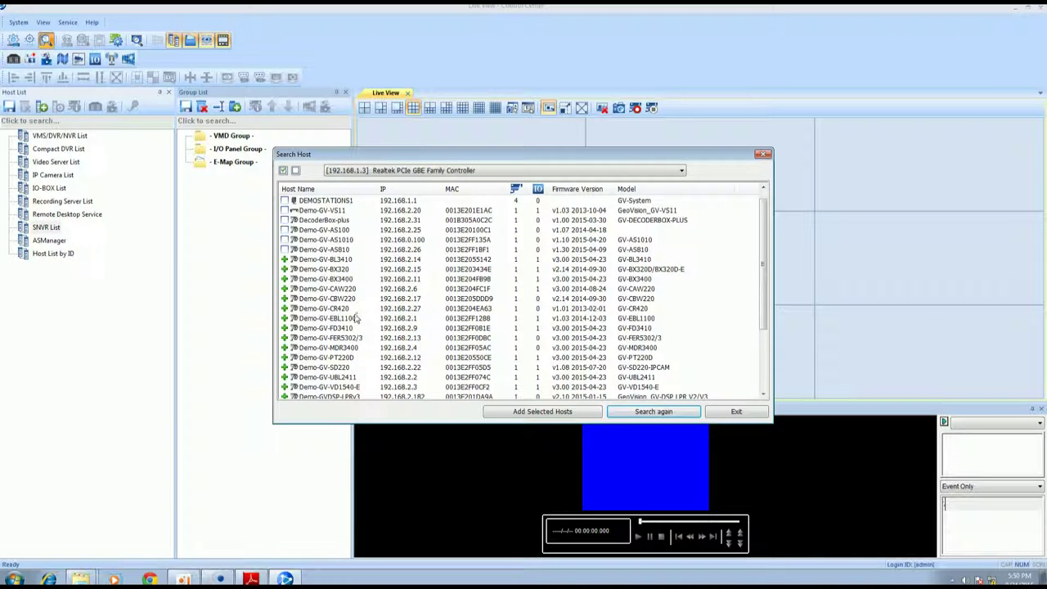
scroll(350, 315, "down", 1)
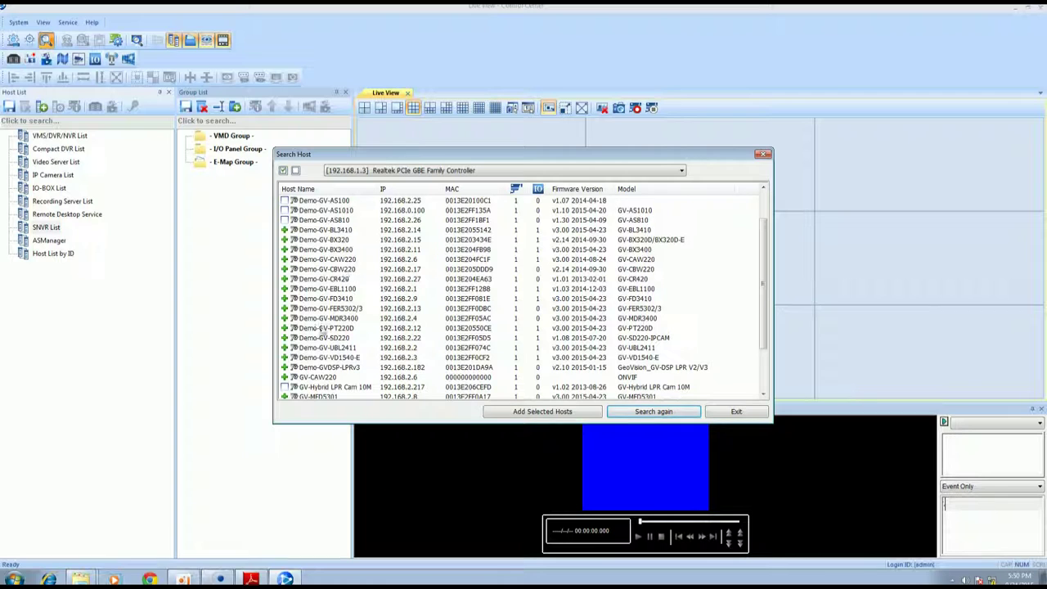
left_click(292, 370)
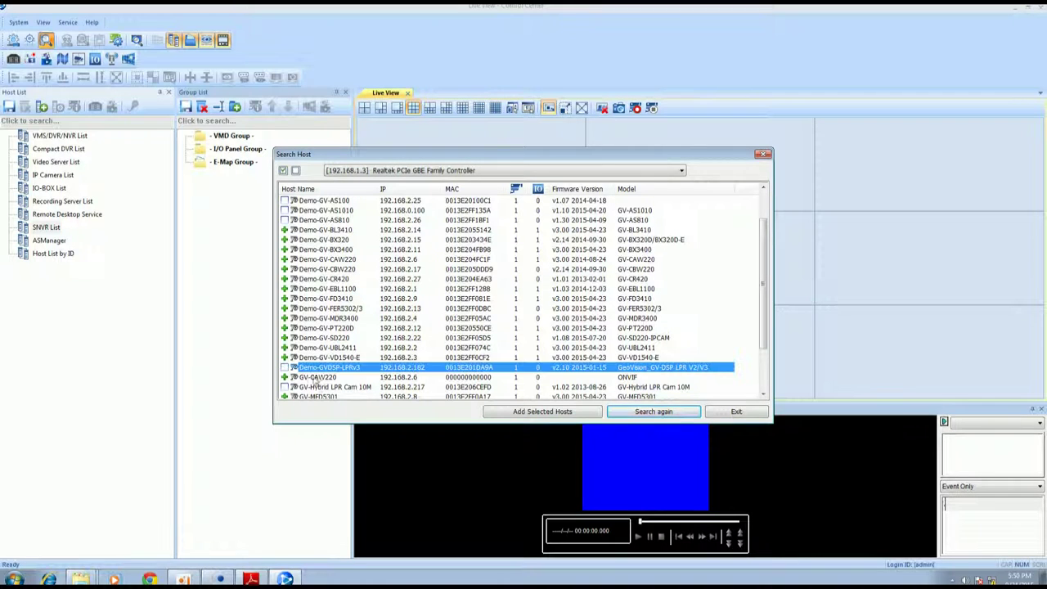
- Add the selected hosts to the IP Camera List and close the search window
left_click(544, 413)
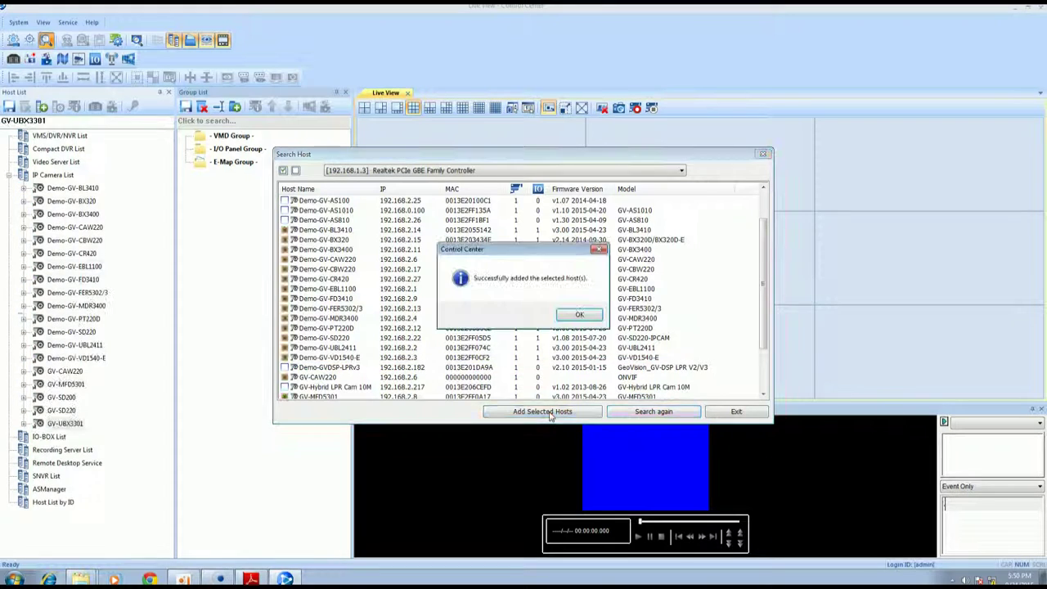
left_click(580, 315)
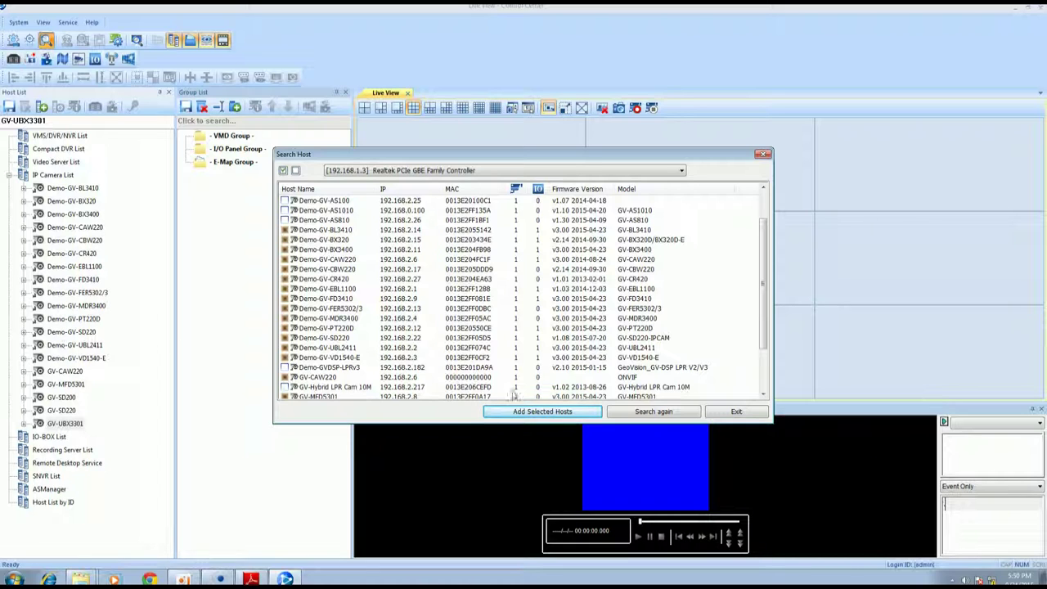
left_click(733, 412)
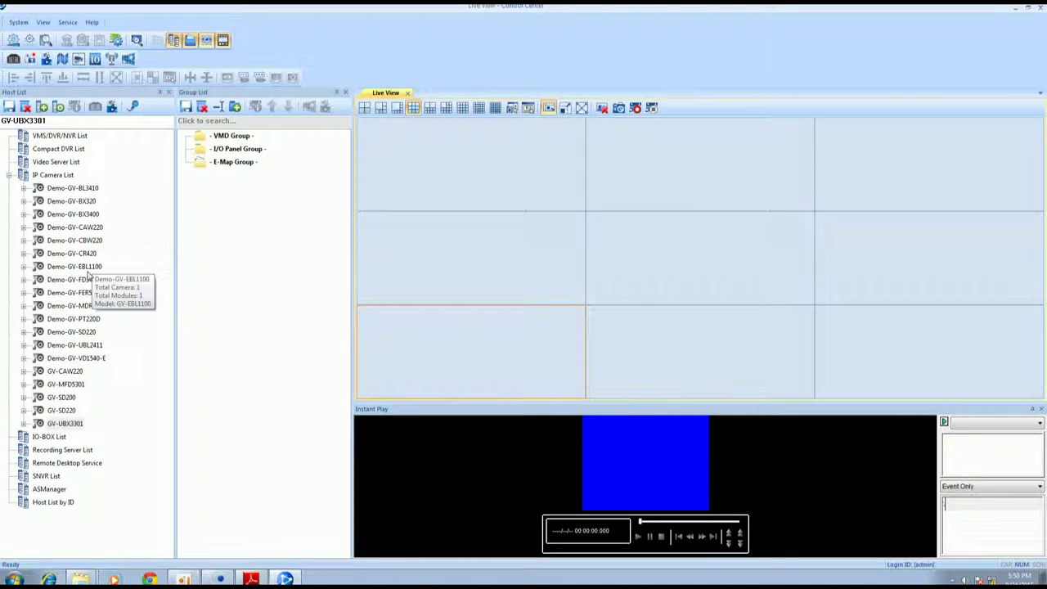
left_click(42, 107)
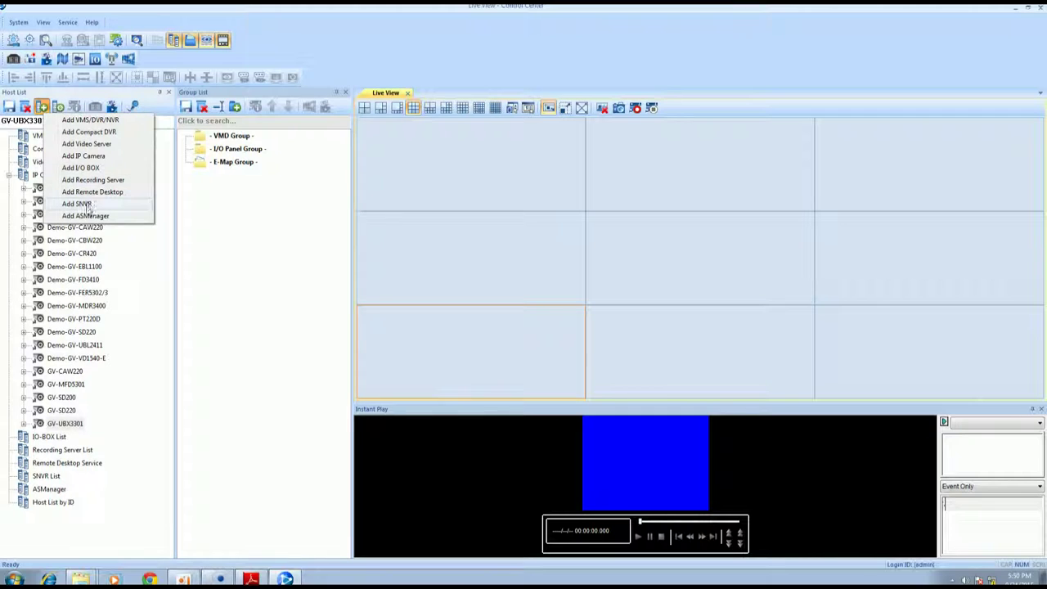
- Start a manual SNVR host at address 192.168.1.11 and enter its login credentials
left_click(96, 206)
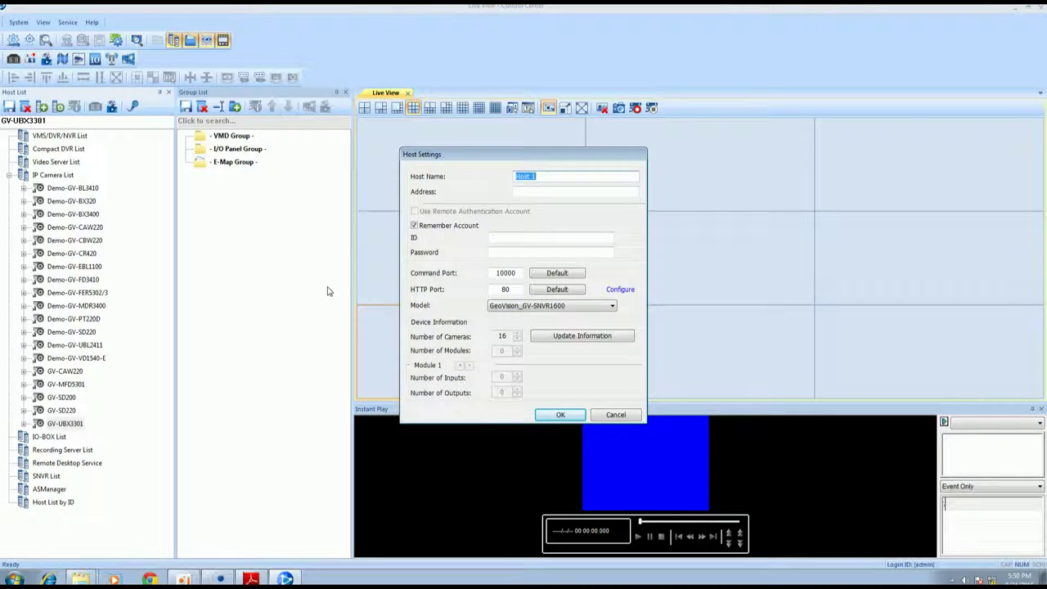
type("SNVR")
key("Tab")
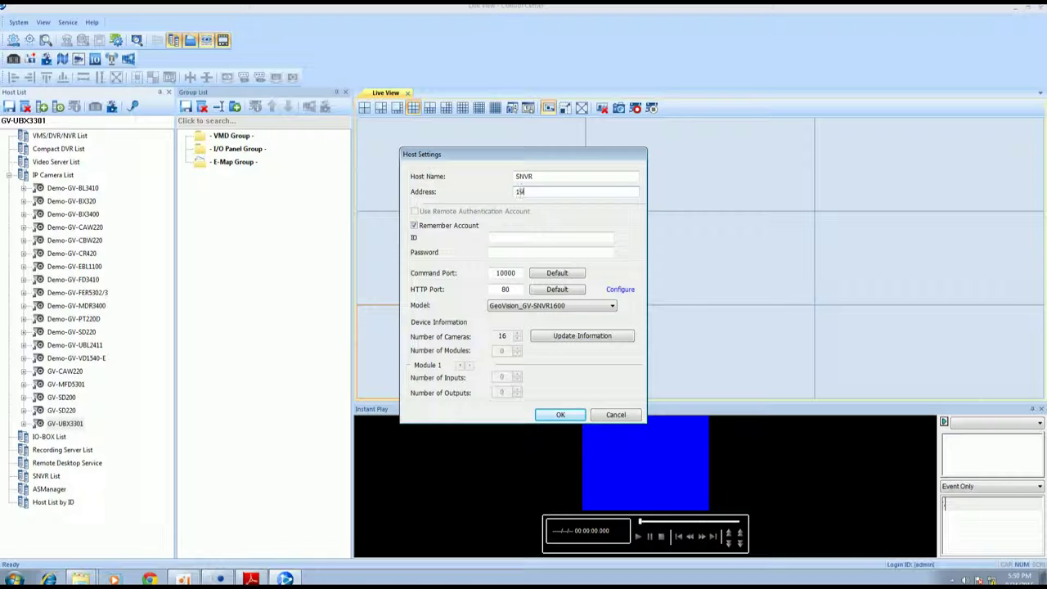
type("192.168.1.11")
left_click(499, 237)
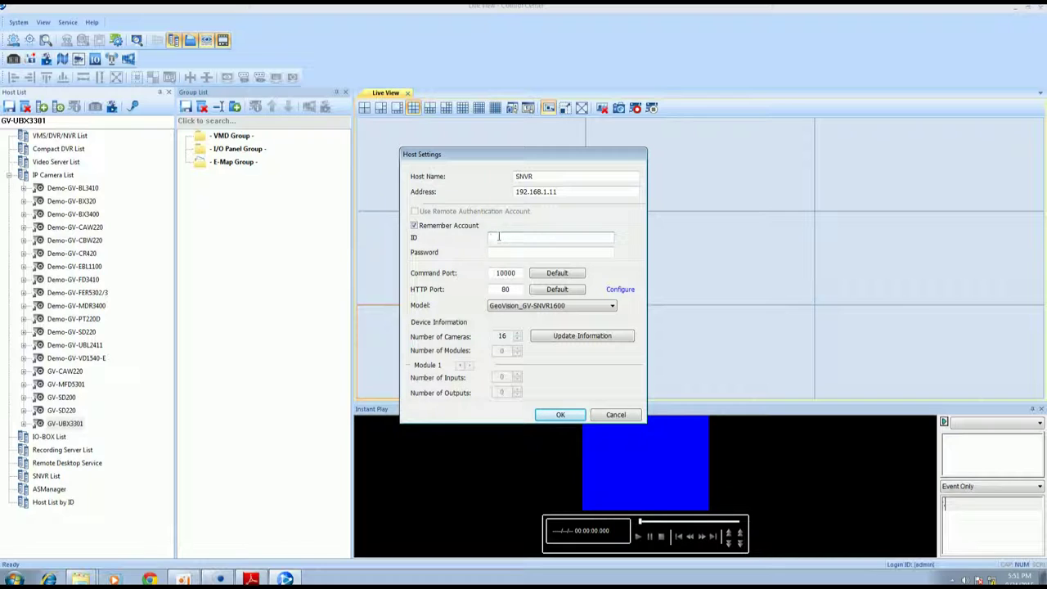
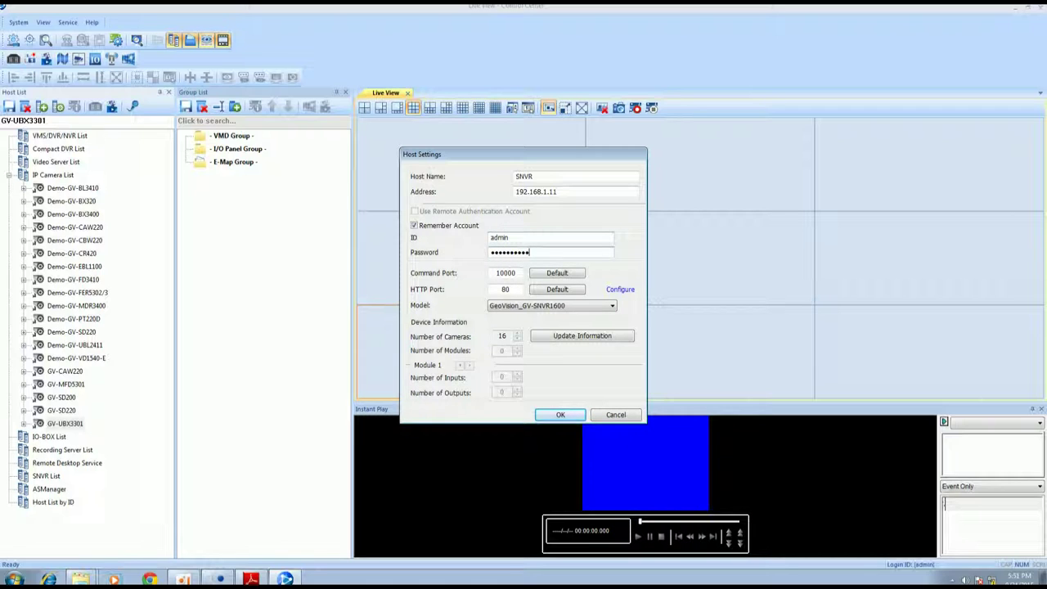
- Choose model GV-SNVR0400F, update the device information, and save the SNVR host
left_click(502, 306)
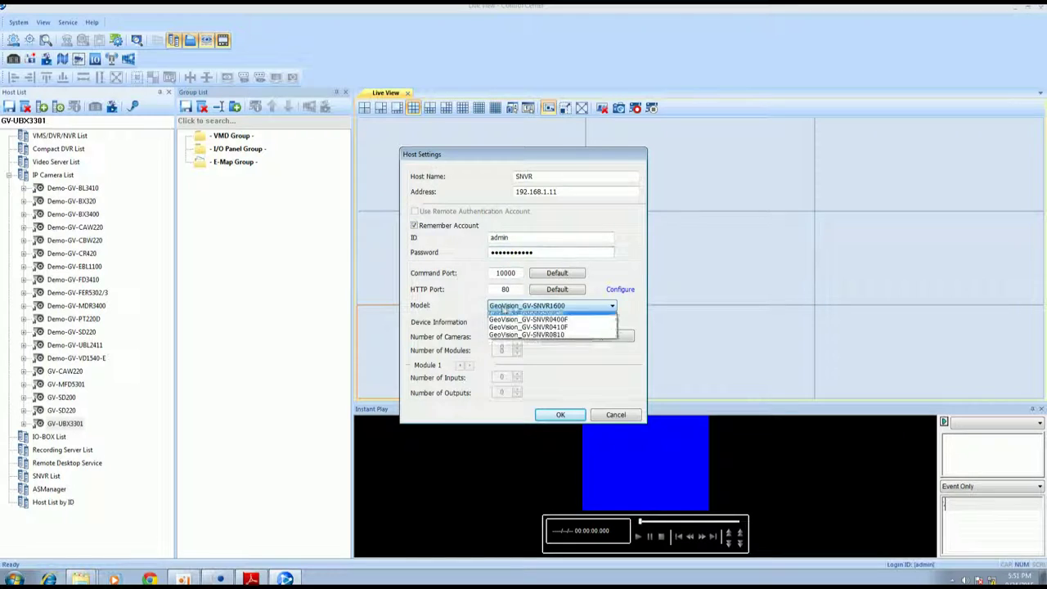
left_click(527, 324)
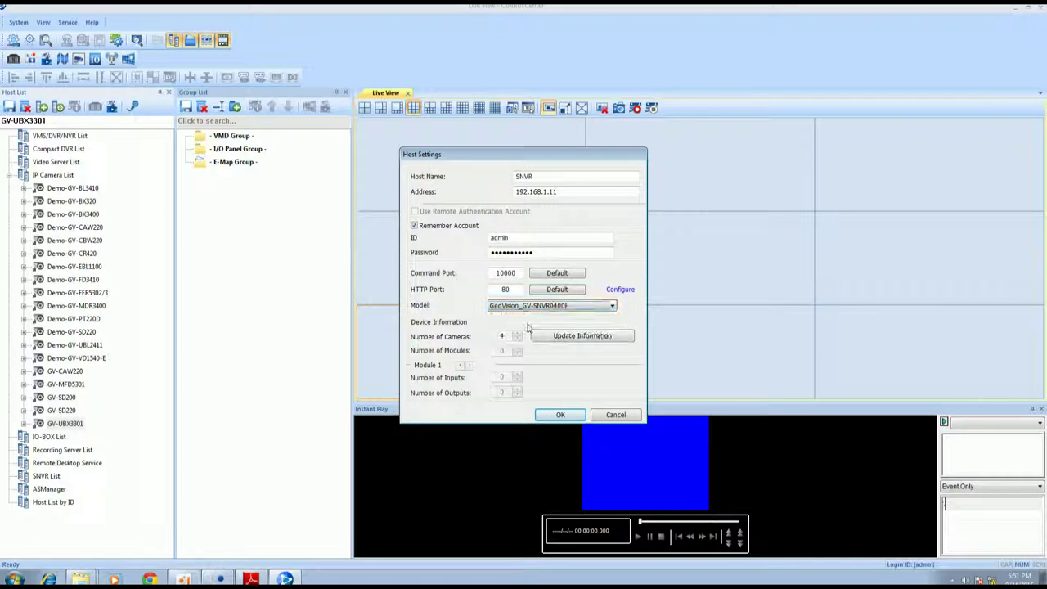
left_click(566, 335)
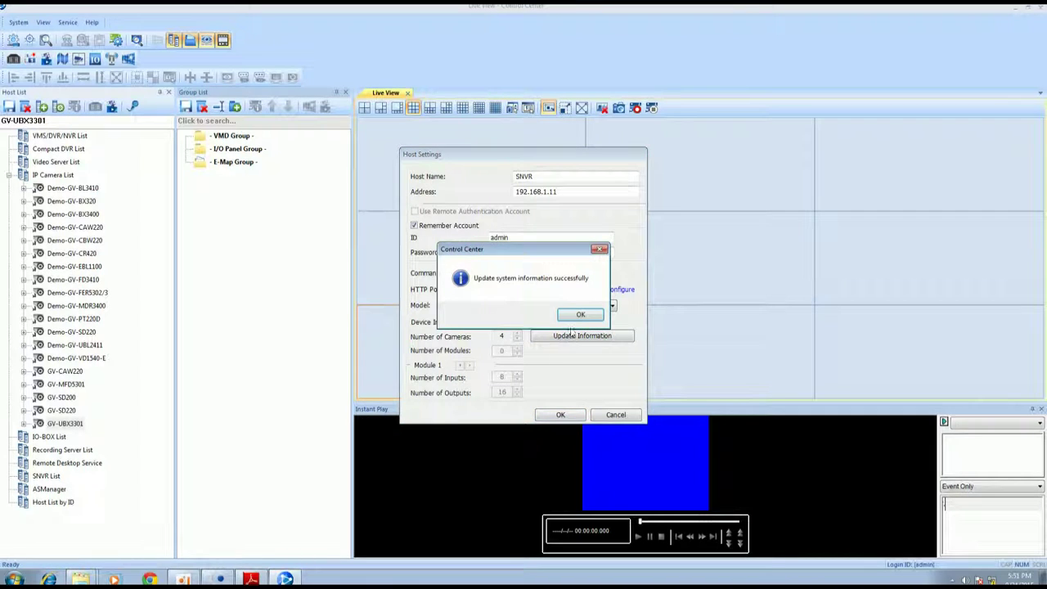
left_click(576, 316)
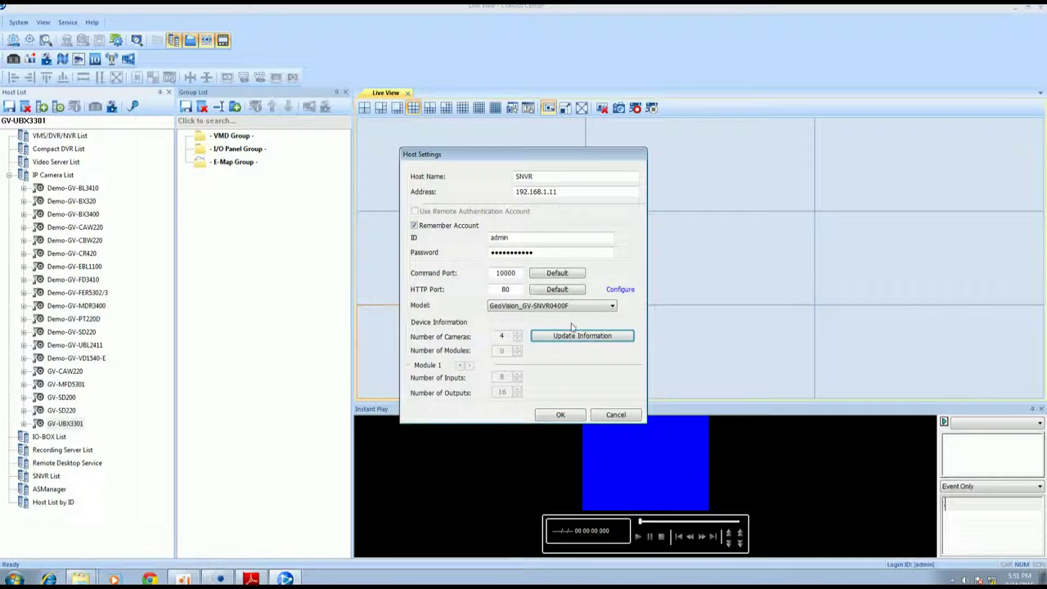
left_click(559, 414)
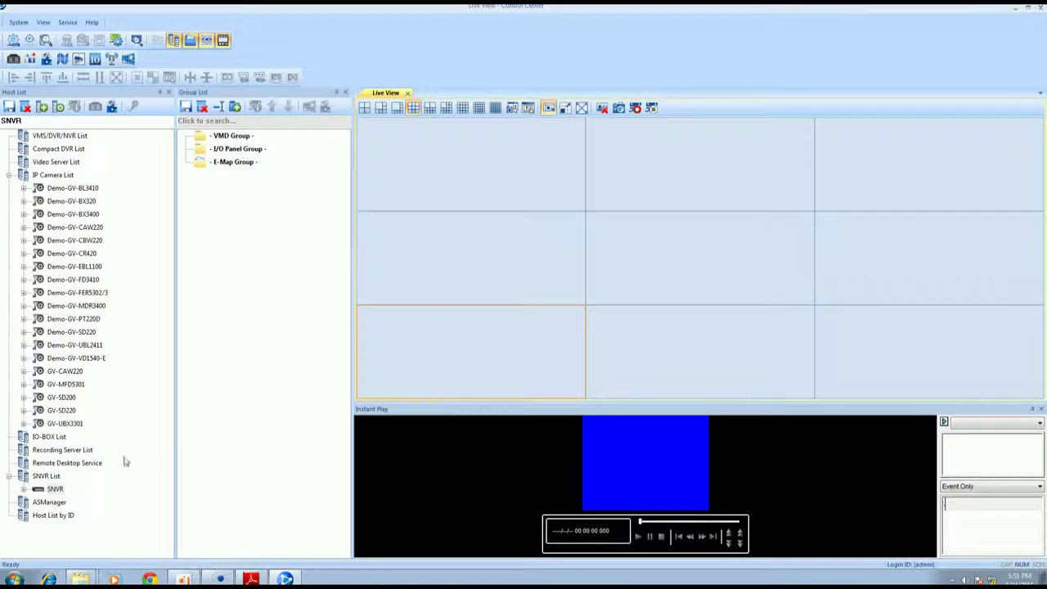
- Expand the SNVR host, preview channel CH01 in Live View, then close the CH01 video window
left_click(24, 489)
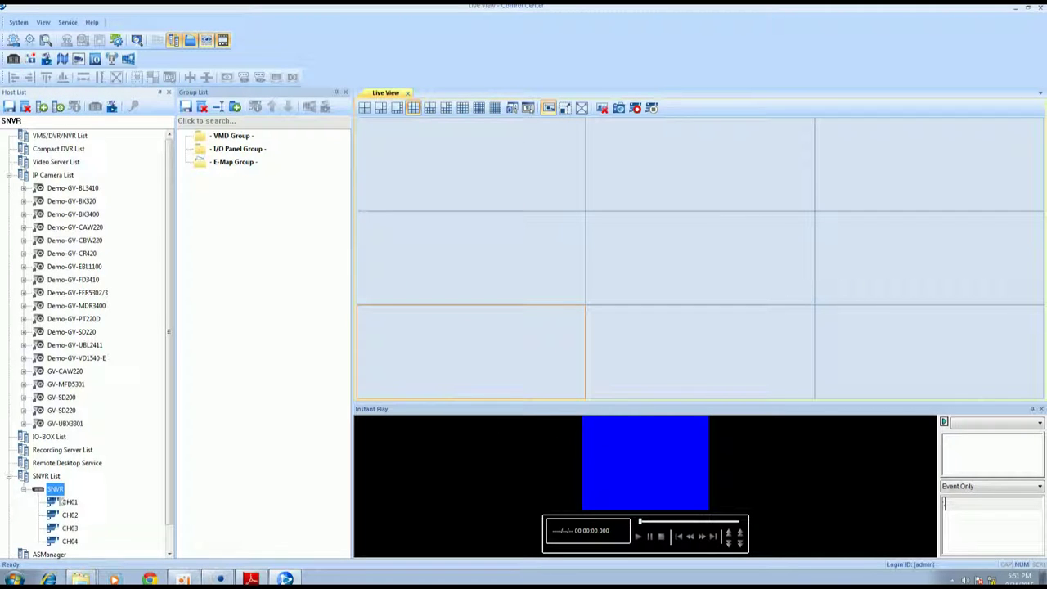
right_click(72, 502)
left_click(97, 513)
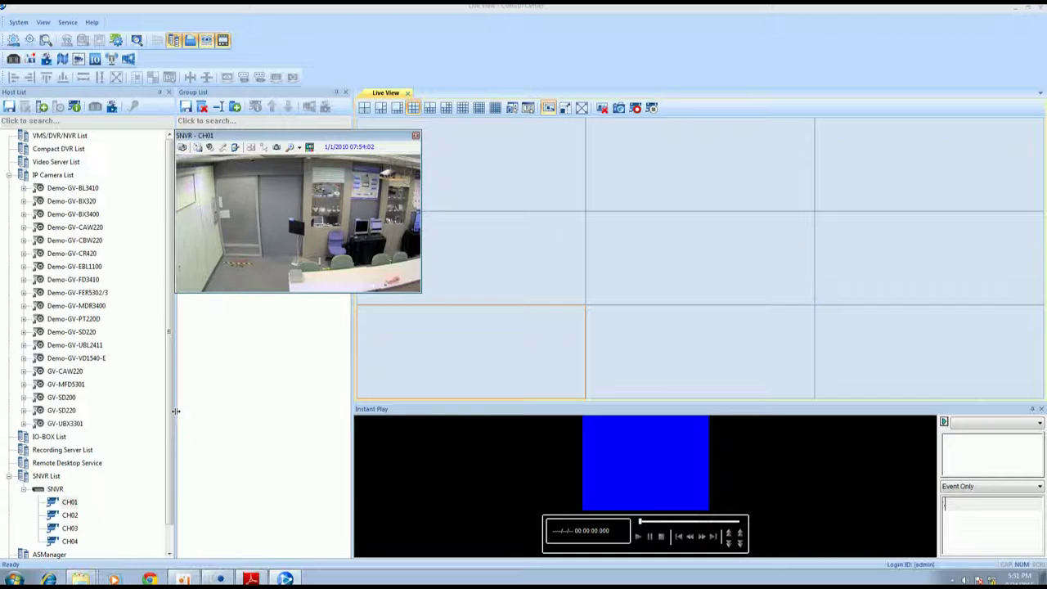
left_click(474, 128)
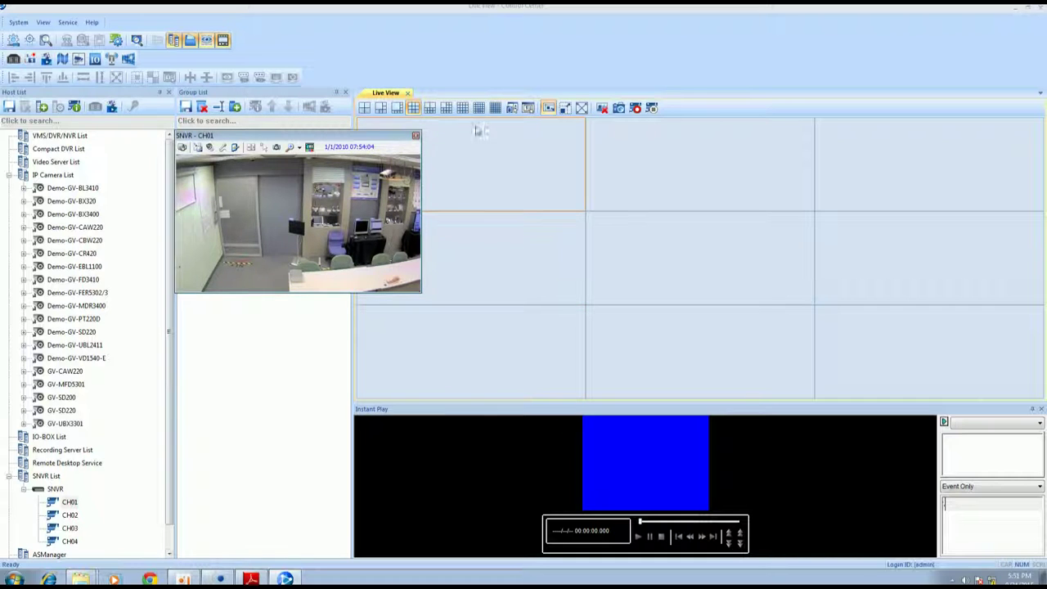
left_click(415, 137)
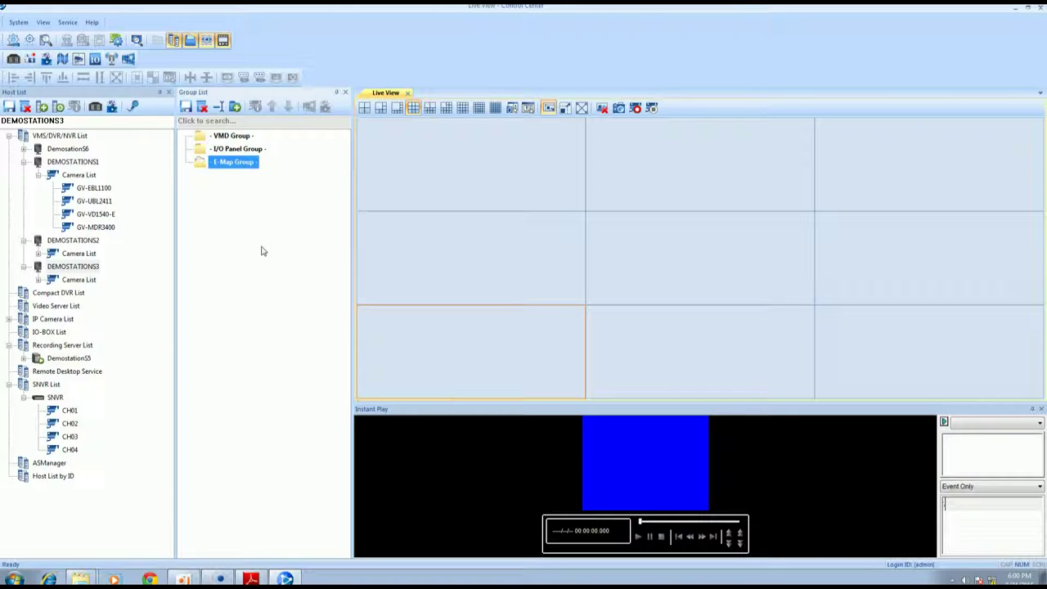
- Create group Matrix1 and drag DEMOSTATIONS3's Camera List (GV-MFD5301 to Camera12) into it
left_click(235, 108)
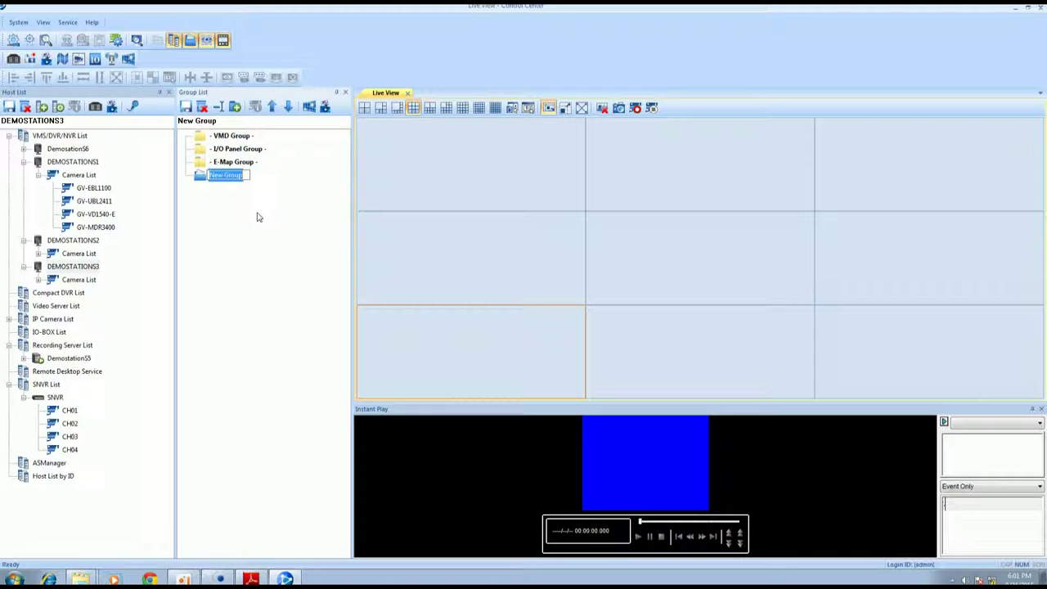
type("Matrix1")
key("Return")
left_click_drag(68, 280, 225, 177)
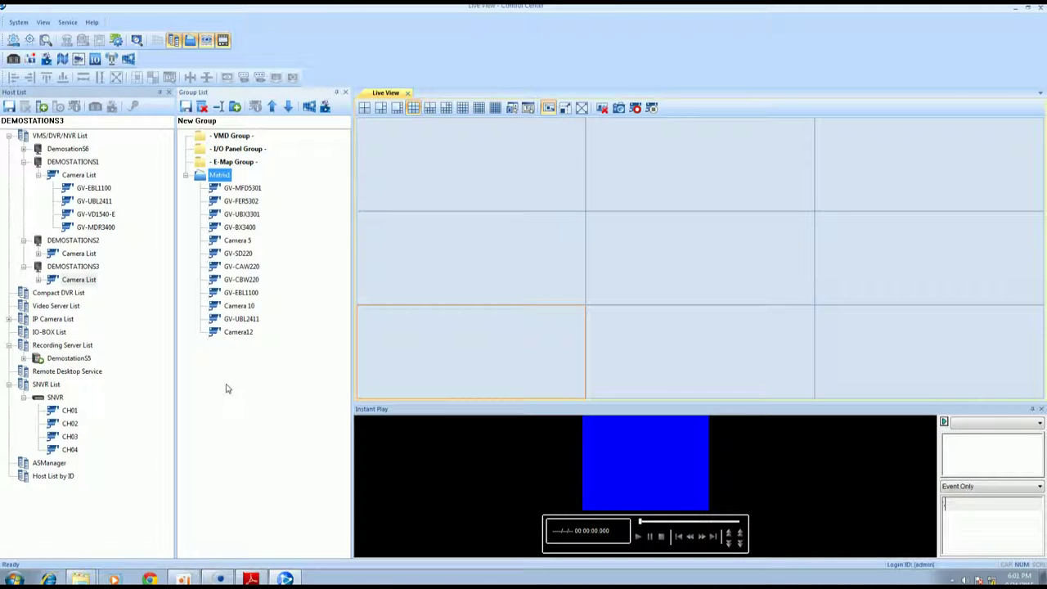
left_click(218, 136)
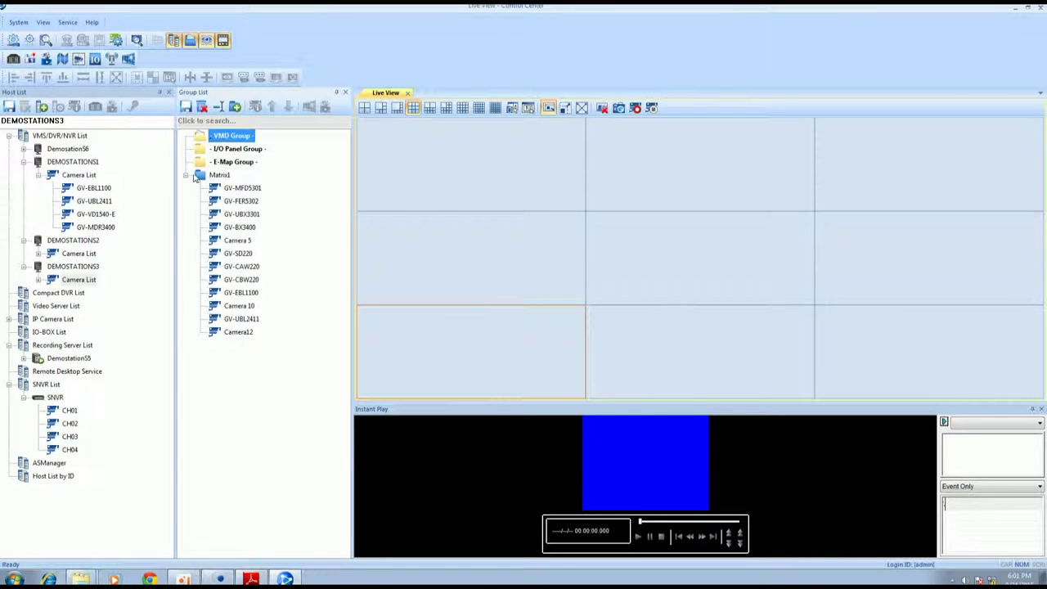
- Create a second camera group named Matrix2
left_click(186, 175)
left_click(234, 107)
type("Matrix")
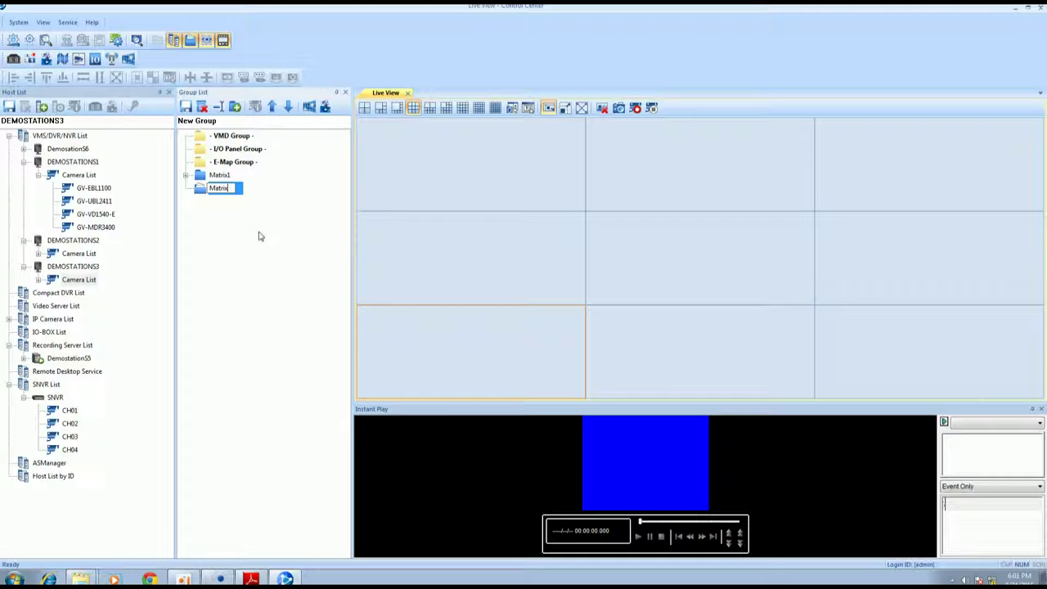
type("2")
key("Return")
- Add SNVR channels CH01–CH04 and DEMOSTATIONS2's GV-MFD5301 camera to Matrix2
left_click_drag(55, 398, 211, 215)
left_click_drag(72, 409, 219, 189)
left_click_drag(72, 423, 231, 201)
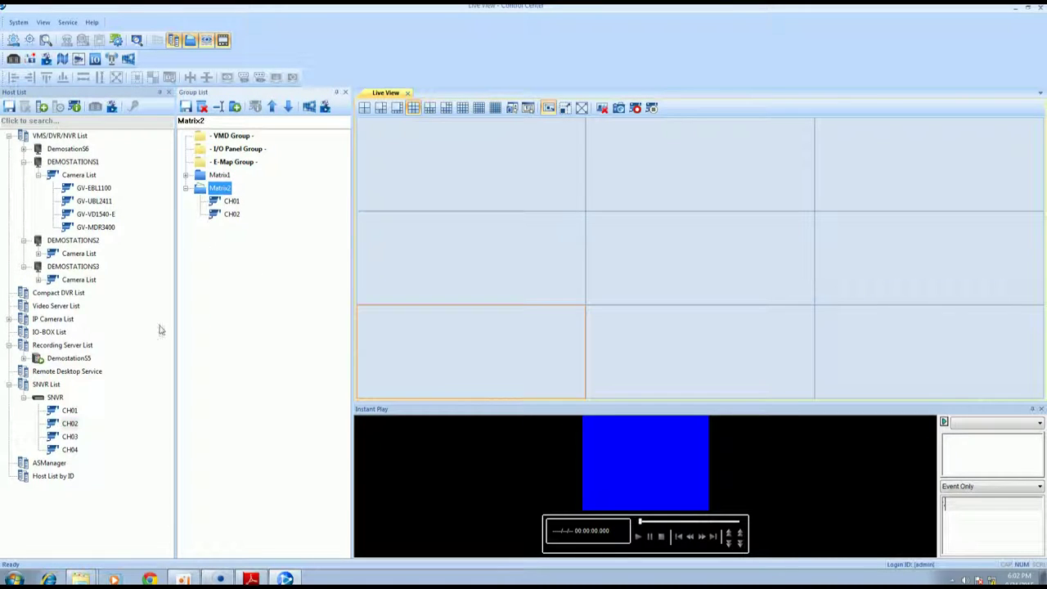
left_click(72, 437)
left_click_drag(73, 439, 221, 205)
left_click_drag(72, 449, 223, 195)
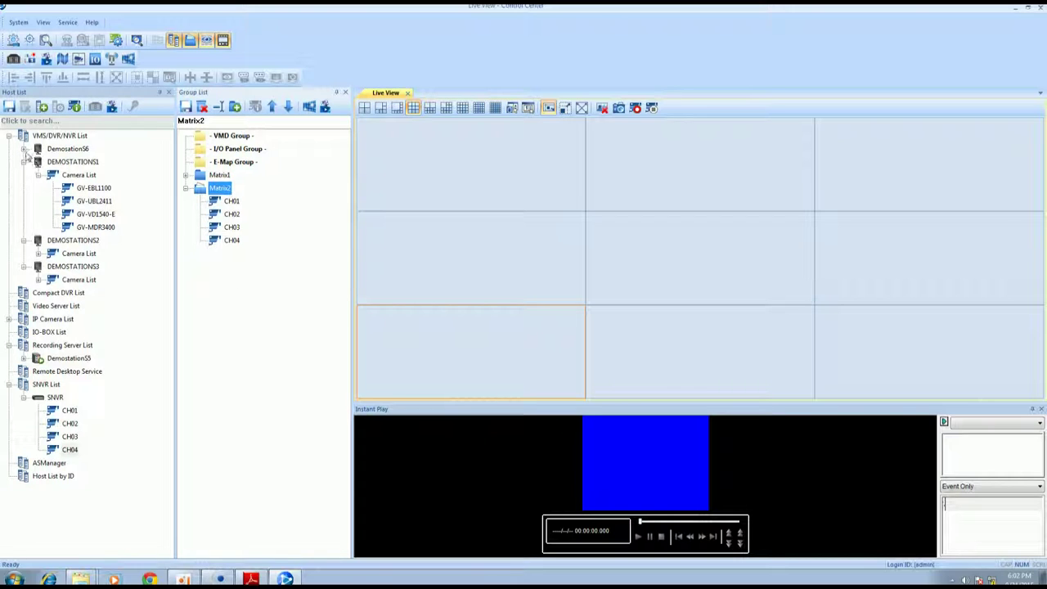
left_click(38, 252)
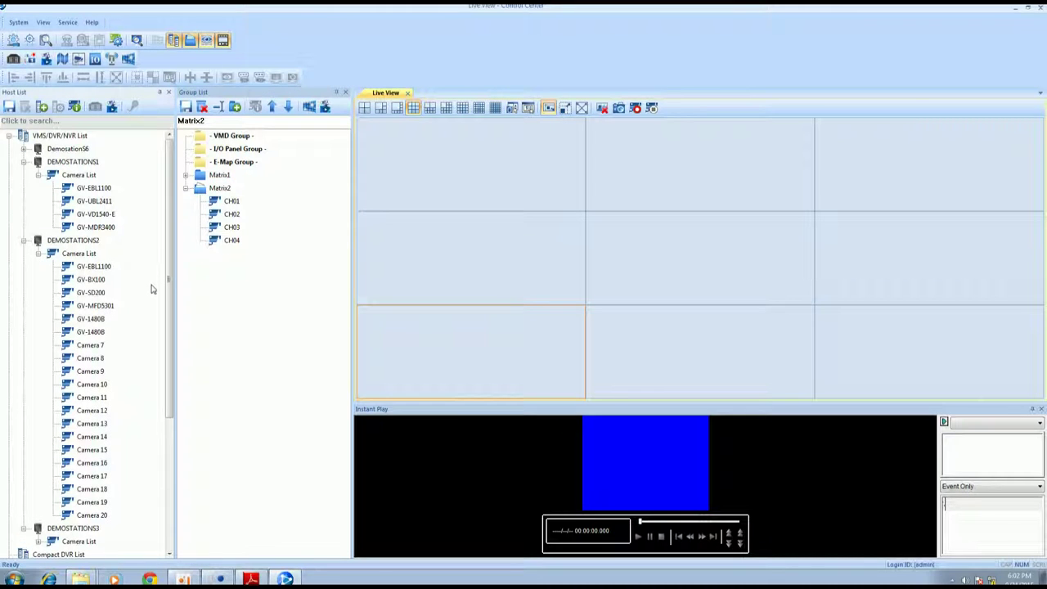
left_click_drag(106, 305, 220, 189)
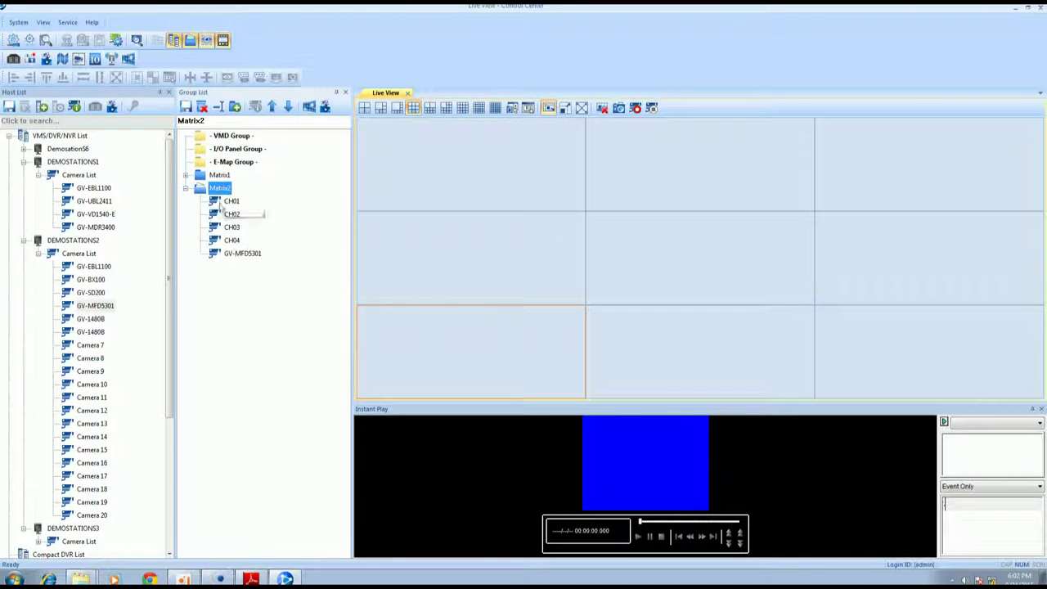
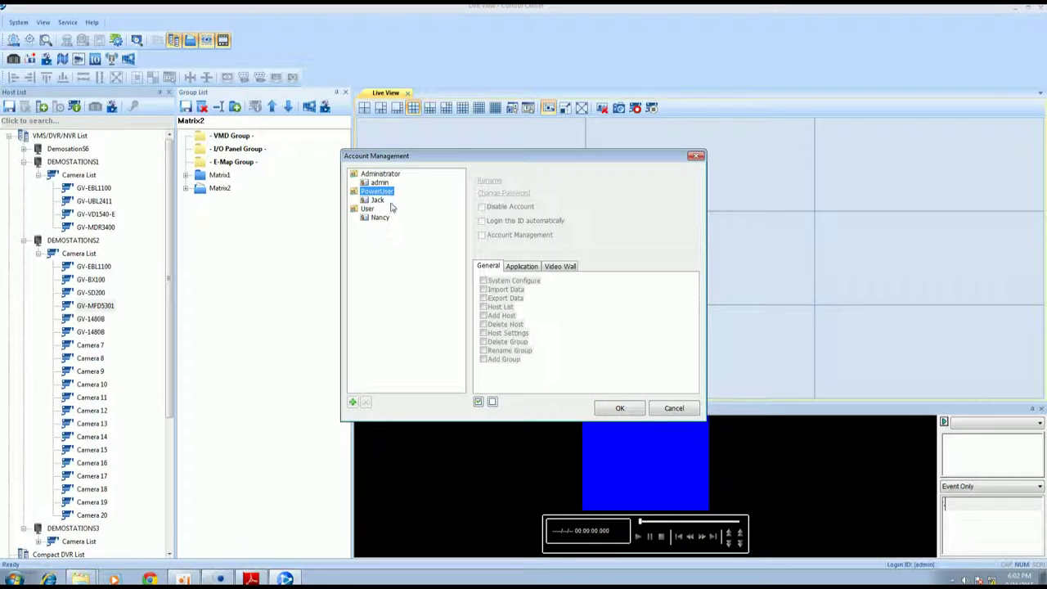
- Check both users' Execute Matrix, Exit Matrix and Execute VMD System rights, then save with OK
left_click(379, 202)
left_click(528, 268)
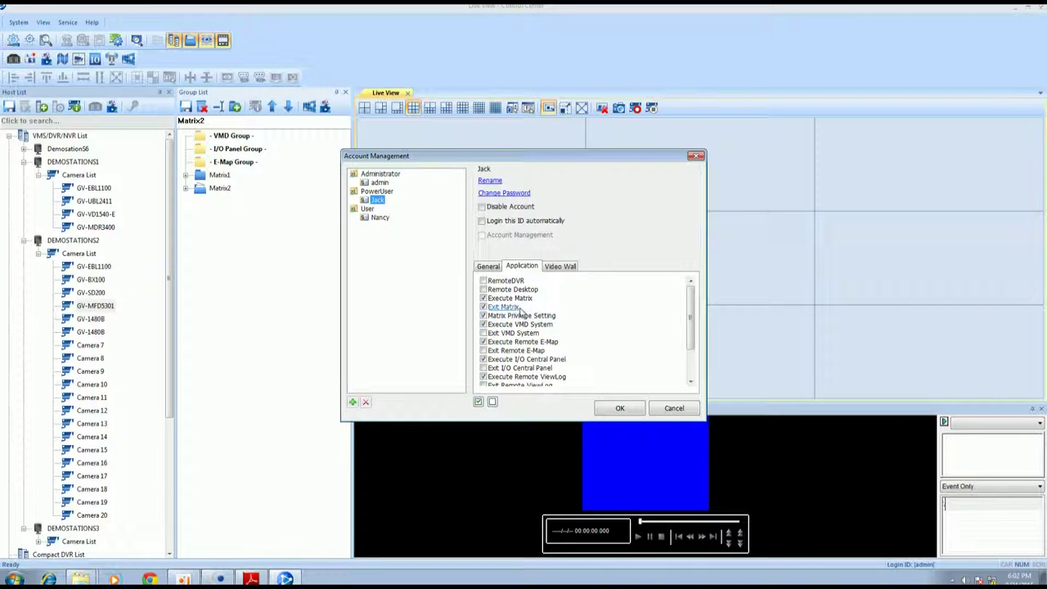
left_click(380, 217)
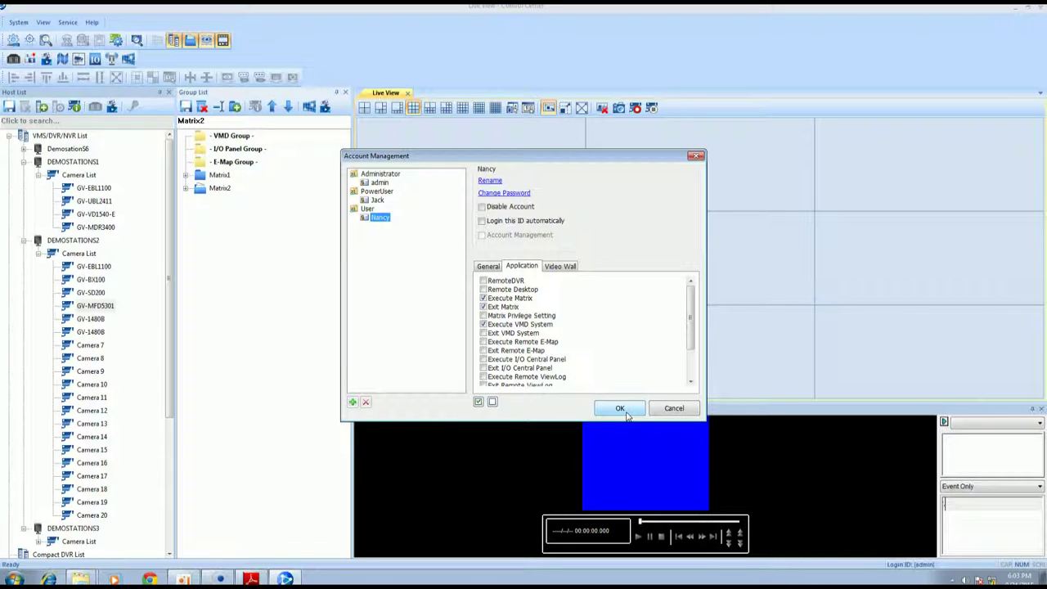
left_click(625, 413)
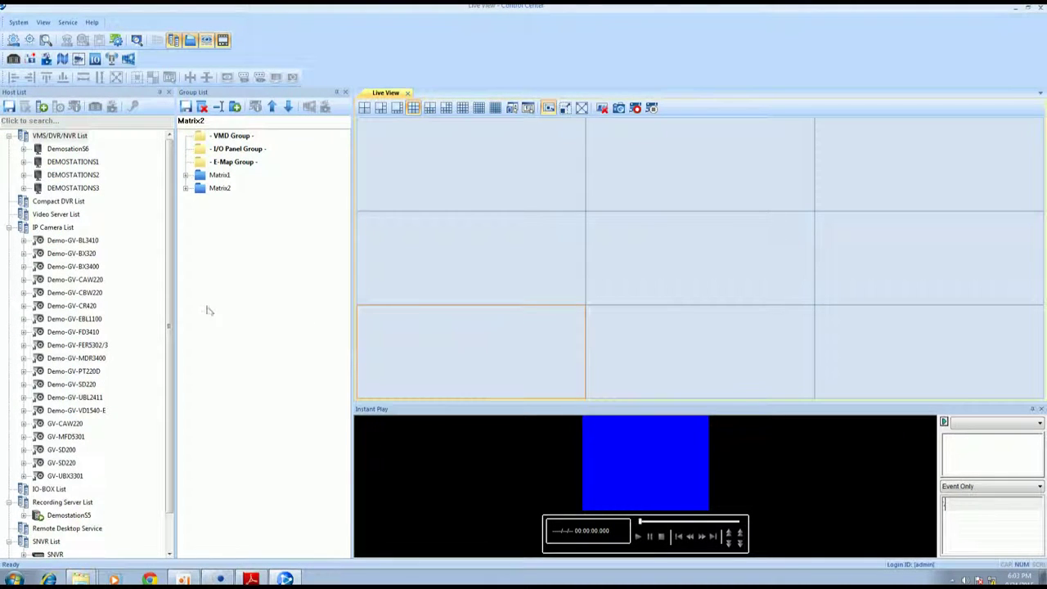
- Restrict the Matrix1 group's privileges to the PowerUser member
left_click(220, 176)
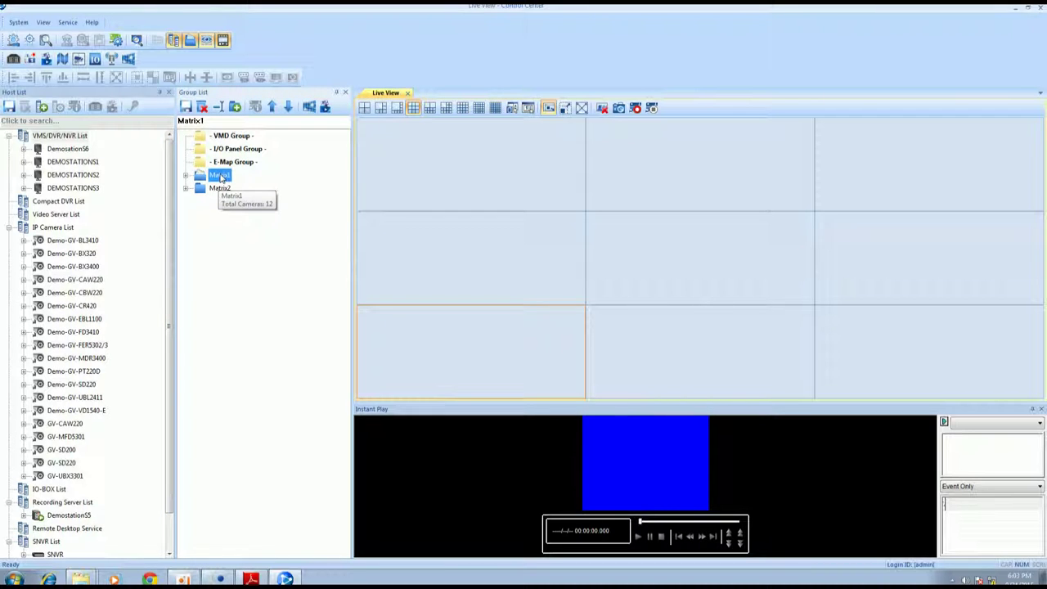
right_click(219, 177)
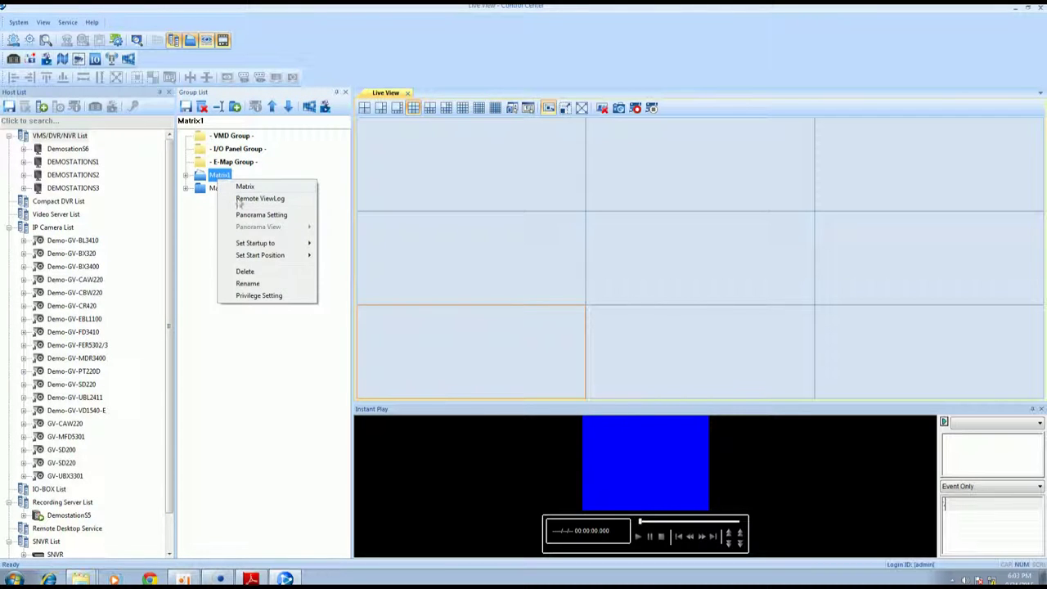
left_click(283, 296)
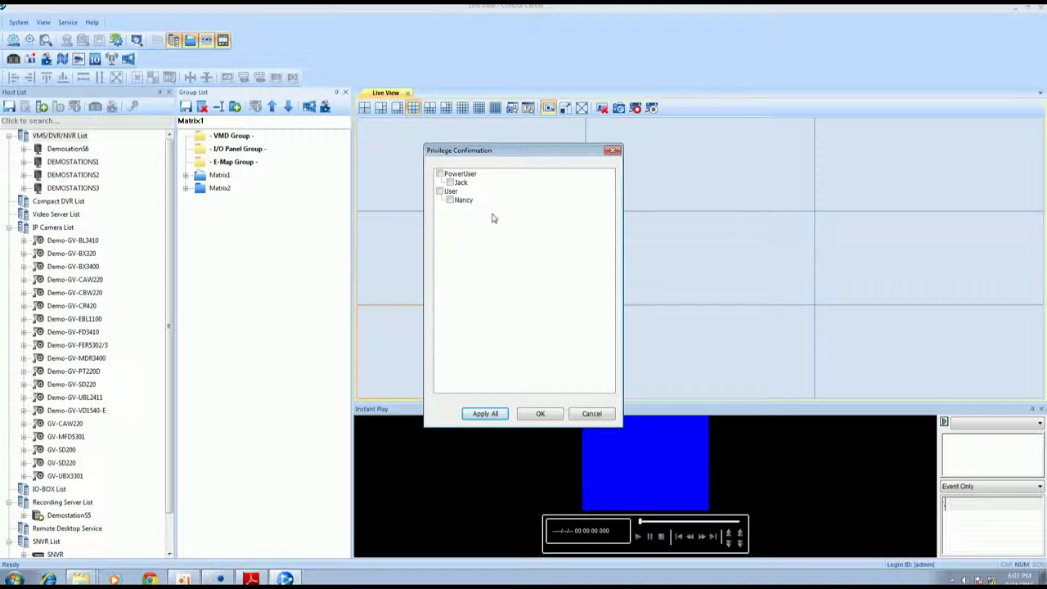
left_click(450, 183)
left_click(540, 414)
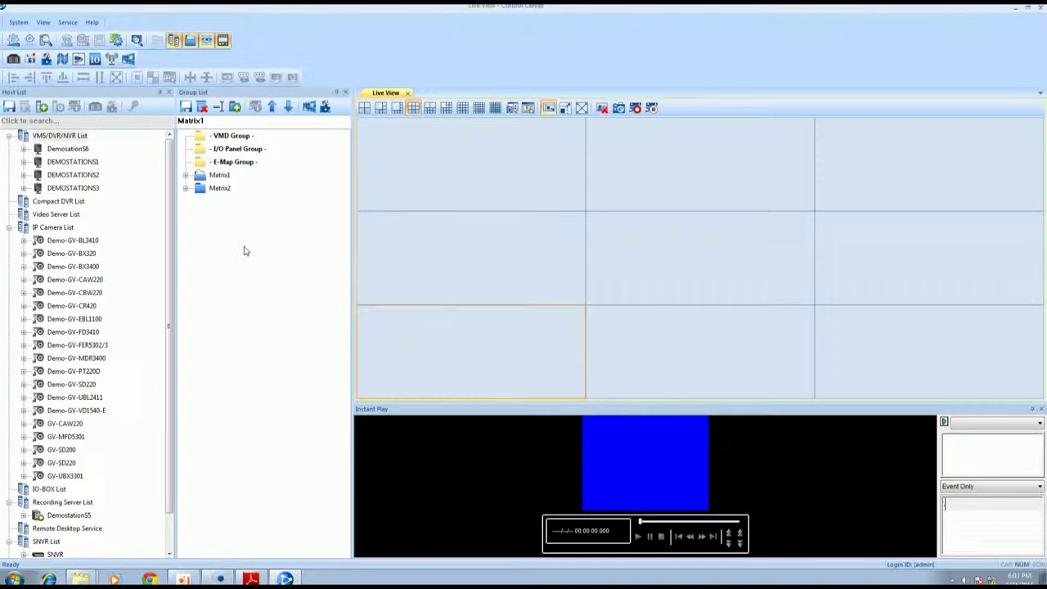
- Restrict the Matrix2 group's privileges to the User member
left_click(219, 189)
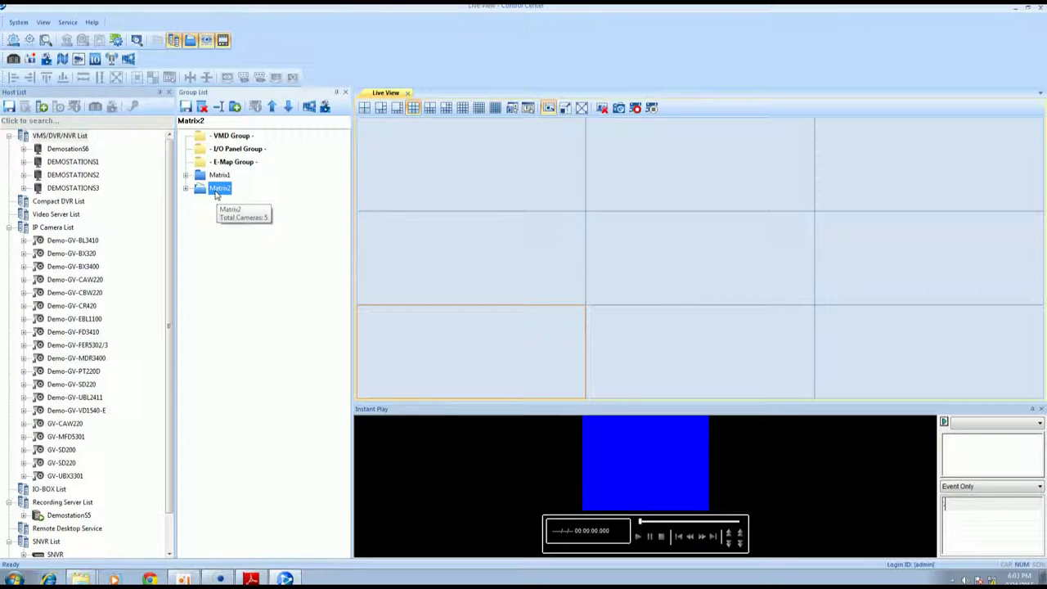
right_click(219, 191)
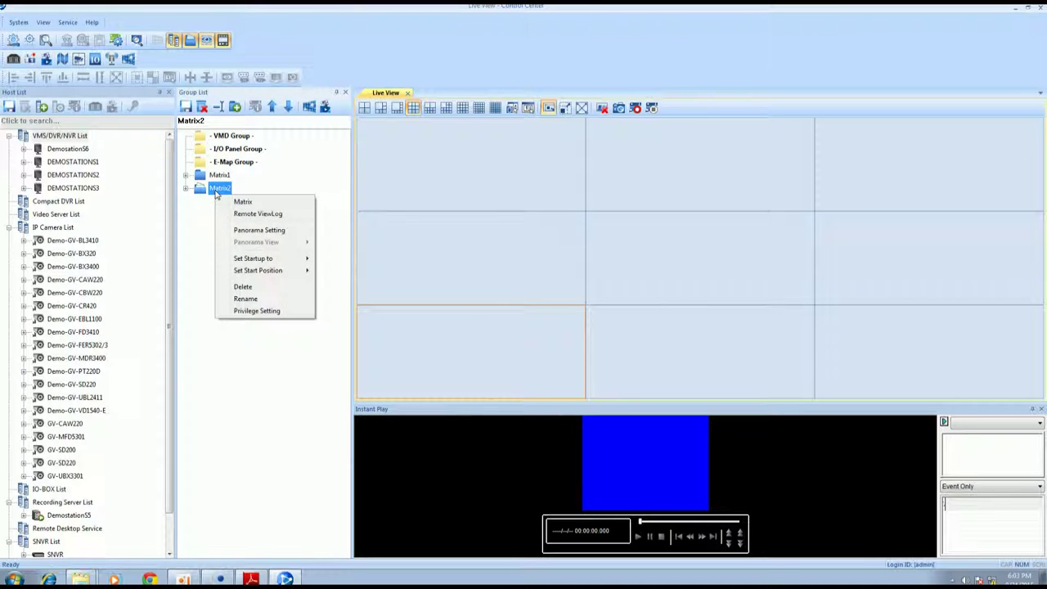
left_click(275, 311)
left_click(450, 200)
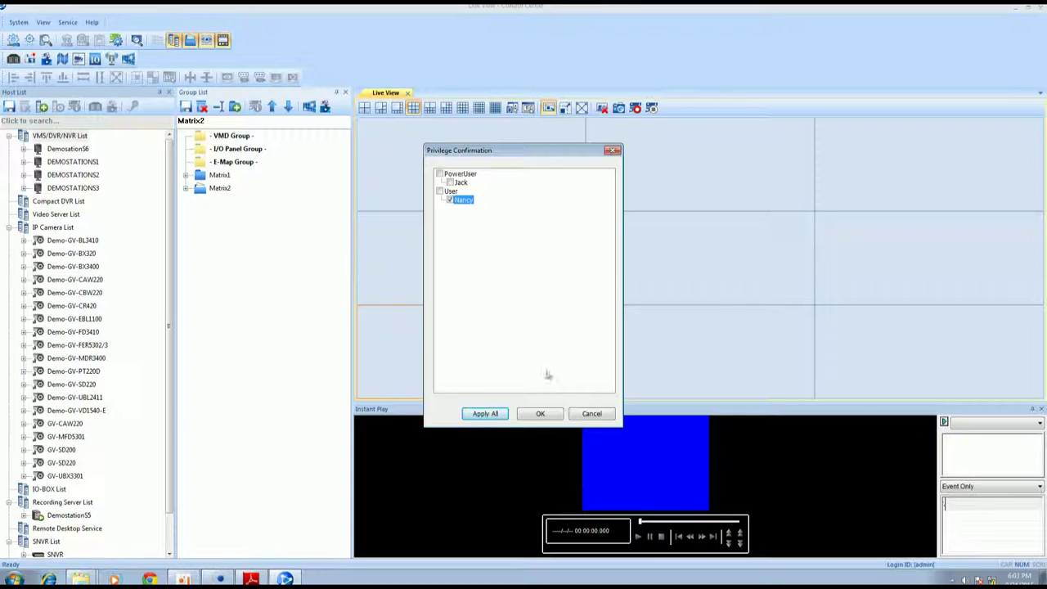
left_click(539, 415)
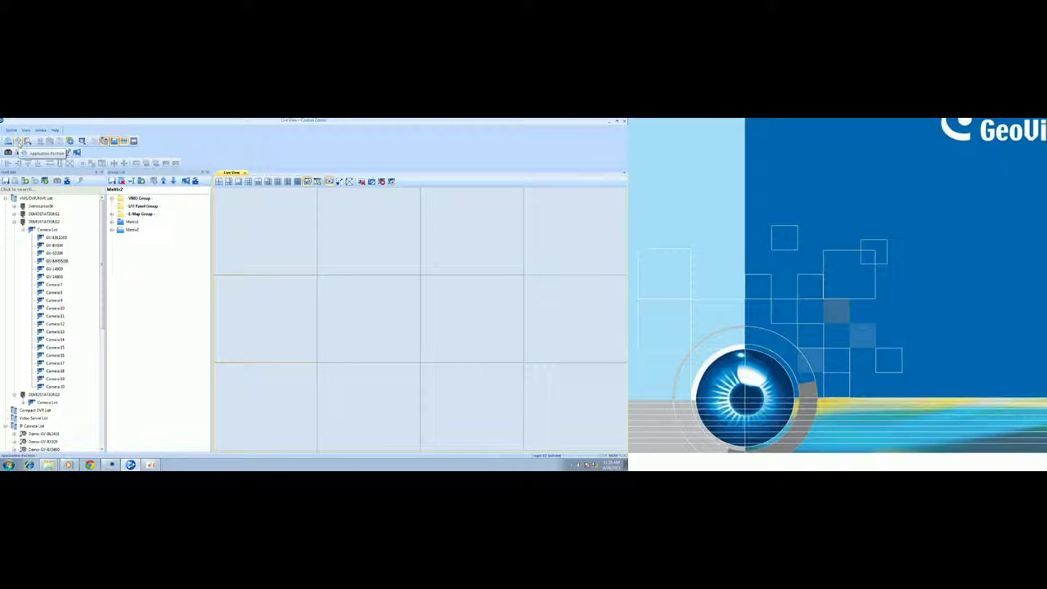
- Show the Matrix 1 window in the Application Position layout
left_click(18, 141)
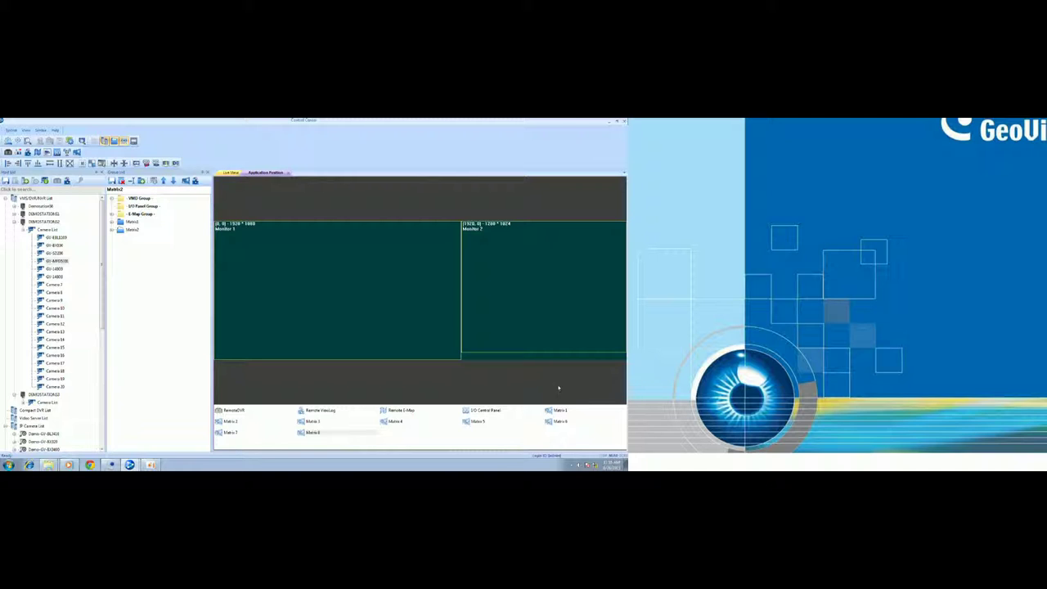
left_click(557, 412)
right_click(557, 414)
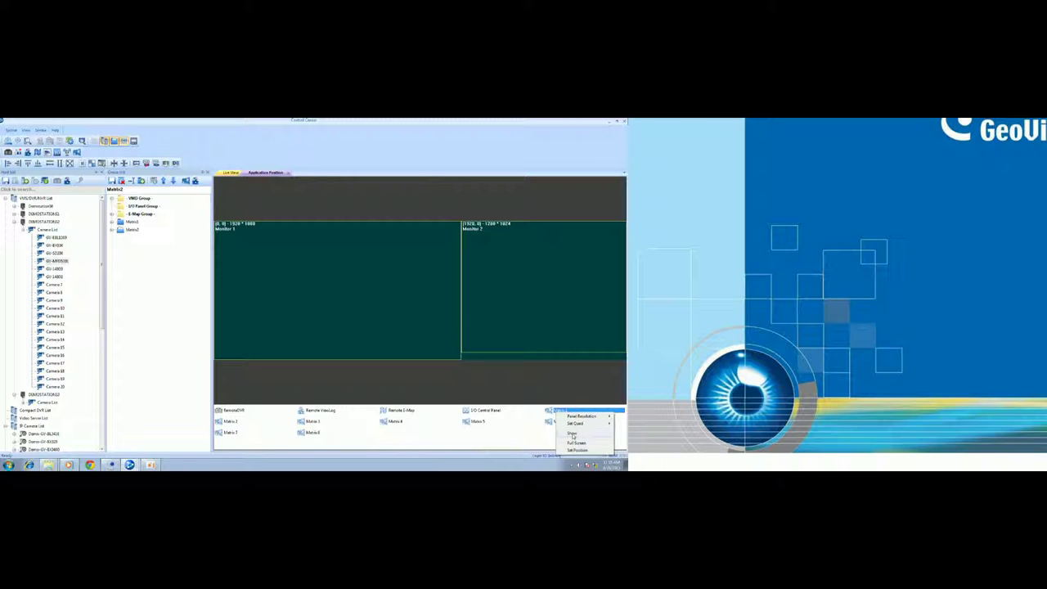
left_click(573, 433)
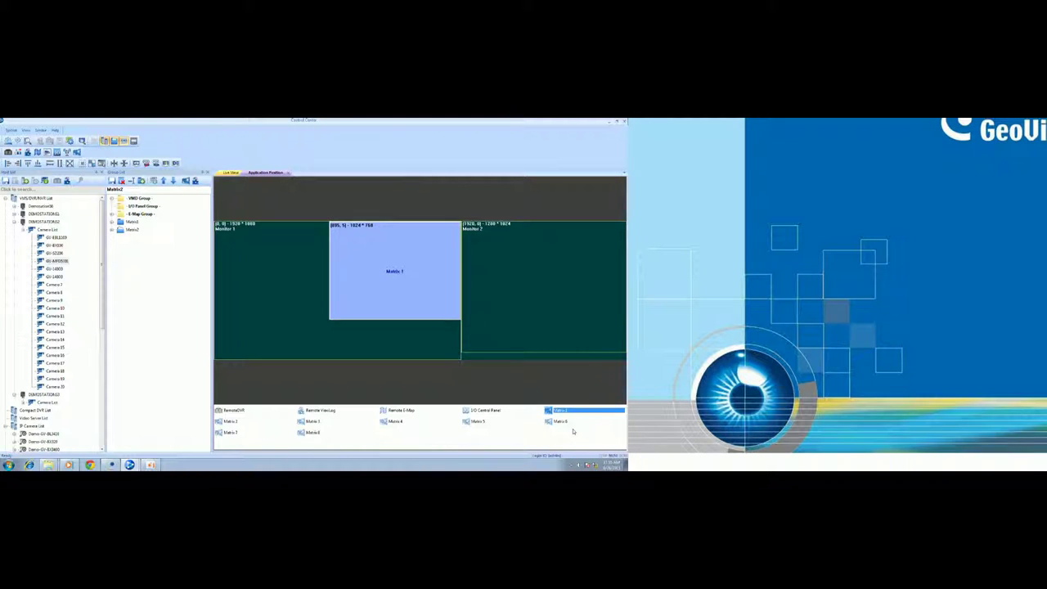
- Set Matrix 1's panel resolution to 1024 × 768 and move it to the right side of Monitor 1
right_click(388, 278)
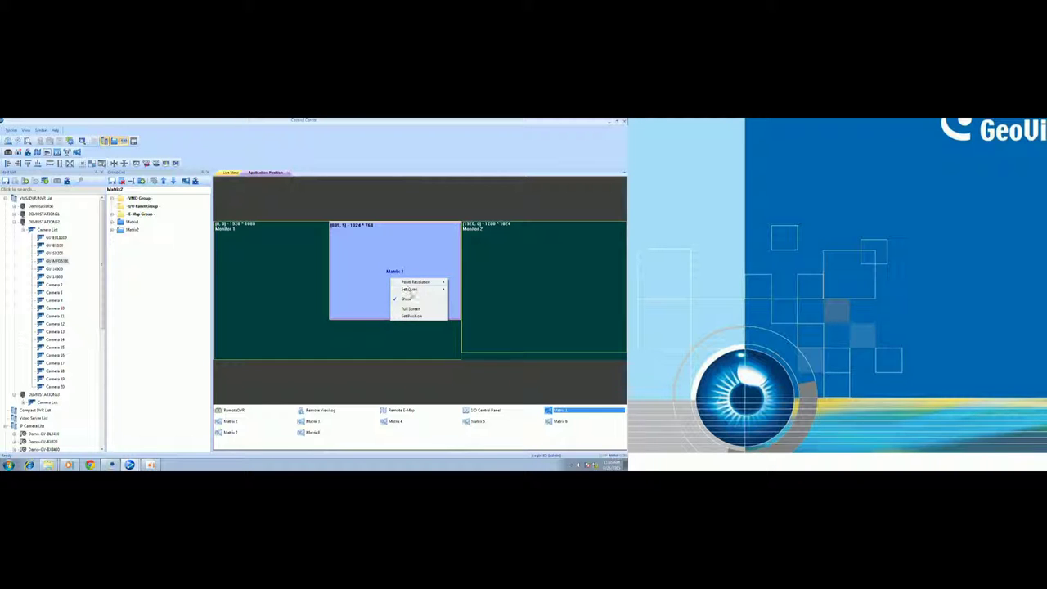
mouse_move(414, 283)
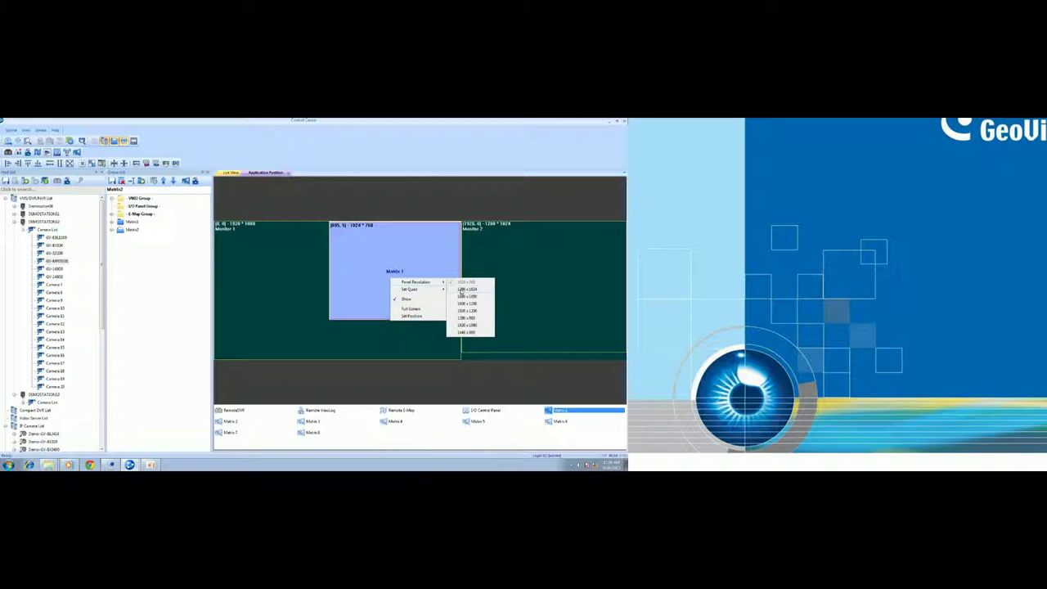
left_click(462, 290)
left_click_drag(454, 298, 418, 298)
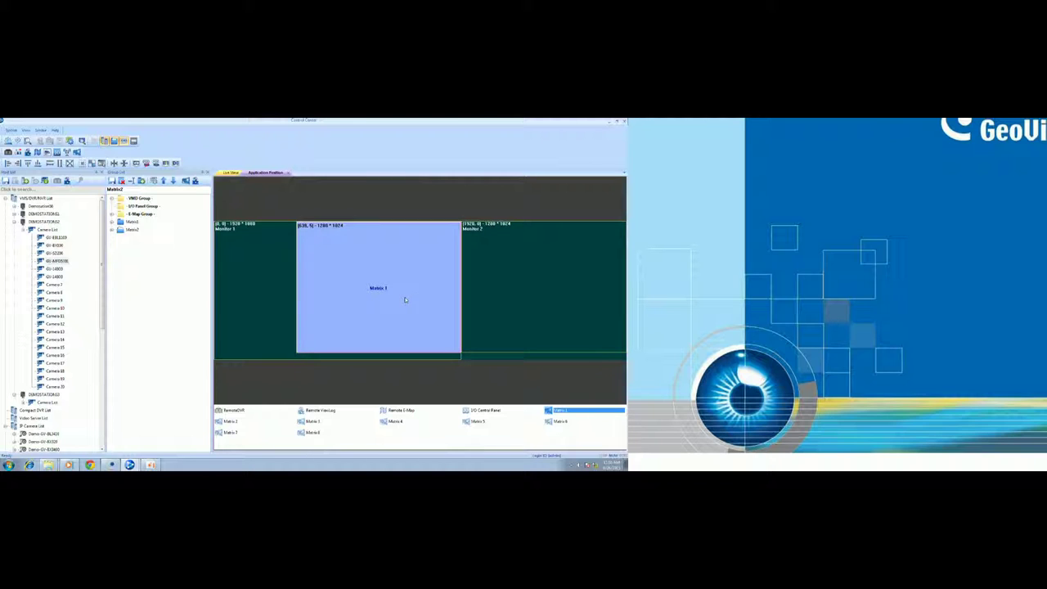
right_click(405, 300)
mouse_move(427, 304)
left_click(481, 302)
left_click_drag(390, 293, 424, 292)
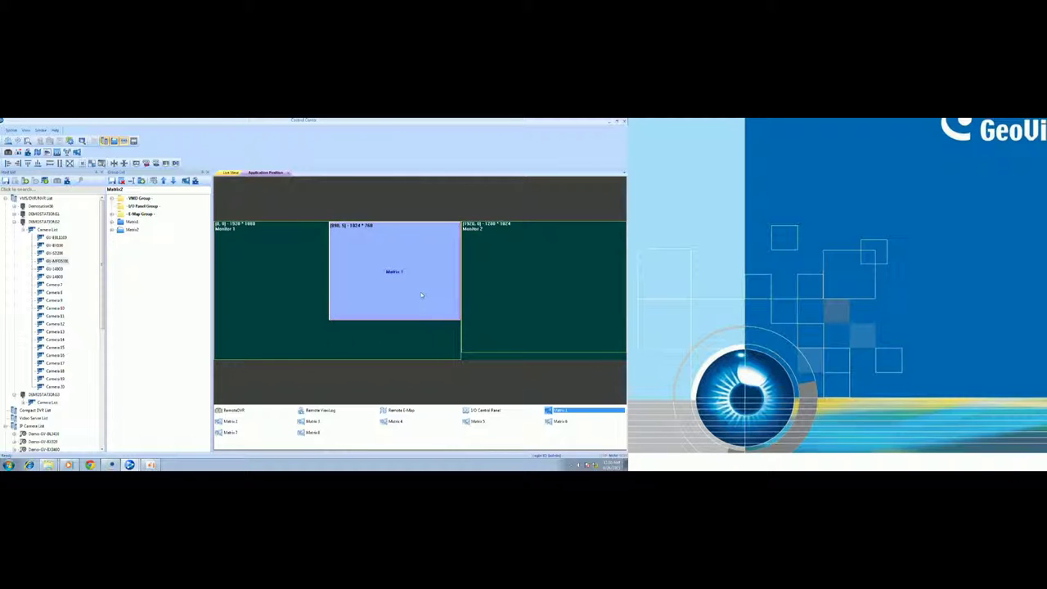
- Show the Matrix 2 window at 1280 × 1024 on Monitor 2
left_click(229, 422)
right_click(229, 423)
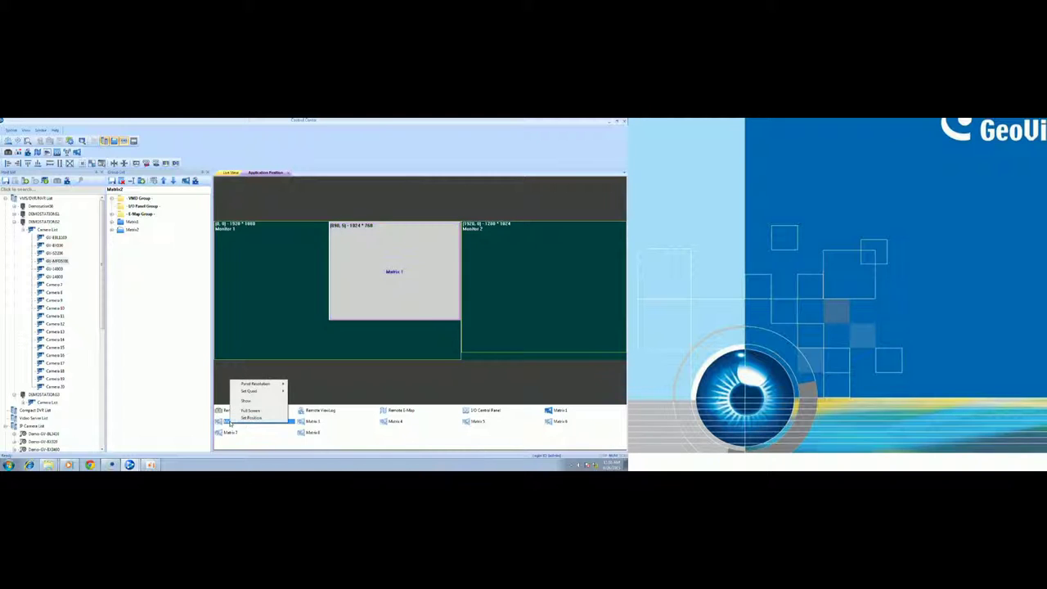
mouse_move(272, 384)
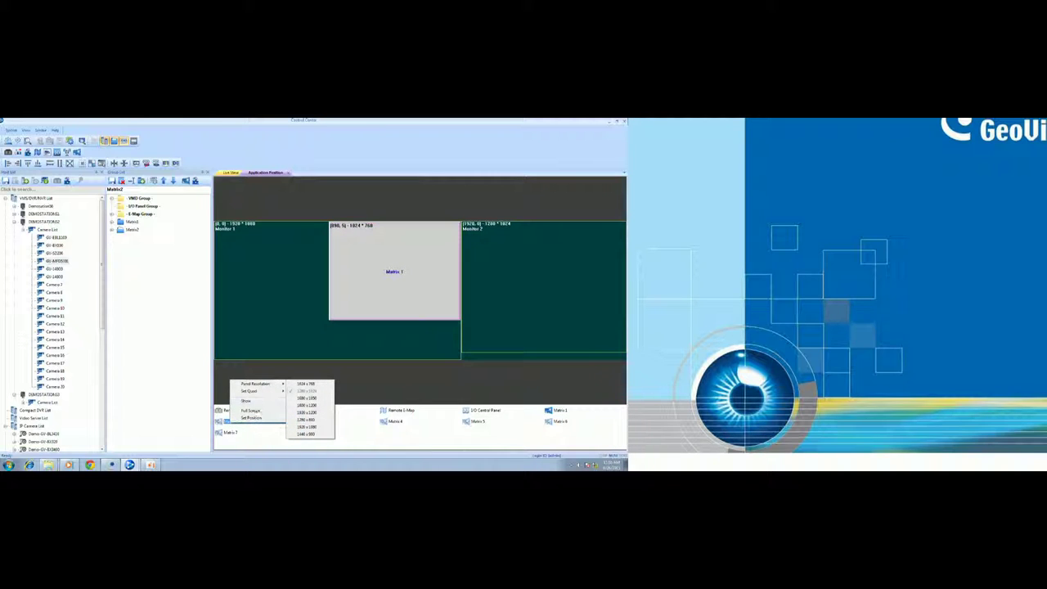
left_click(254, 417)
- Review Matrix 2's resolution options on Monitor 2 without changes, then return to the group list
left_click(512, 310)
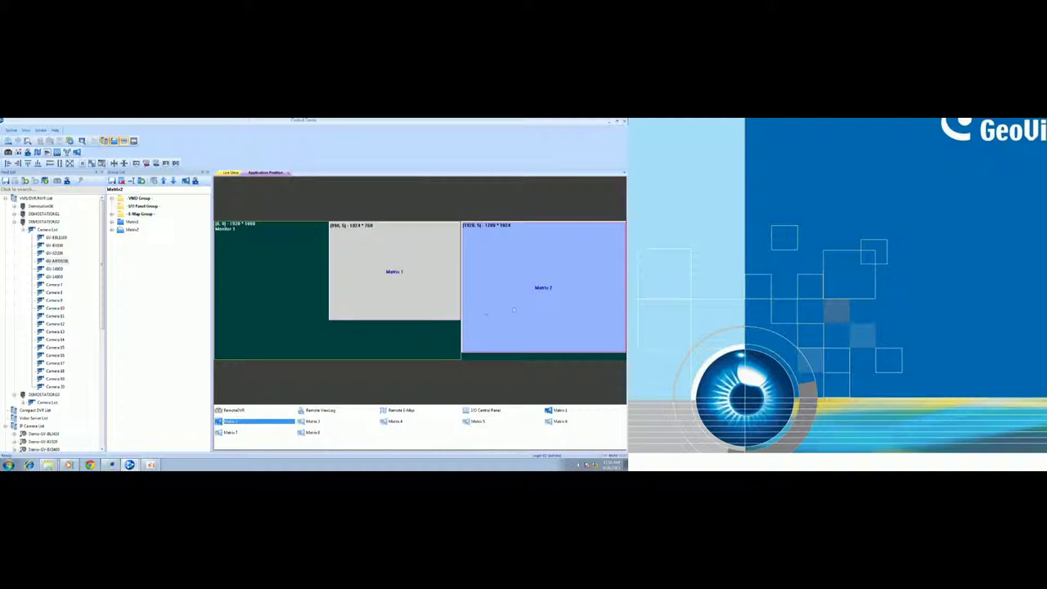
mouse_move(513, 315)
left_mouse_down()
mouse_move(486, 311)
mouse_move(517, 309)
left_mouse_up()
right_click(516, 309)
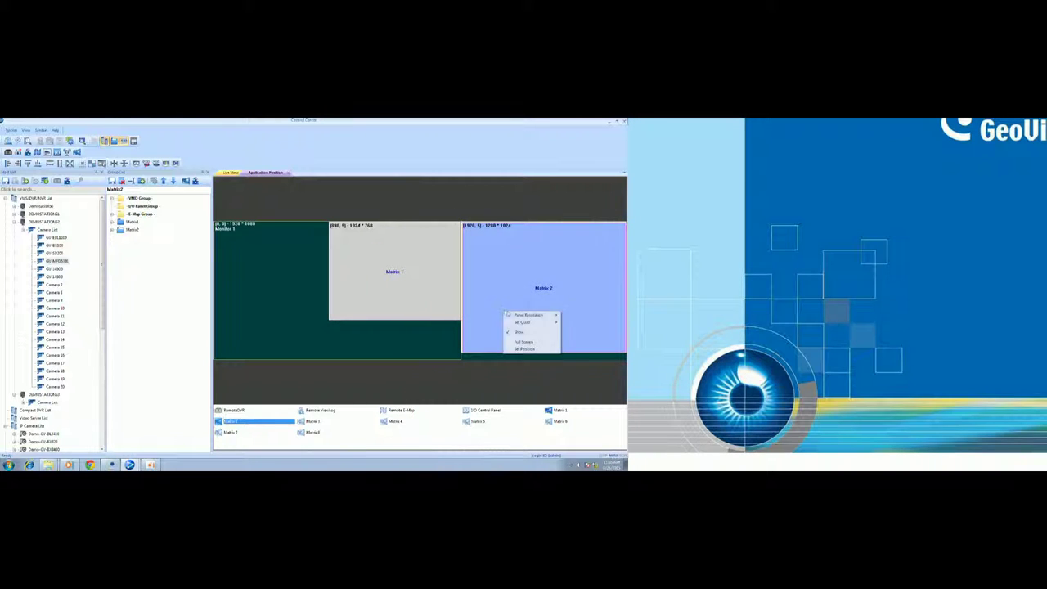
mouse_move(531, 316)
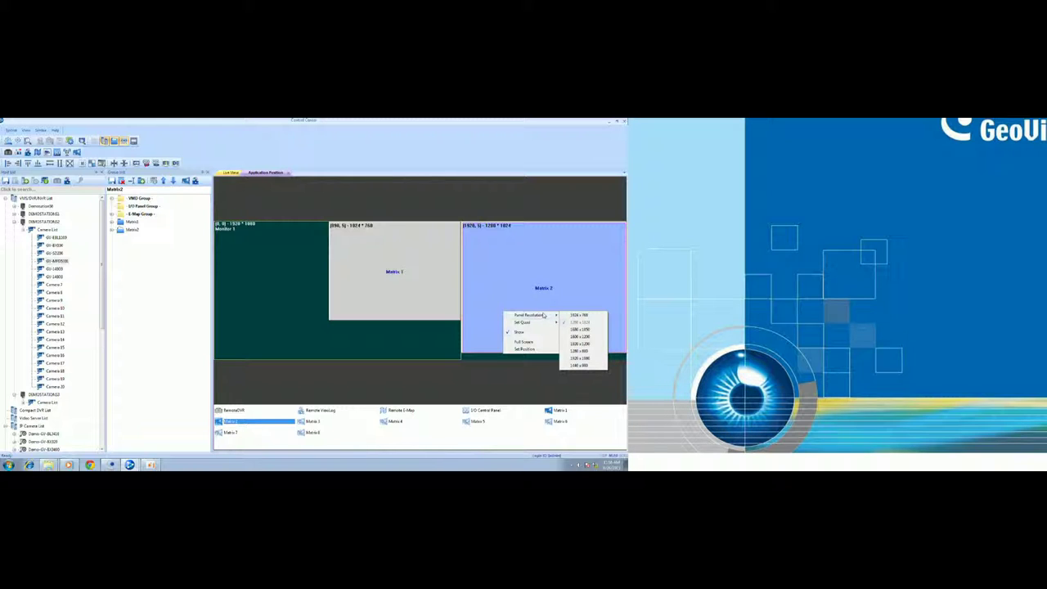
key("Escape")
key("Escape")
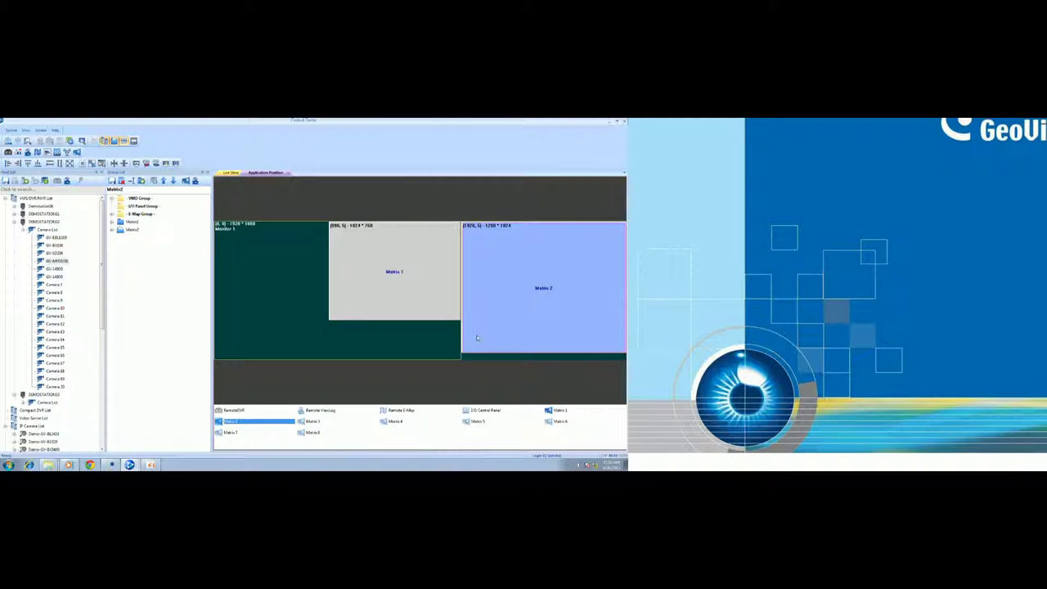
left_click(116, 182)
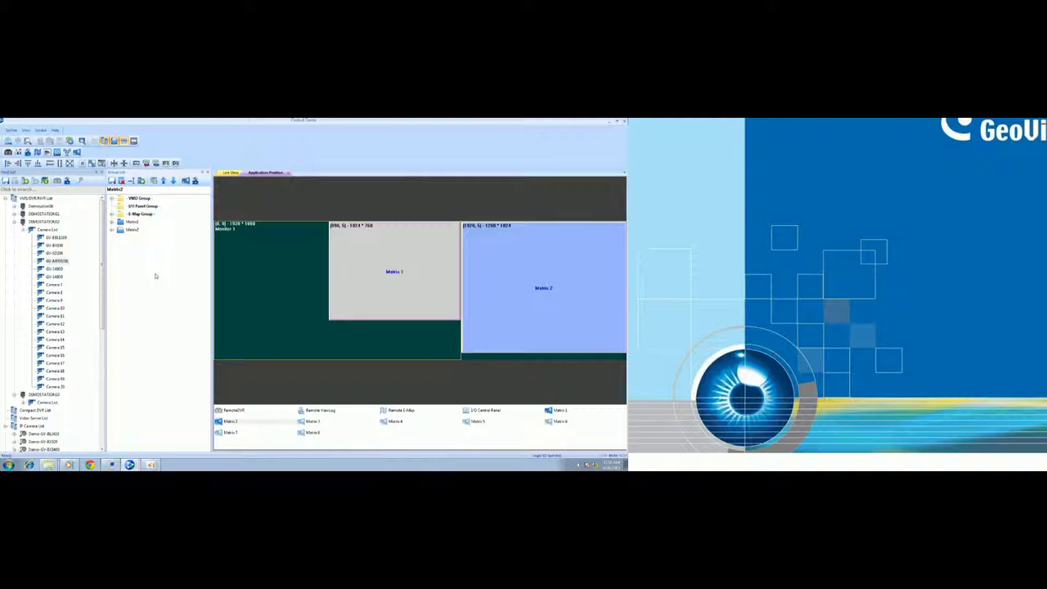
- Open the Matrix1 and Matrix2 camera matrix windows, bringing Matrix2's grid to the front
right_click(132, 223)
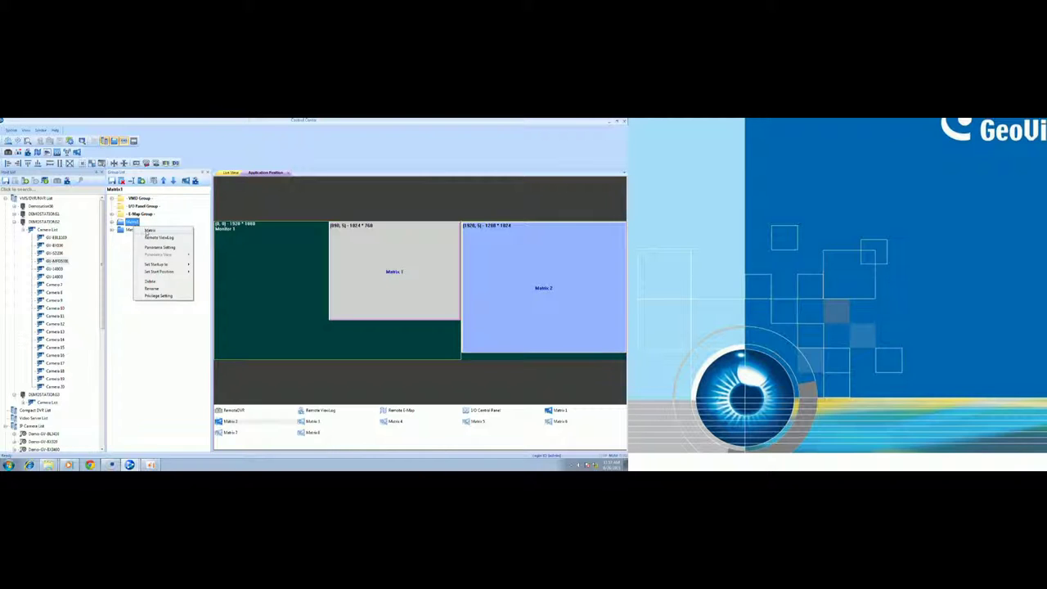
left_click(150, 232)
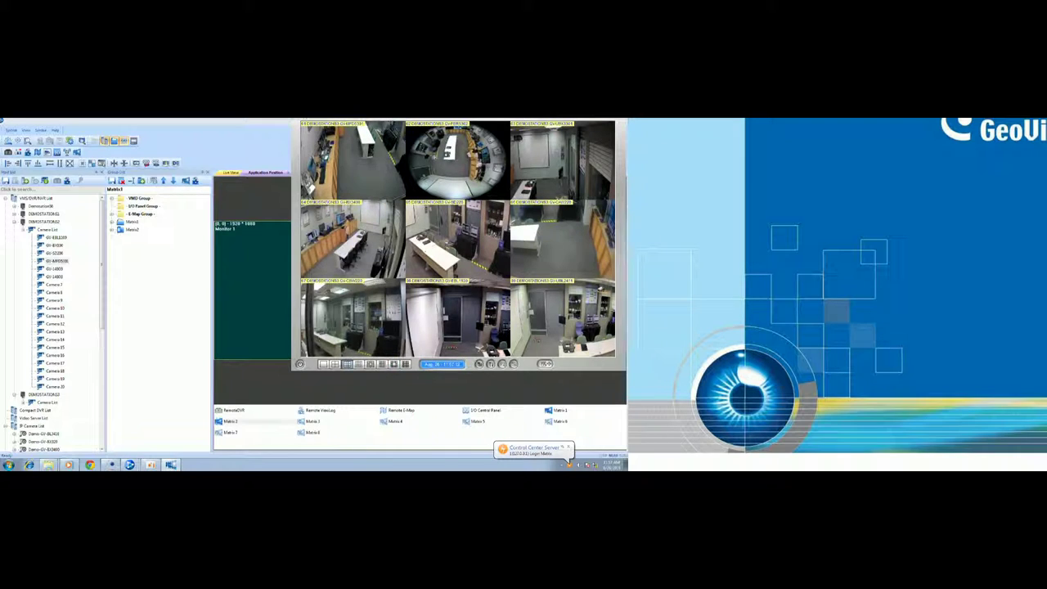
left_click(129, 230)
right_click(128, 232)
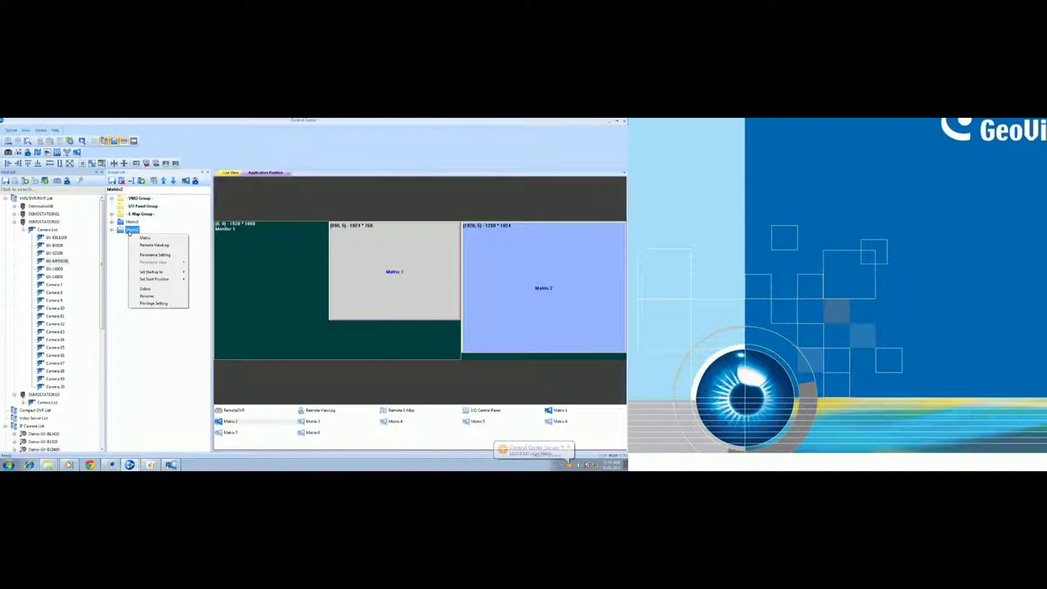
left_click(144, 238)
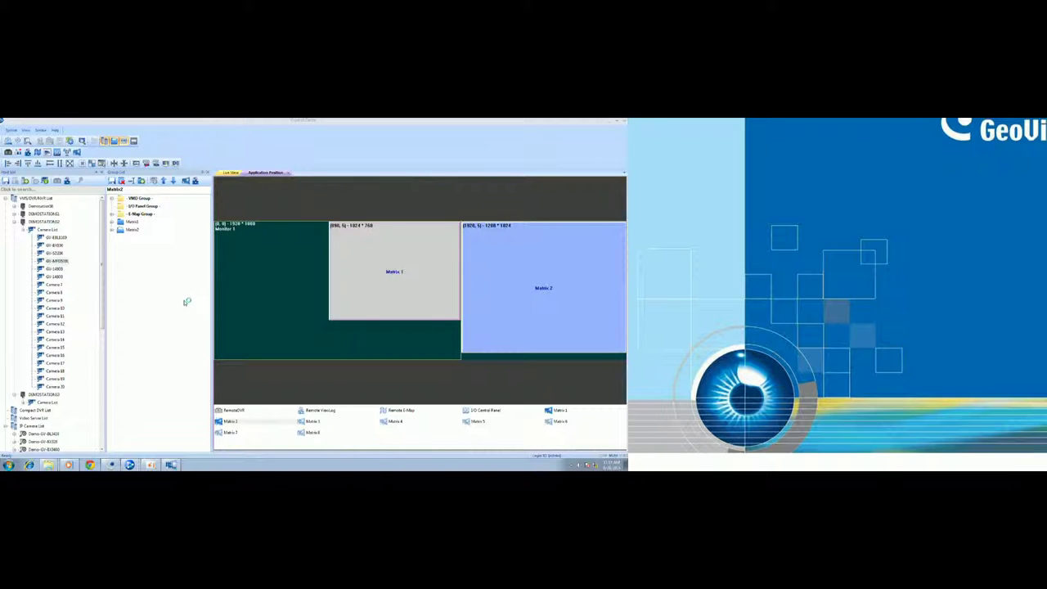
left_click(170, 446)
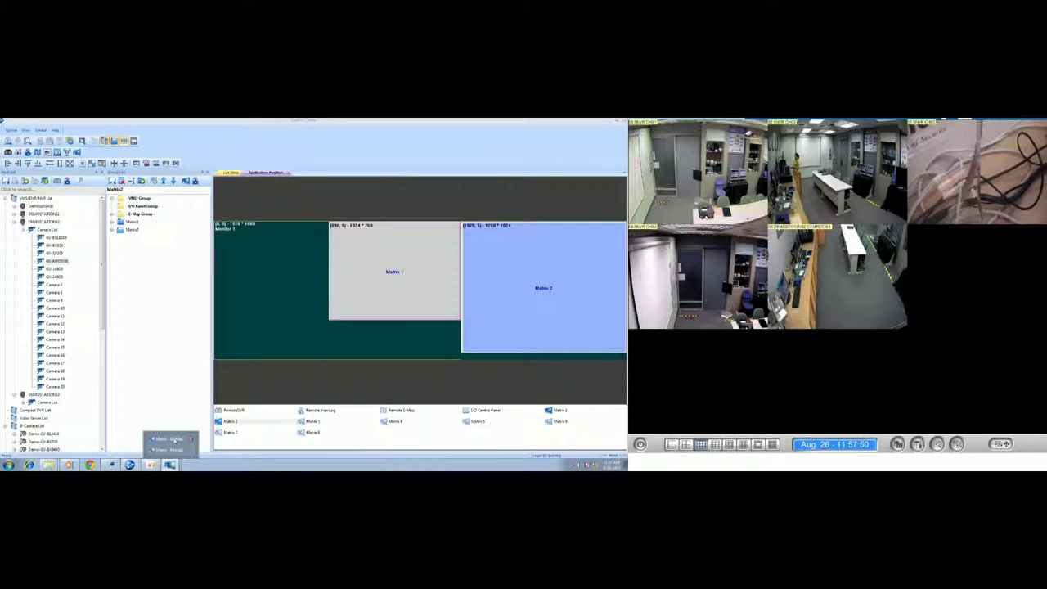
left_click(175, 440)
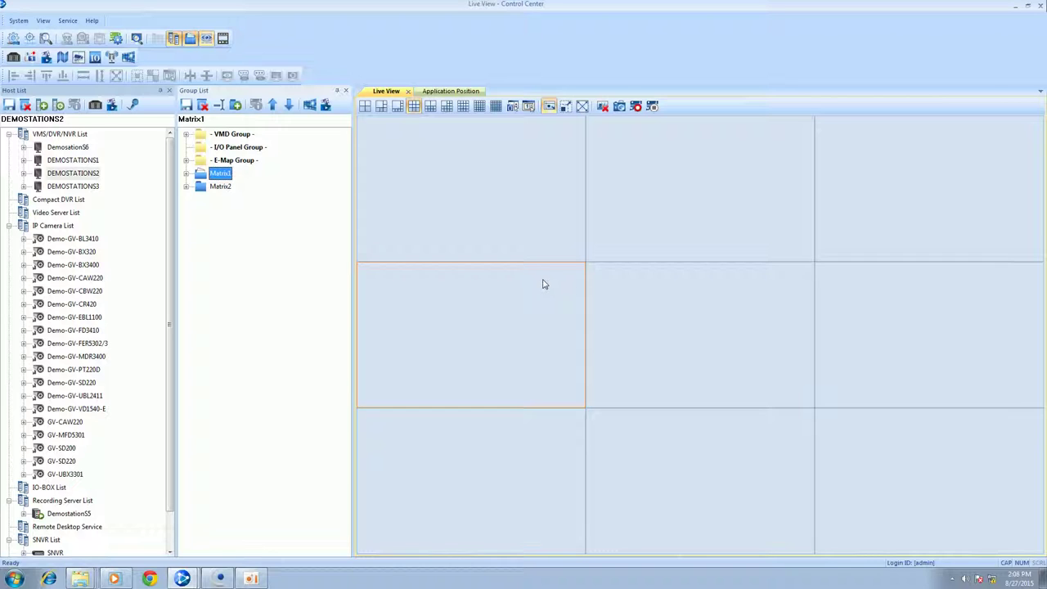
- Bring up the User Login dialog through System > Change User
left_click(409, 250)
mouse_move(227, 194)
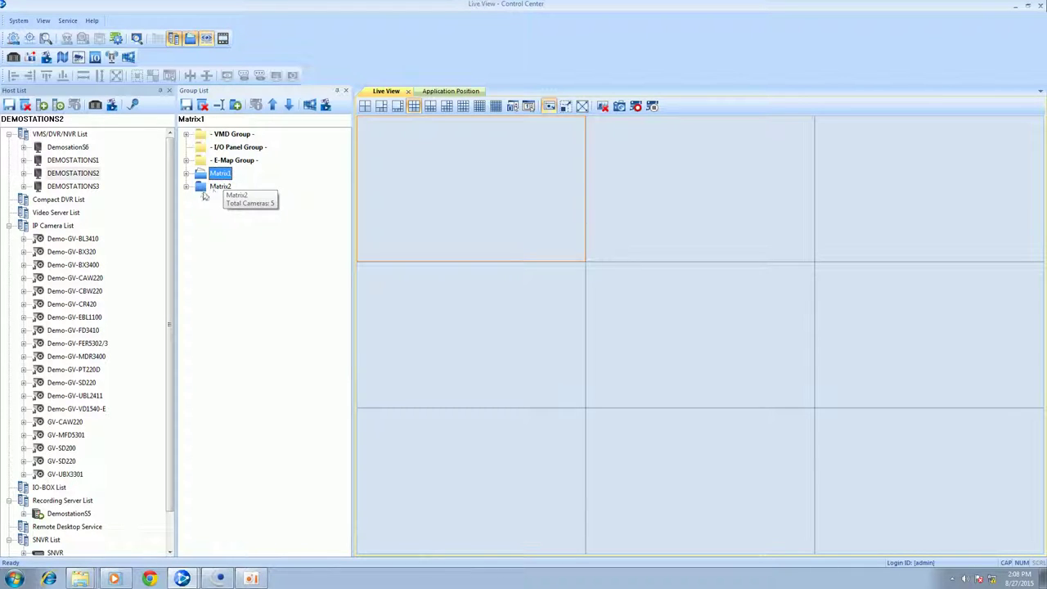
left_click(18, 20)
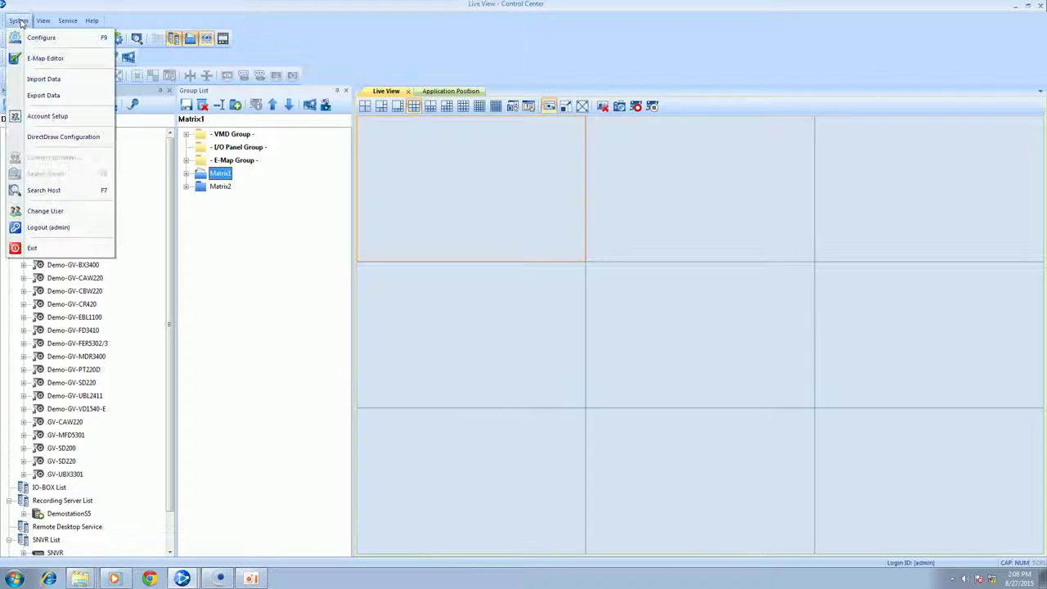
left_click(42, 212)
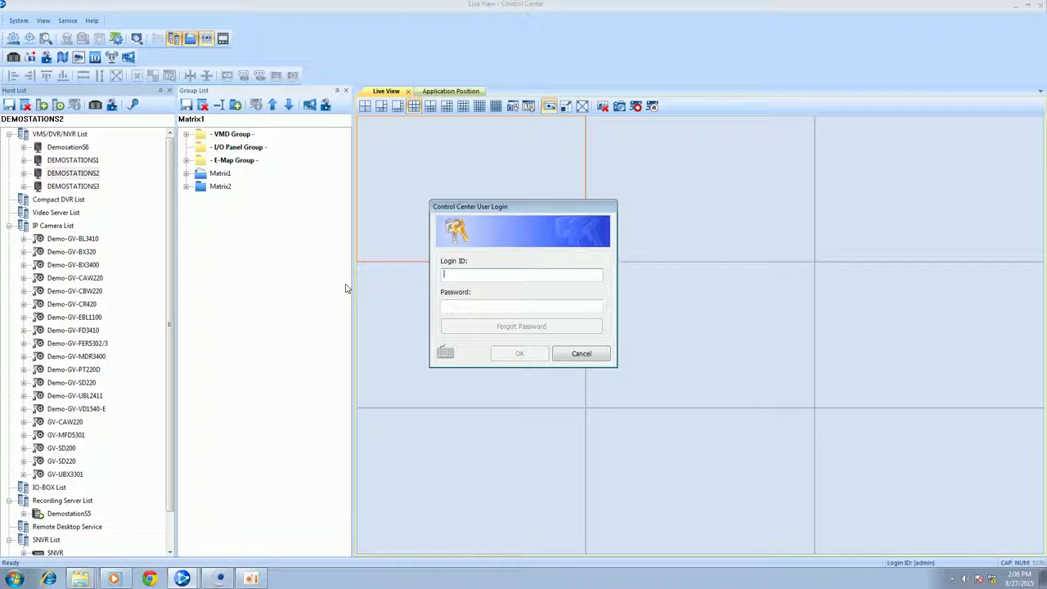
- Log in with the second user's login ID, open the nine-camera Matrix1 window, then exit it
type("JACK")
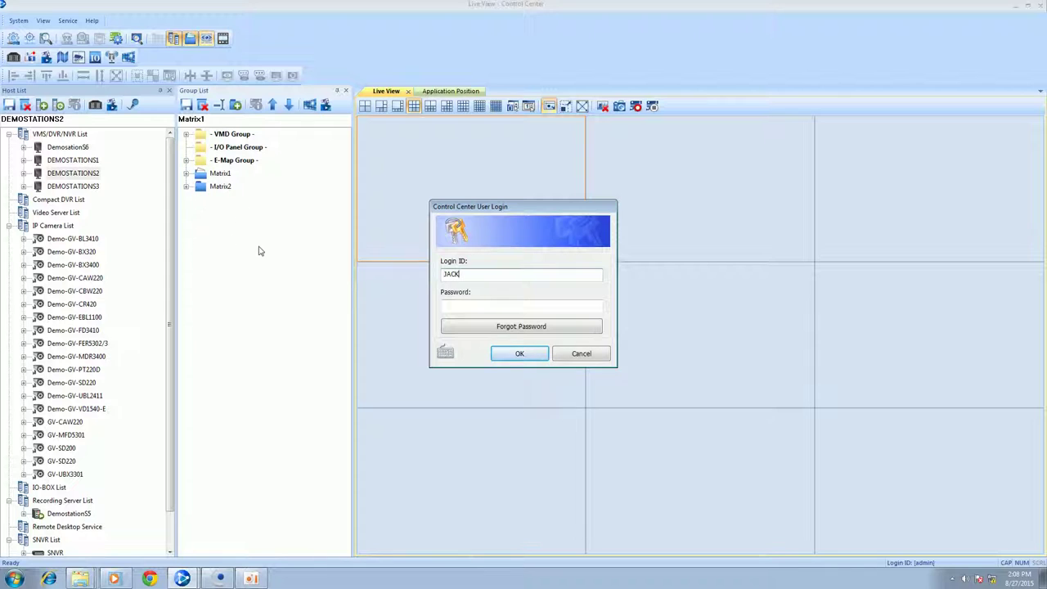
left_click(520, 357)
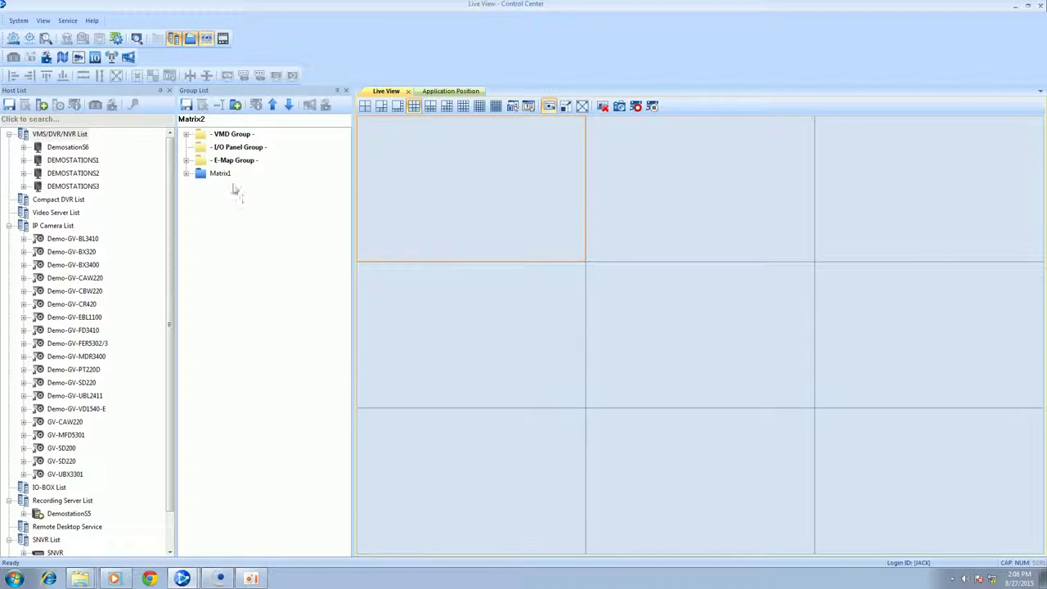
mouse_move(218, 180)
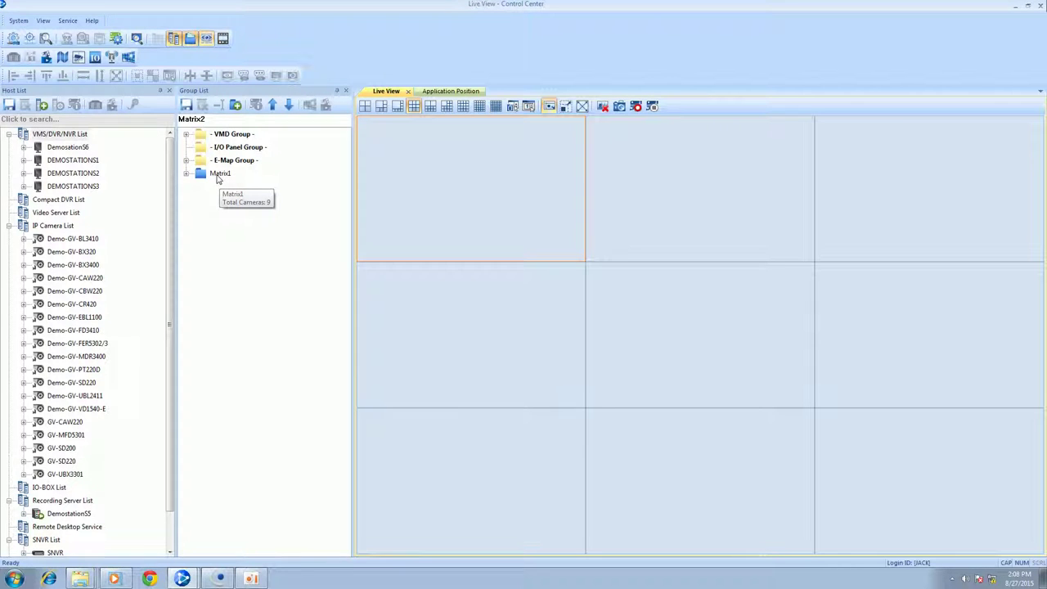
left_click(217, 179)
right_click(220, 182)
left_click(243, 182)
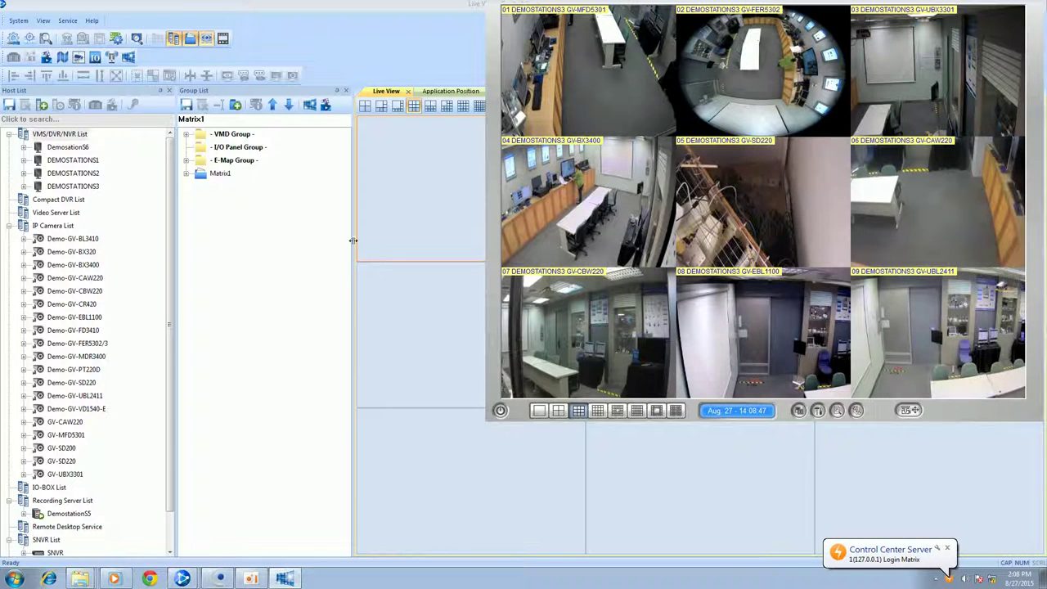
left_click(499, 409)
left_click(526, 434)
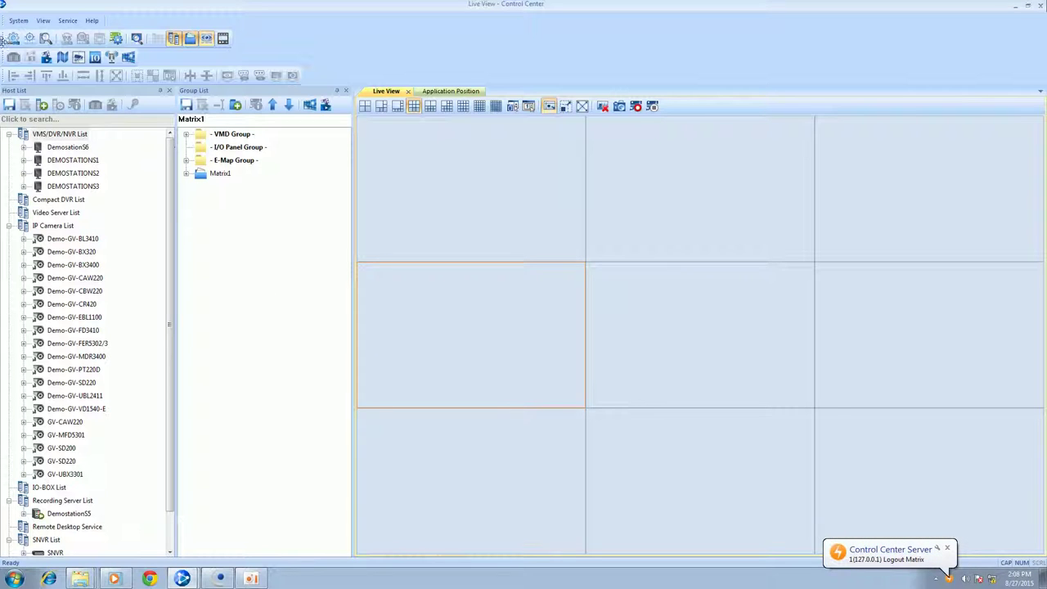
- Change user and log in with the third user's login ID
left_click(18, 21)
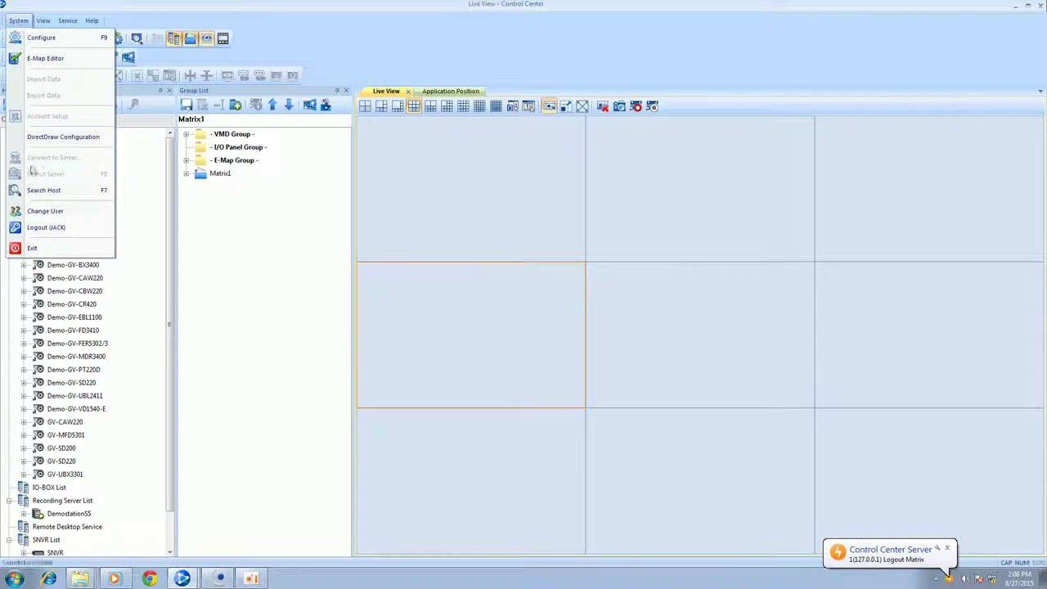
left_click(49, 211)
type("NANCY")
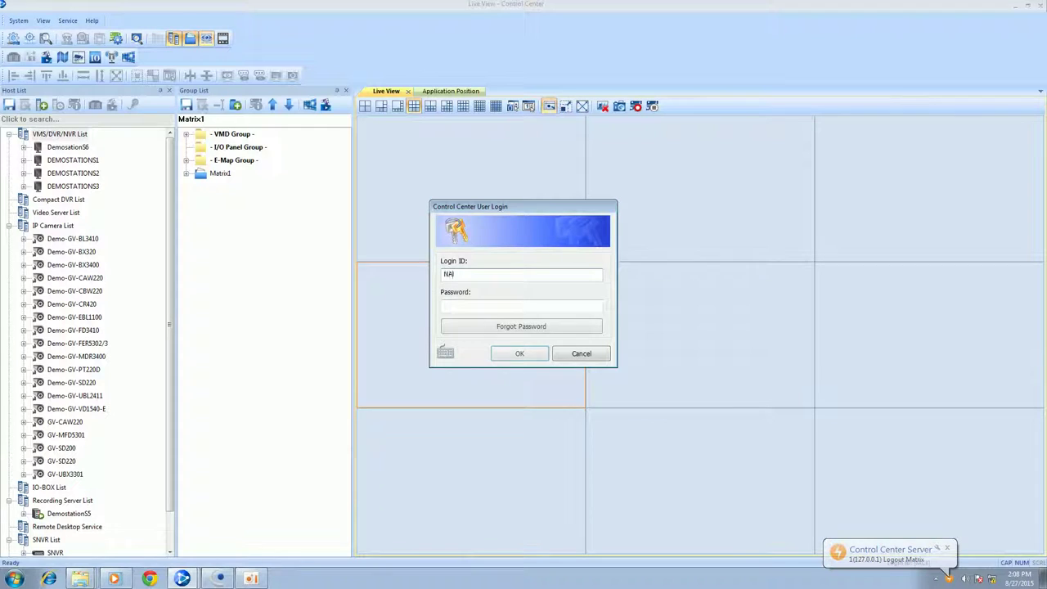
left_click(519, 353)
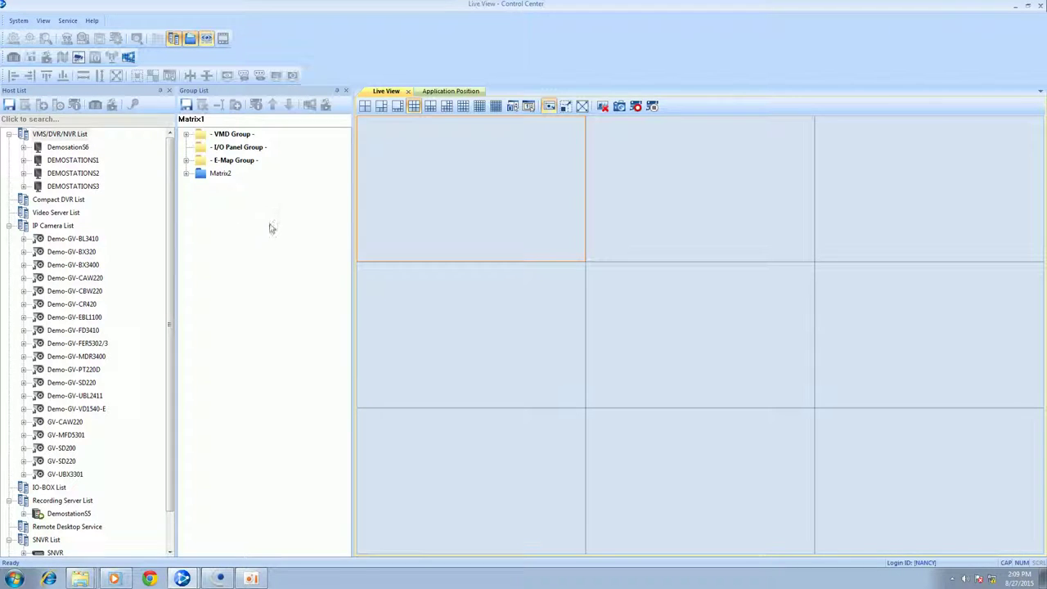
- Open the five-camera Matrix2 matrix window, then exit it via the power button
left_click(219, 177)
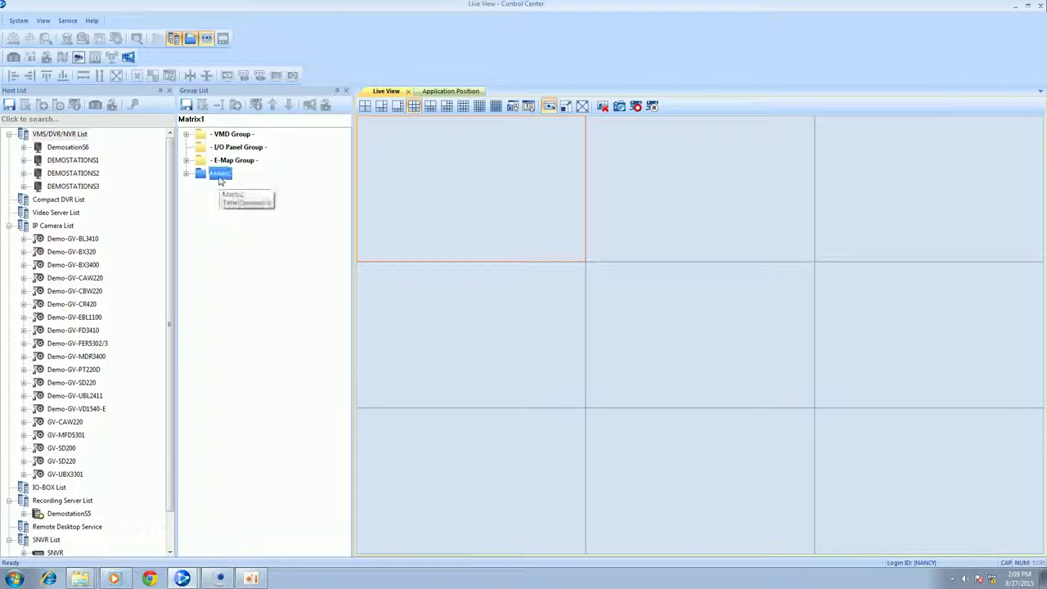
right_click(220, 179)
left_click(239, 186)
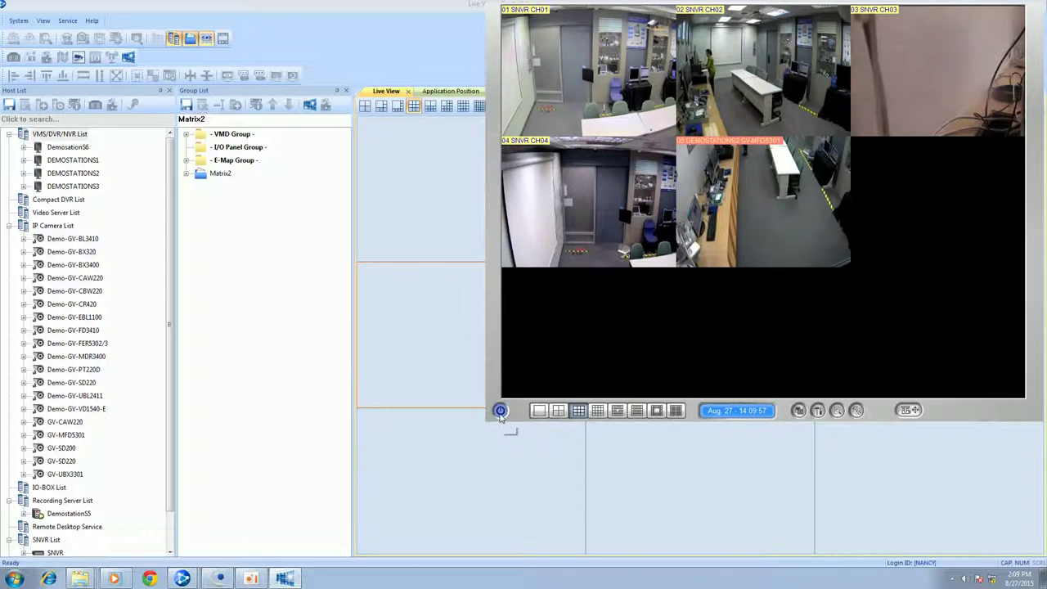
left_click(500, 411)
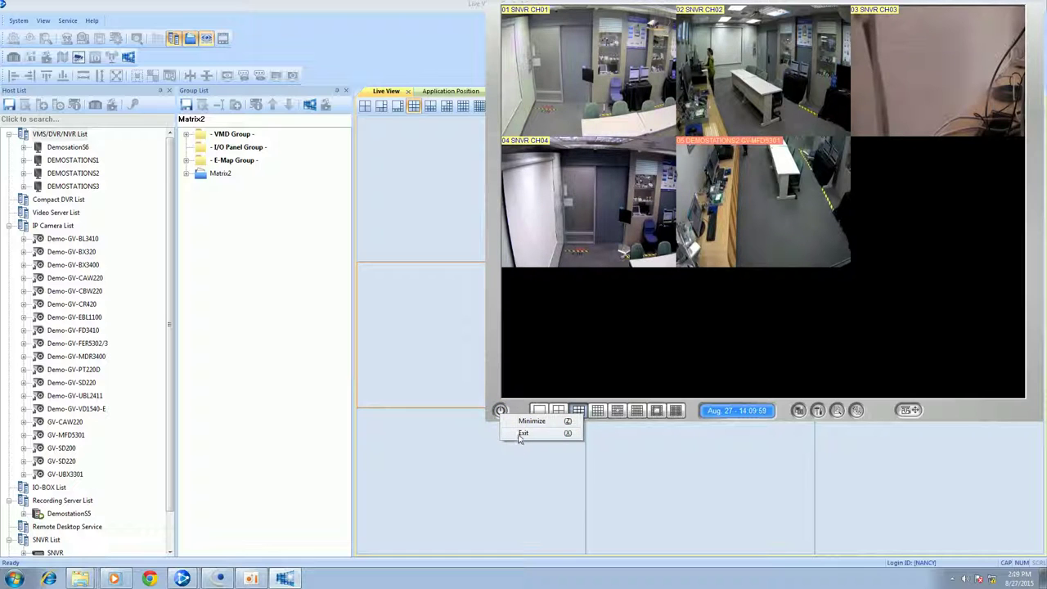
left_click(523, 434)
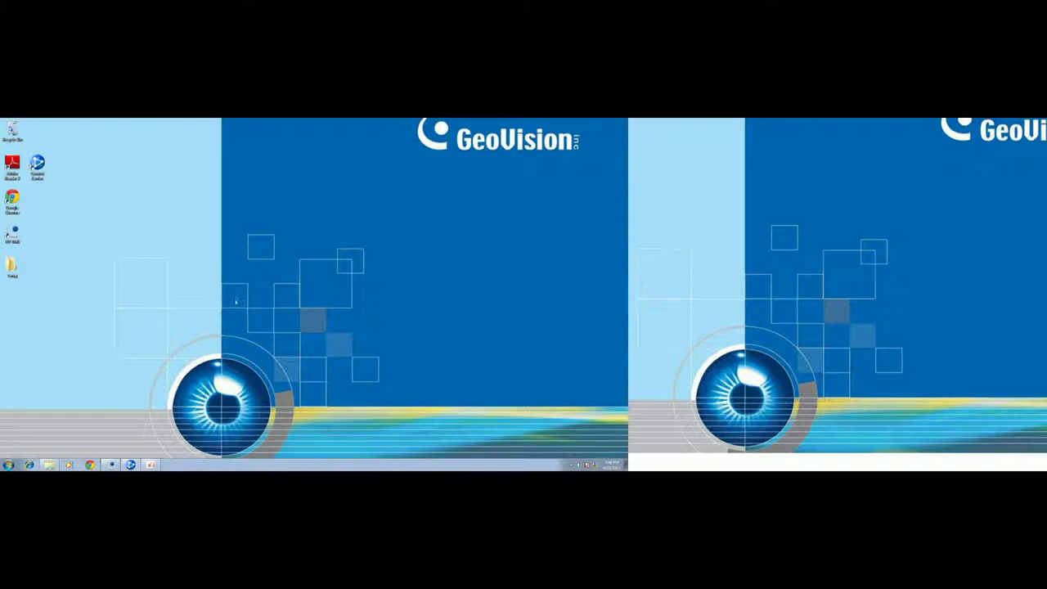
- Check Screen Resolution: Display 1 at 1920 × 1080, Display 2 at 1280 × 1024, then close
right_click(188, 284)
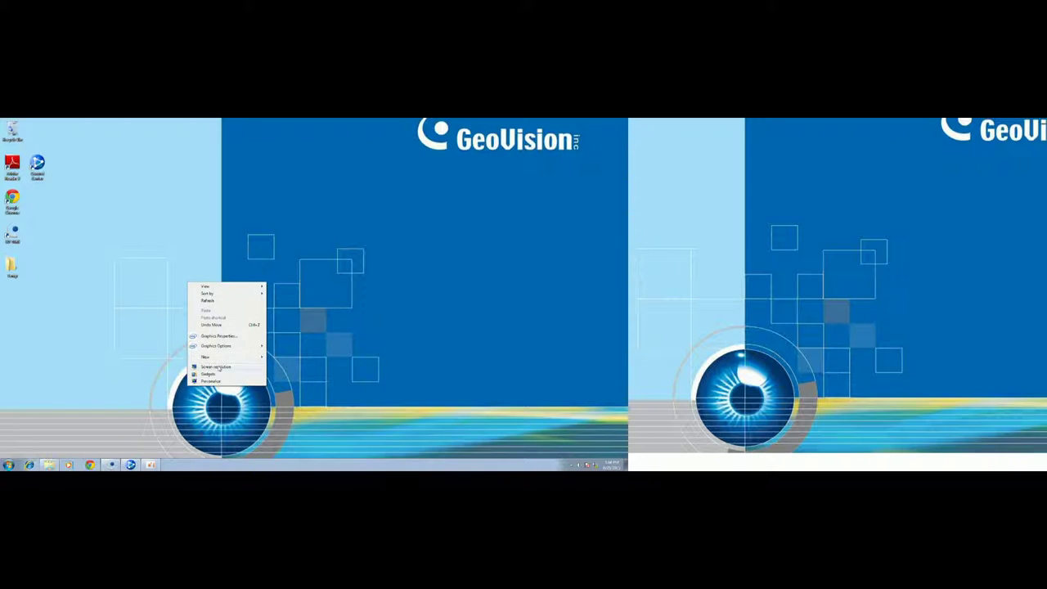
left_click(216, 366)
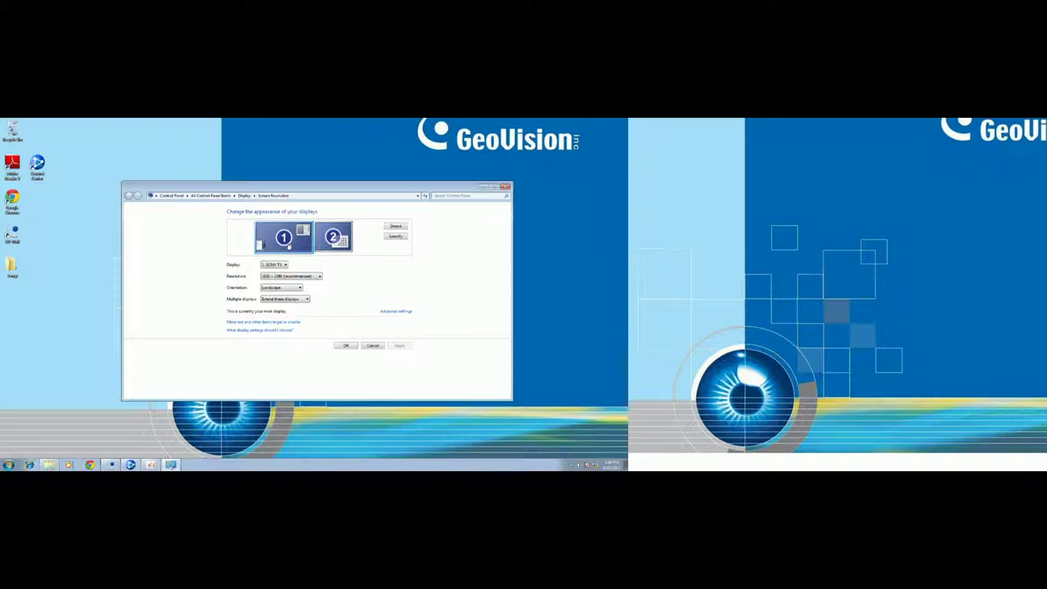
left_click(332, 237)
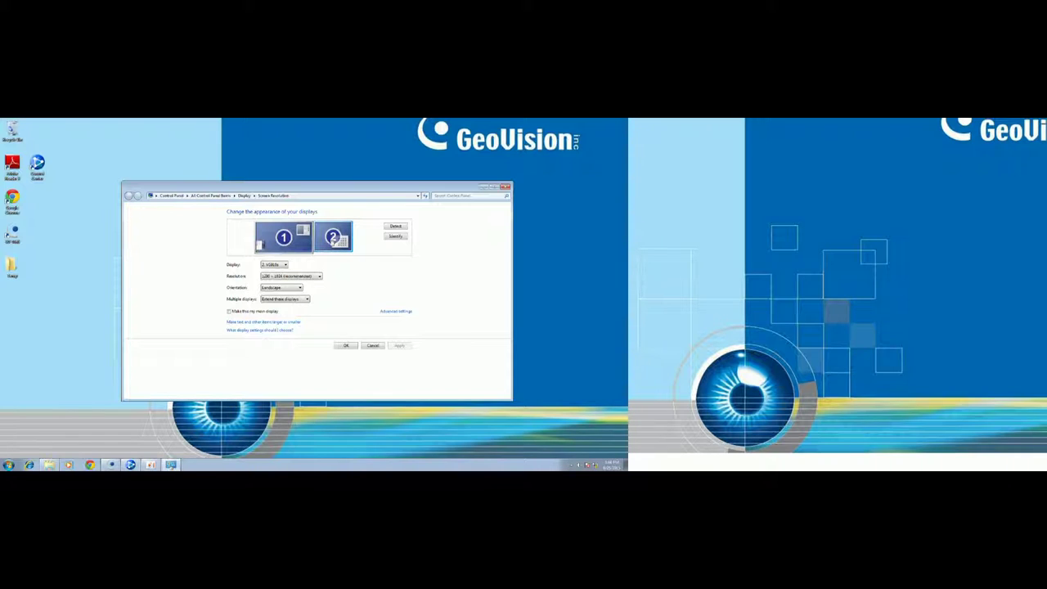
left_click(292, 242)
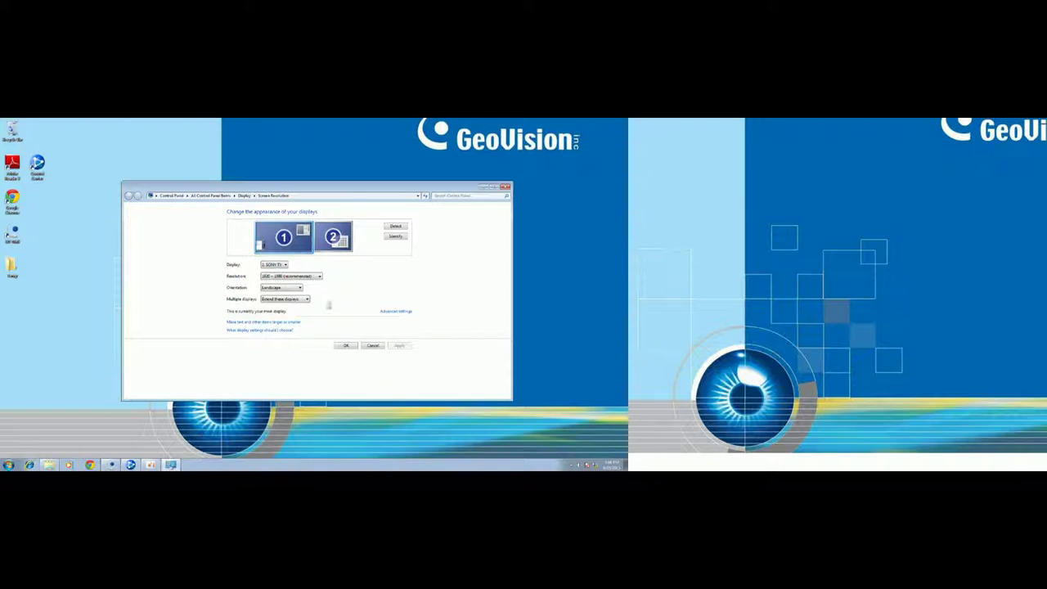
left_click(346, 346)
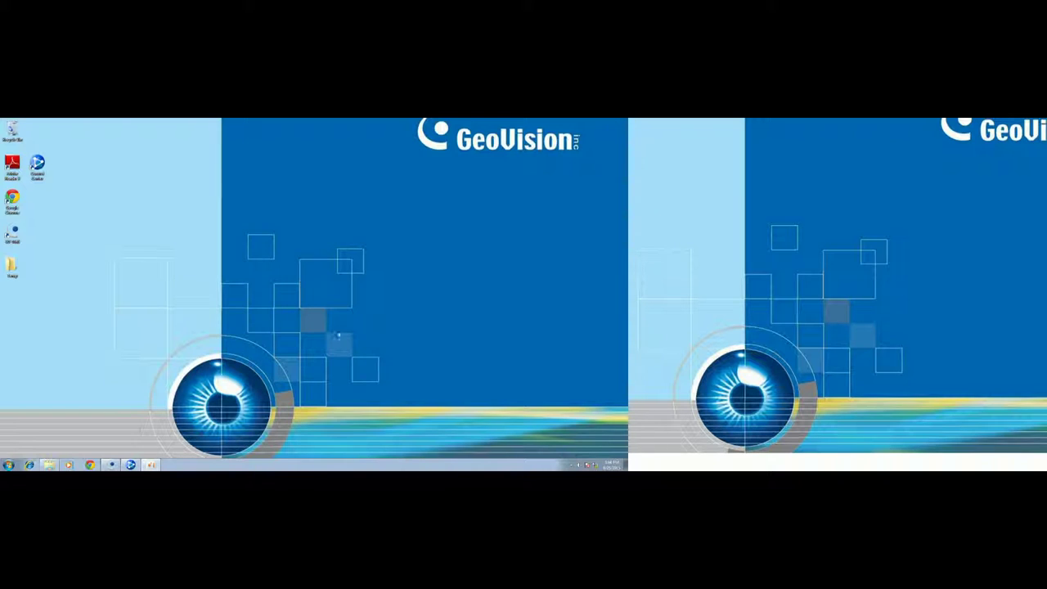
- Add camera GV-BX300 from DEMOSTATIONS3's Camera List into the expanded VMD Group
left_click(130, 465)
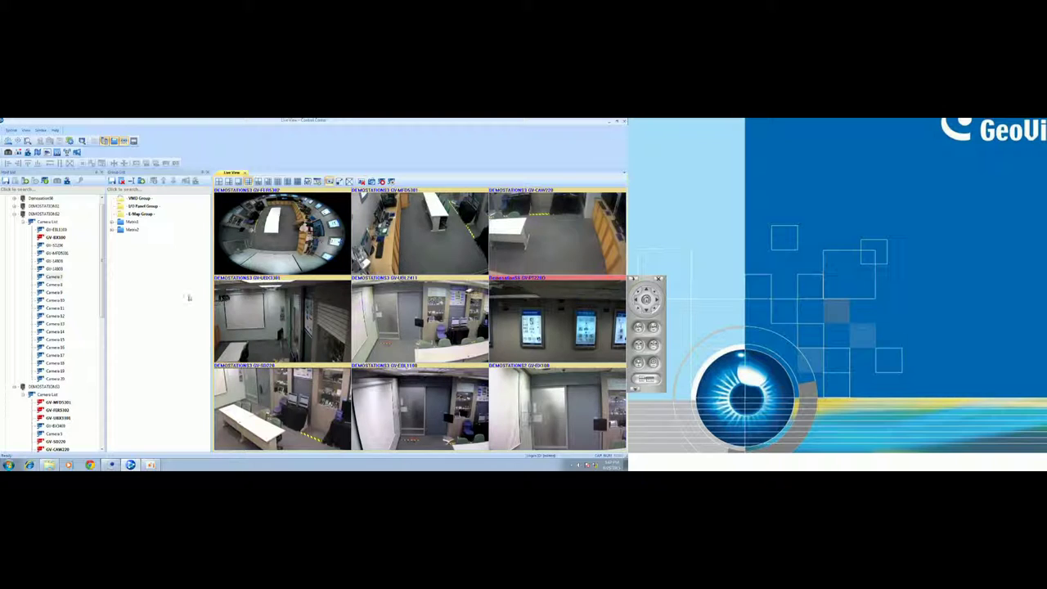
left_click(139, 199)
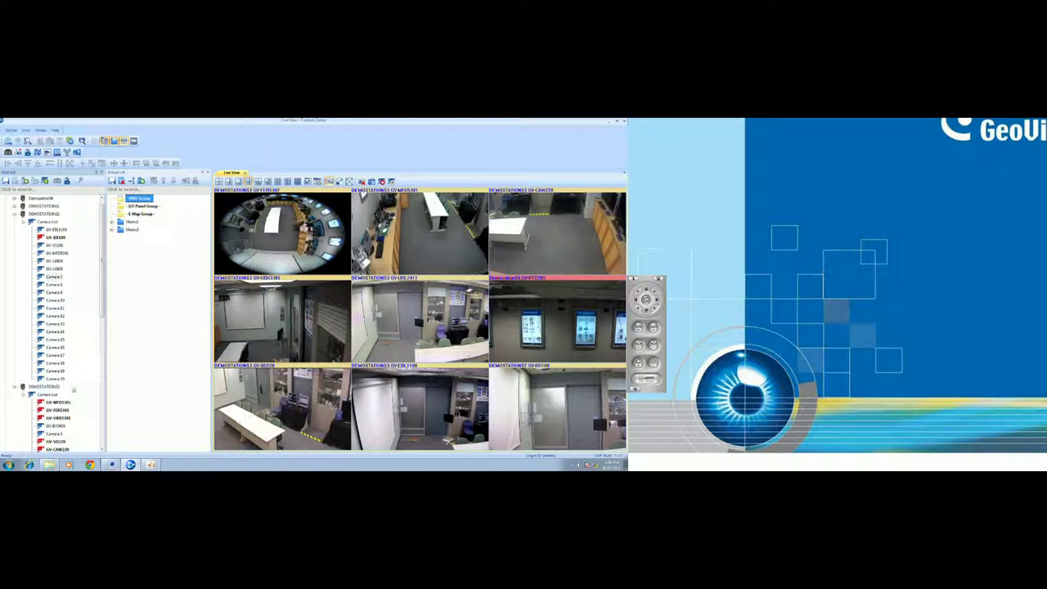
left_click(48, 395)
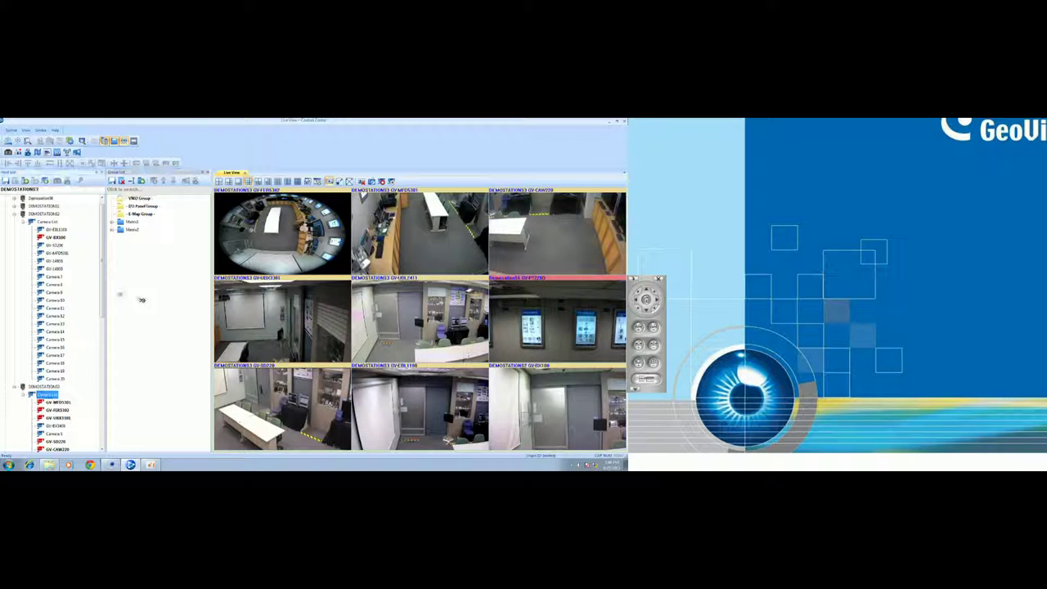
double_click(141, 199)
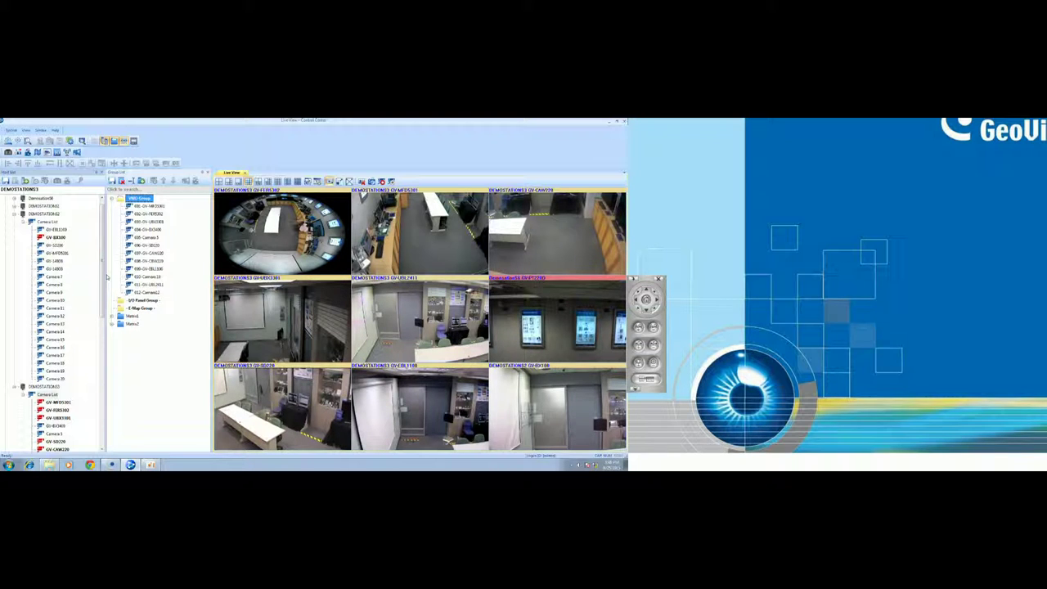
left_click_drag(57, 239, 150, 201)
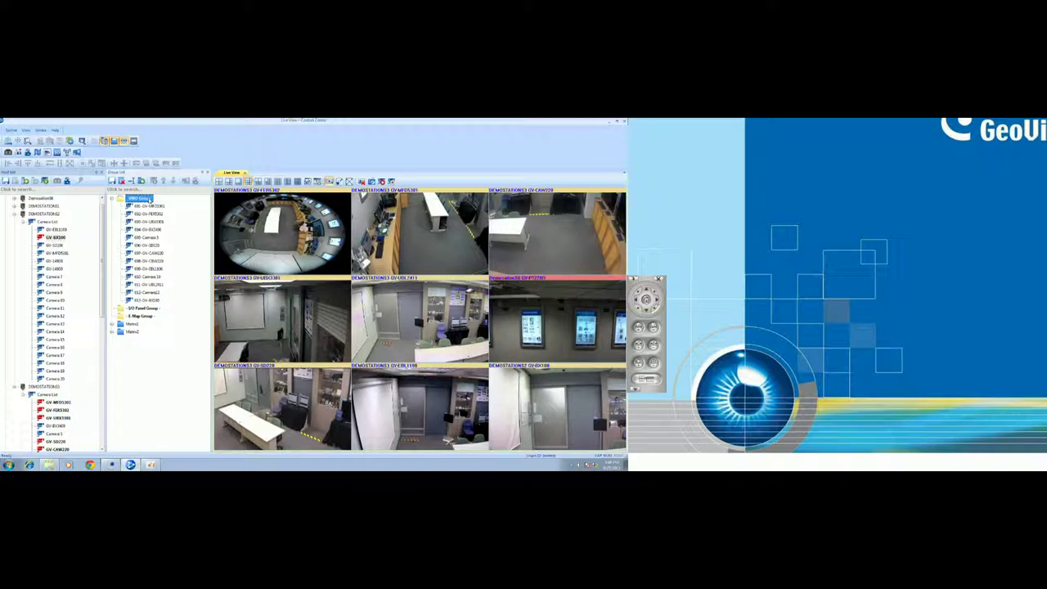
scroll(100, 247, "up", 1)
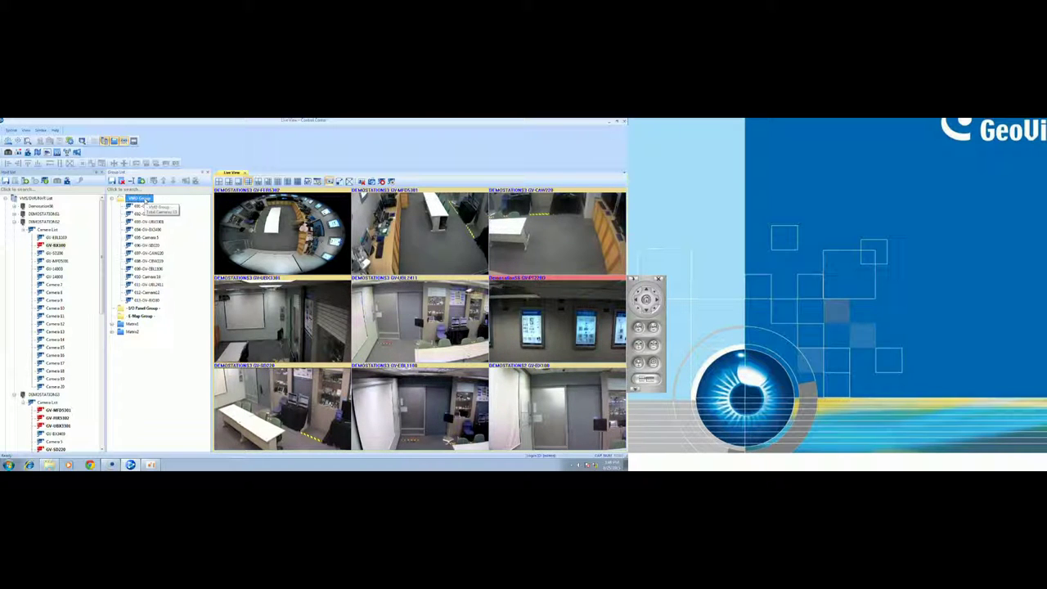
- In the VMD Group's Video Analysis, switch the third camera from Motion Detection to I/O Detection and save
right_click(145, 201)
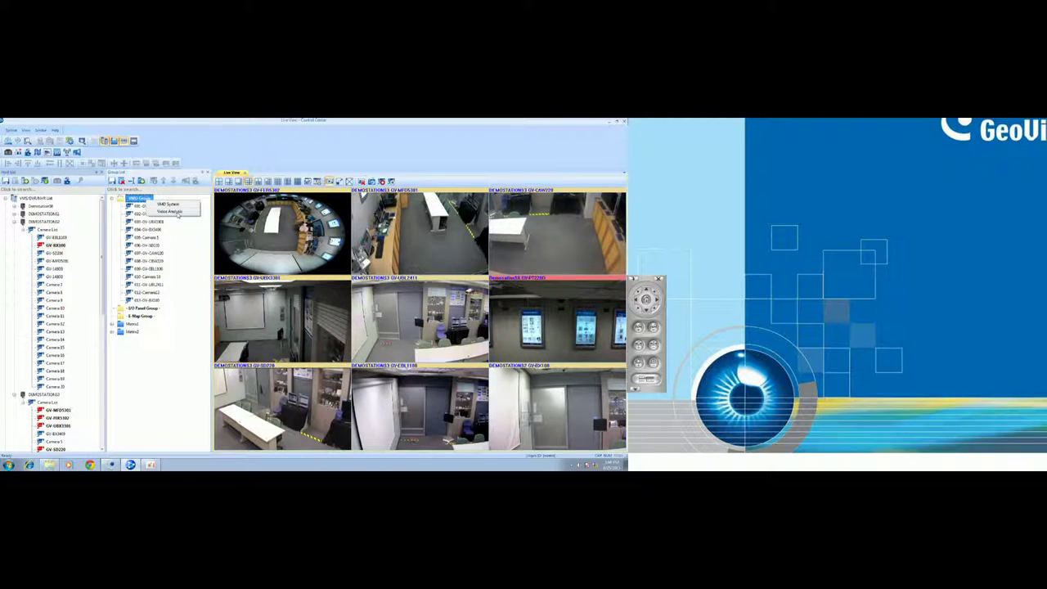
left_click(178, 213)
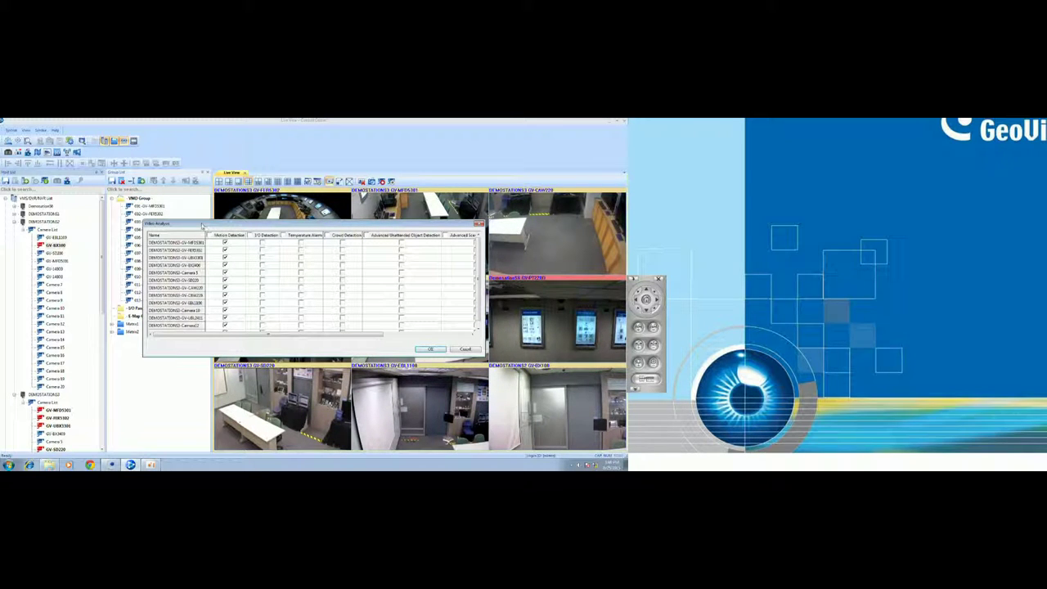
mouse_move(222, 337)
left_mouse_down()
mouse_move(304, 338)
mouse_move(225, 340)
left_mouse_up()
left_click(232, 259)
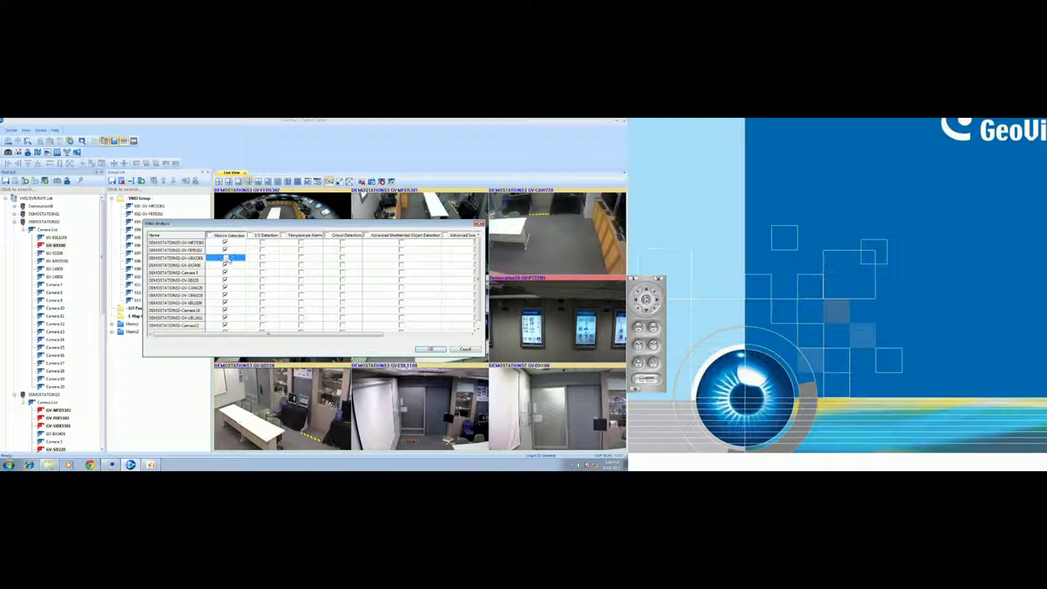
left_click(262, 258)
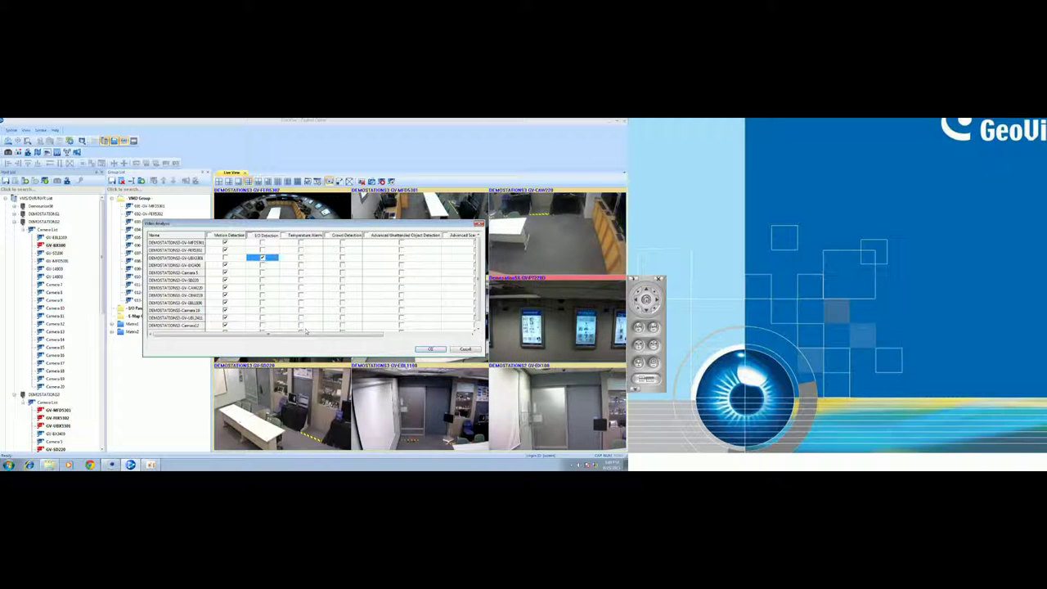
left_click(430, 349)
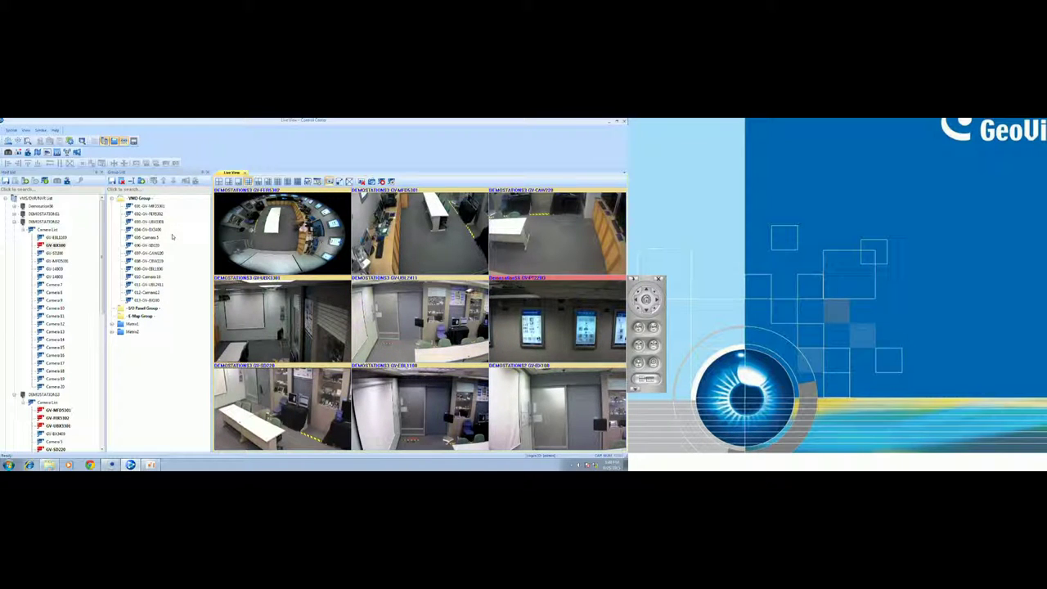
- Launch the VMD System live view for the VMD Group
left_click(139, 199)
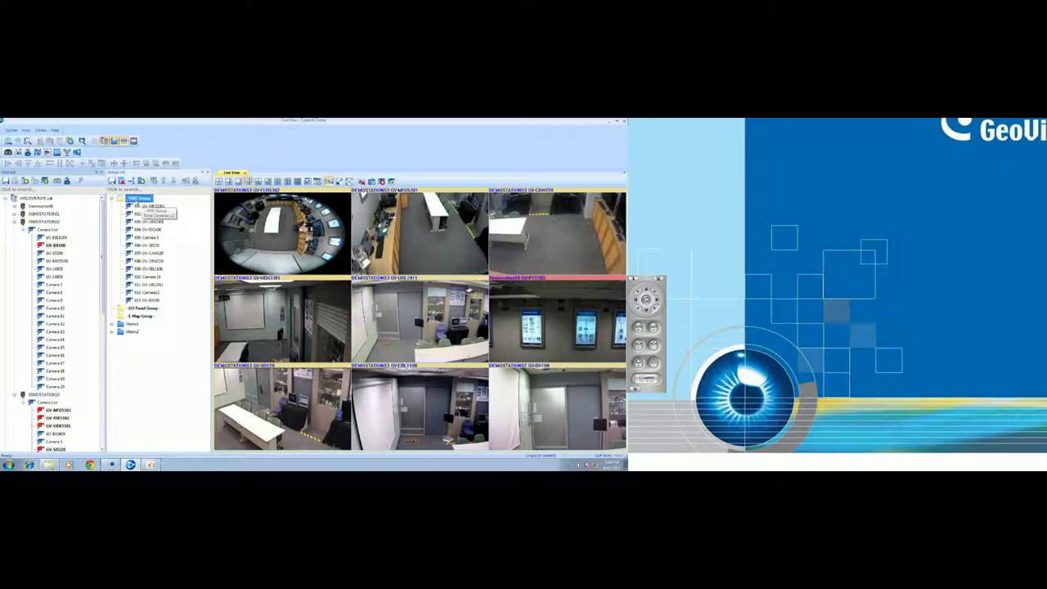
right_click(137, 205)
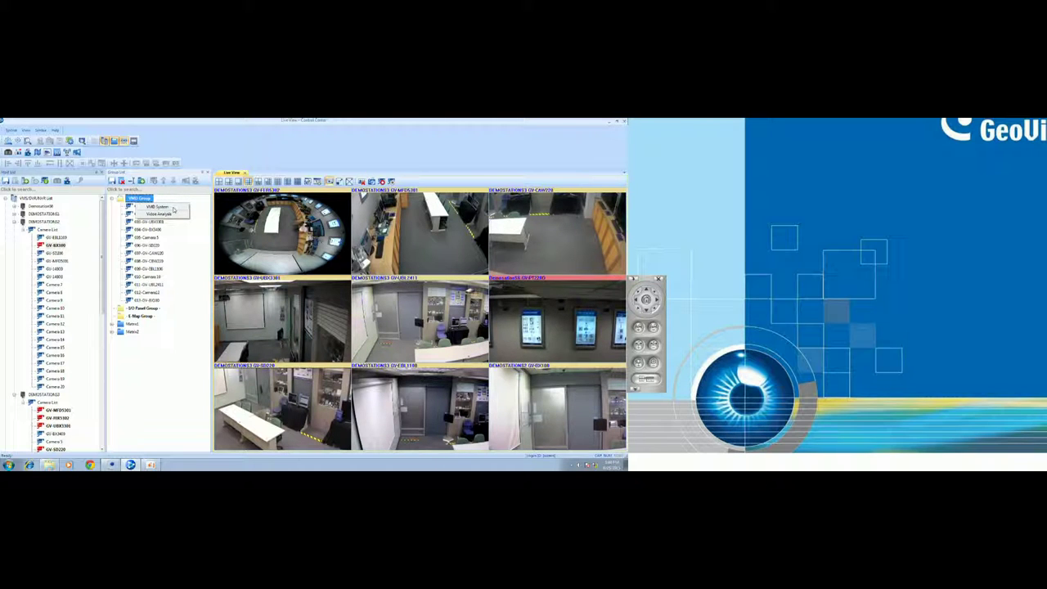
left_click(173, 209)
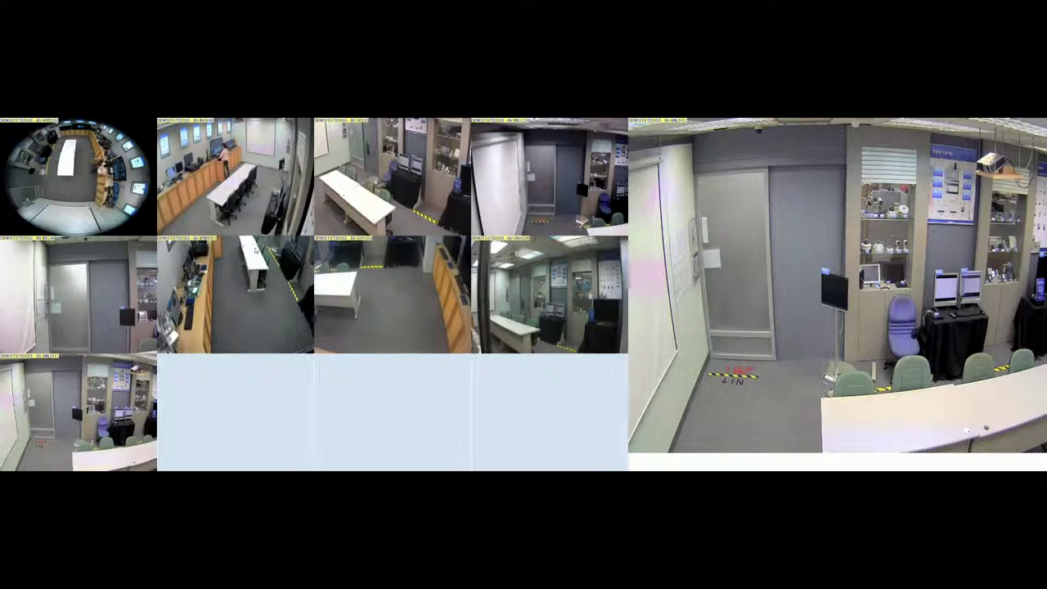
- Switch the viewer grid to the 6 Channel layout, then to a larger channel layout
mouse_move(485, 153)
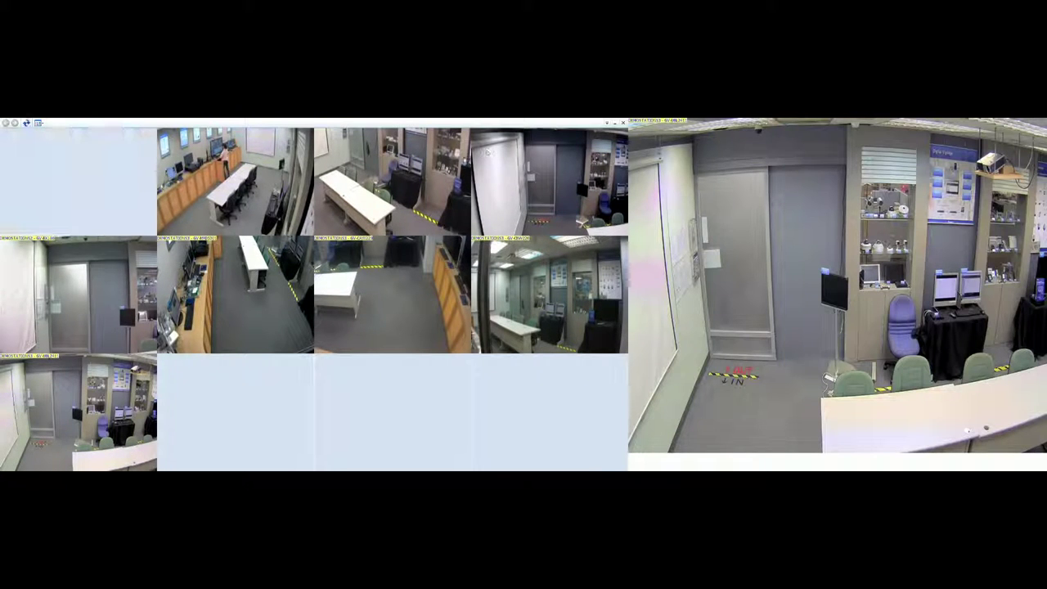
left_click(41, 122)
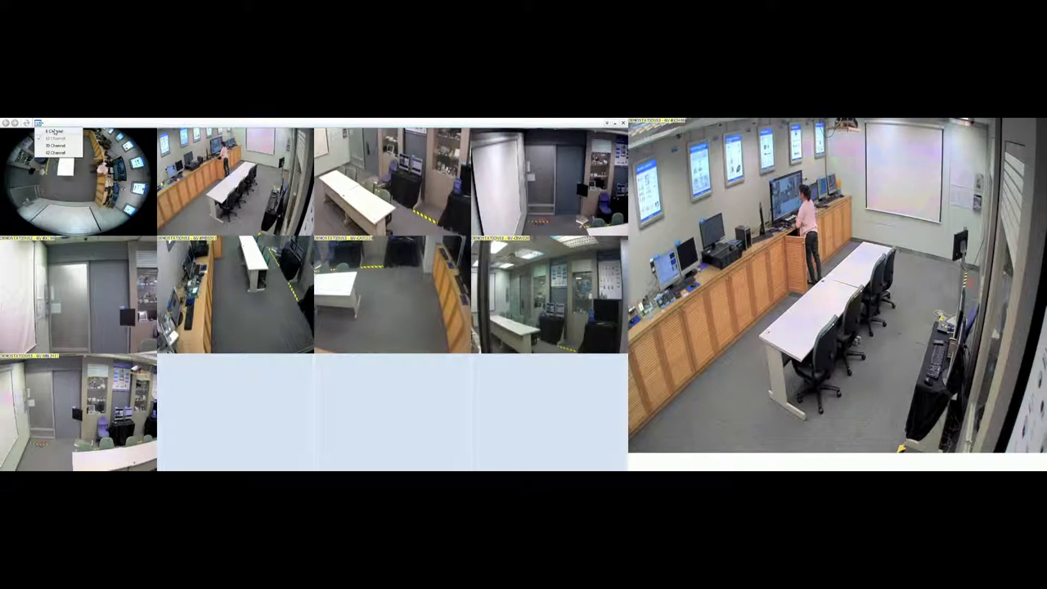
left_click(53, 131)
left_click(38, 123)
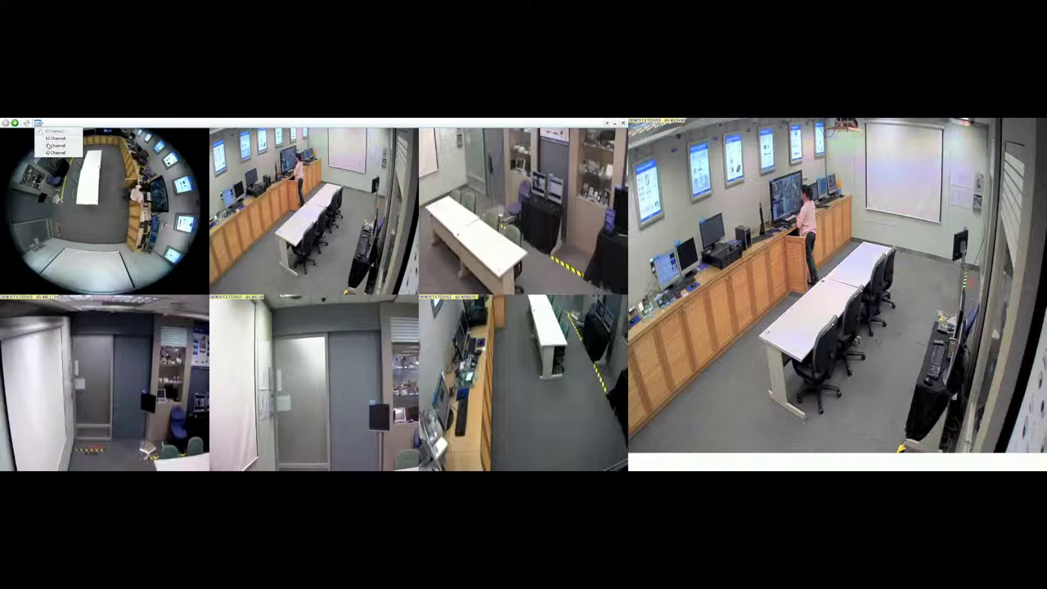
left_click(51, 142)
right_click(560, 129)
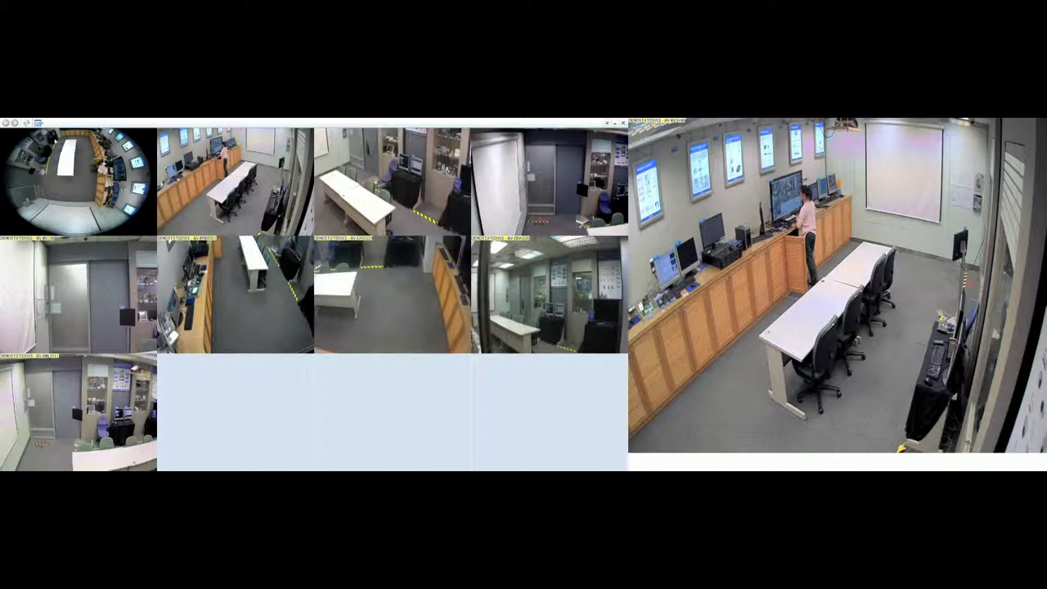
- Set the Pop-up Viewer to show event pop-ups on Monitor 2
left_click(576, 148)
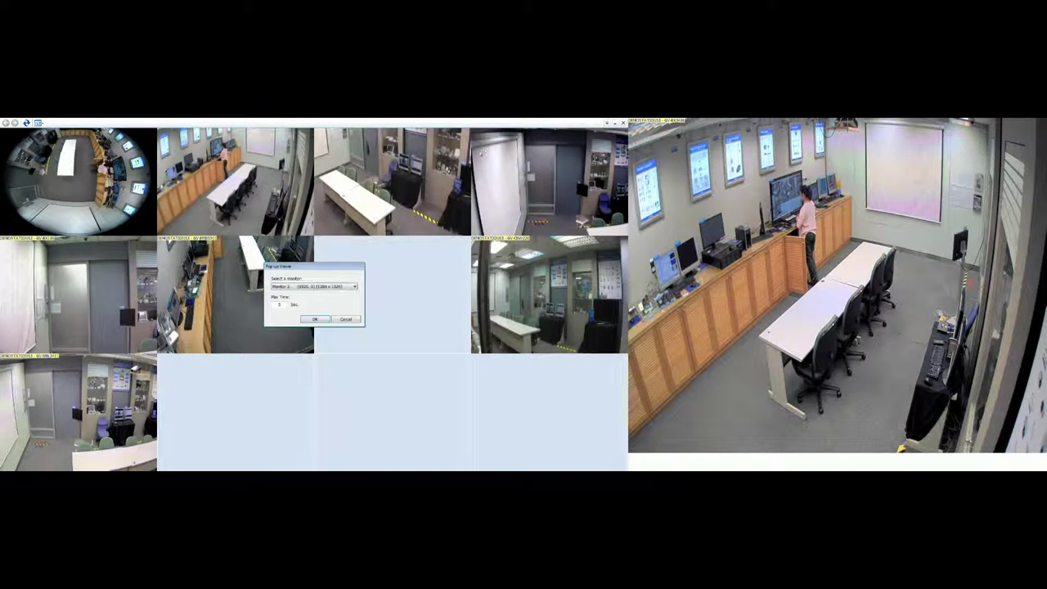
left_click(333, 286)
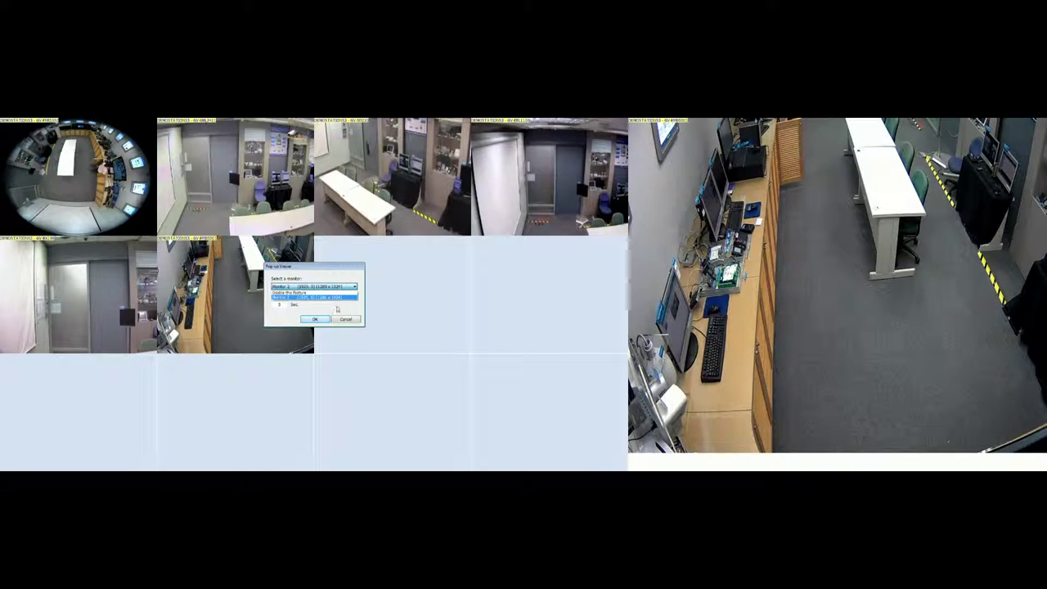
left_click(336, 308)
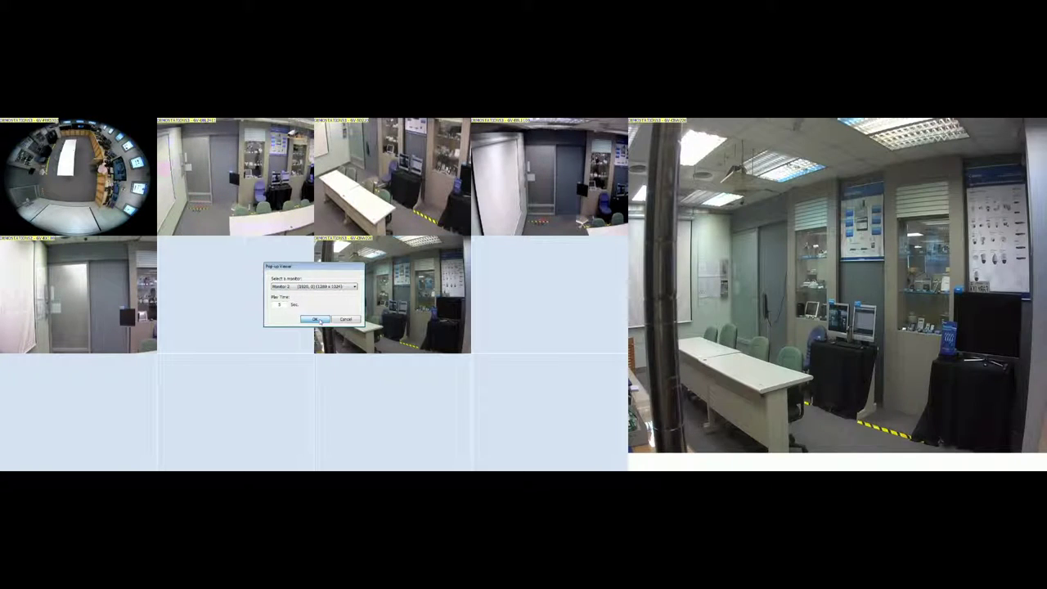
left_click(318, 320)
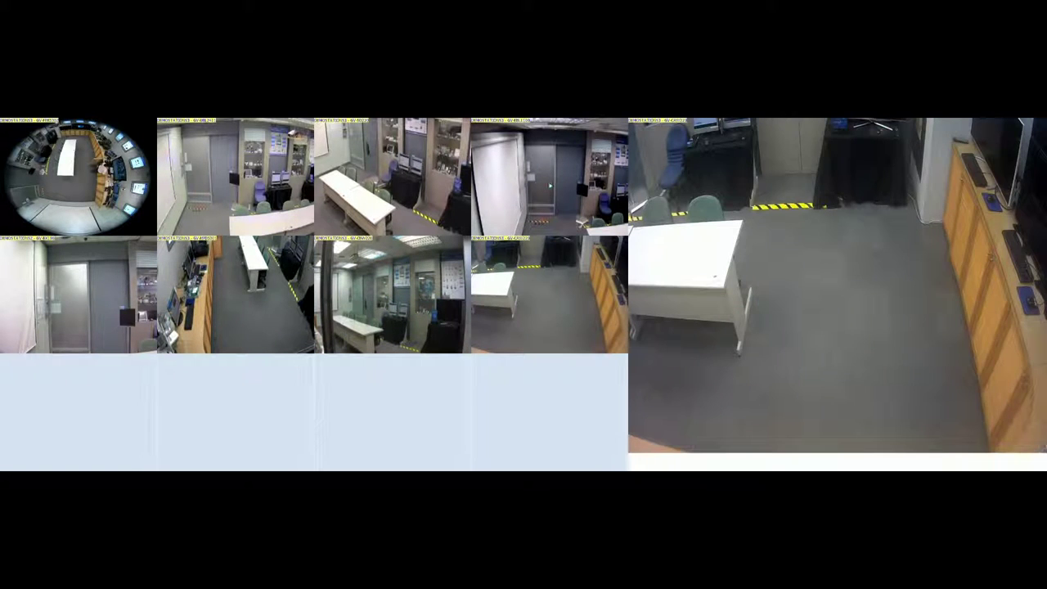
- Edit the critical internal temperature in System Configure and confirm the settings
left_click(606, 123)
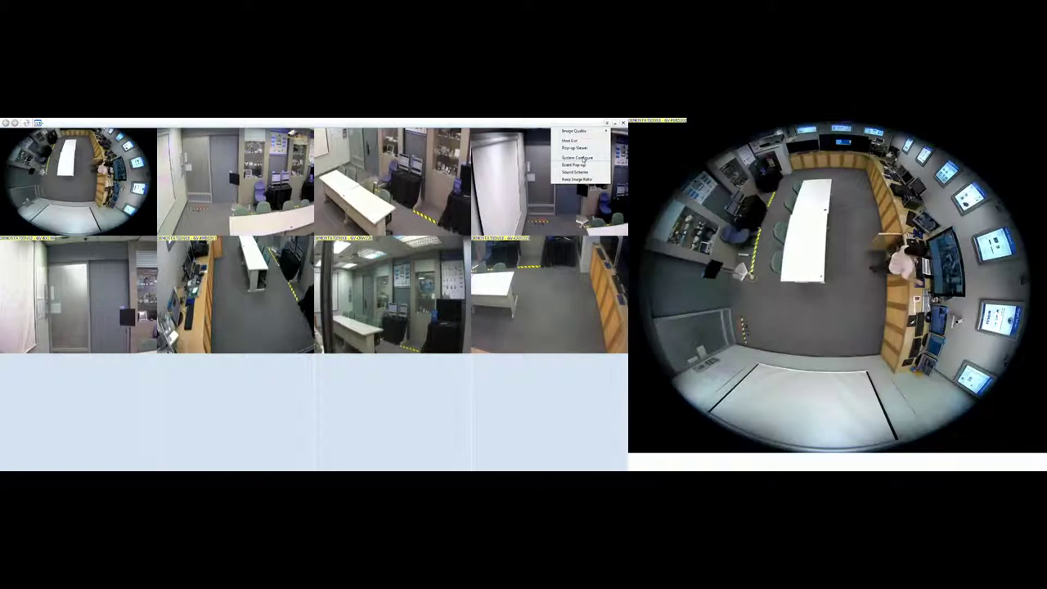
left_click(578, 157)
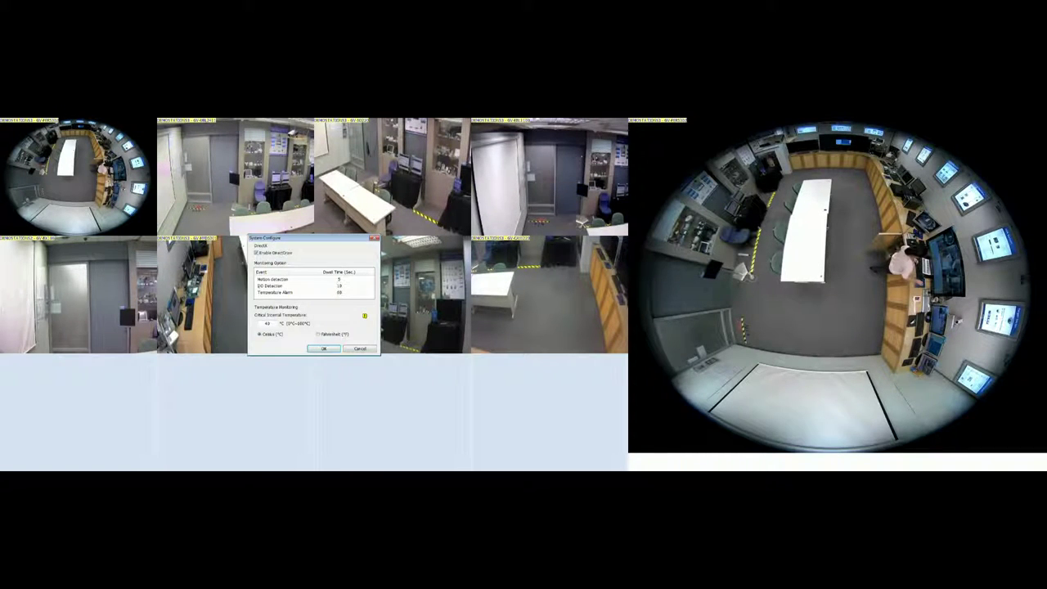
left_click(266, 323)
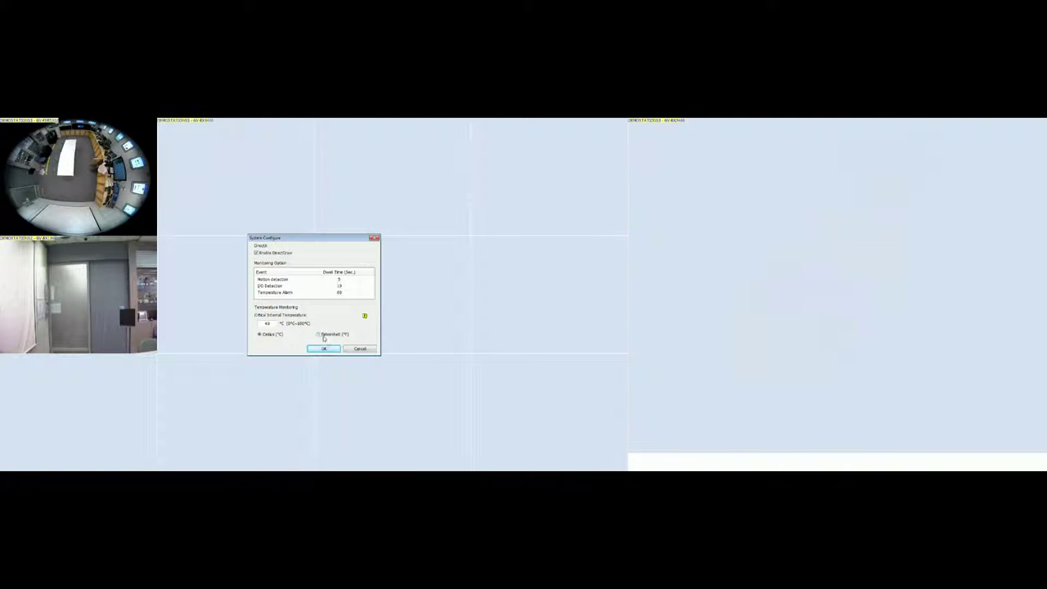
left_click(325, 348)
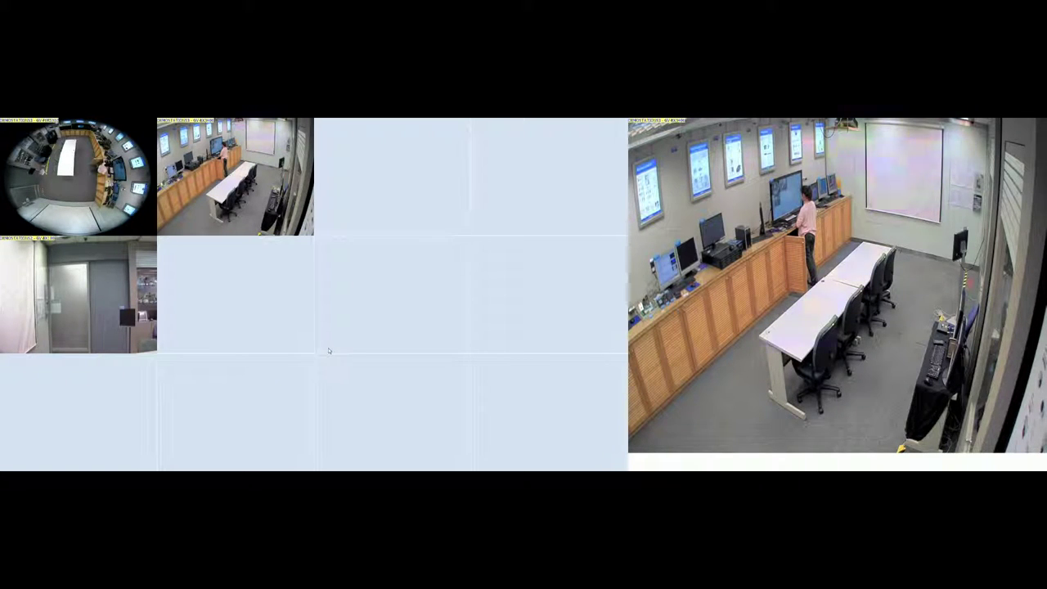
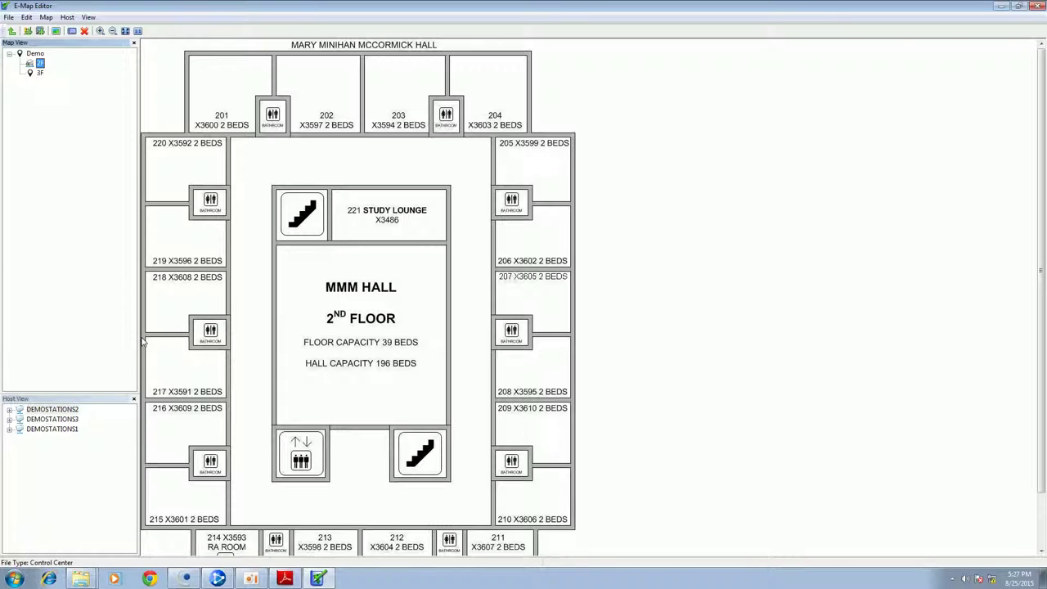
- Expand DEMOSTATIONS2 in Host View to list its cameras
left_click(9, 418)
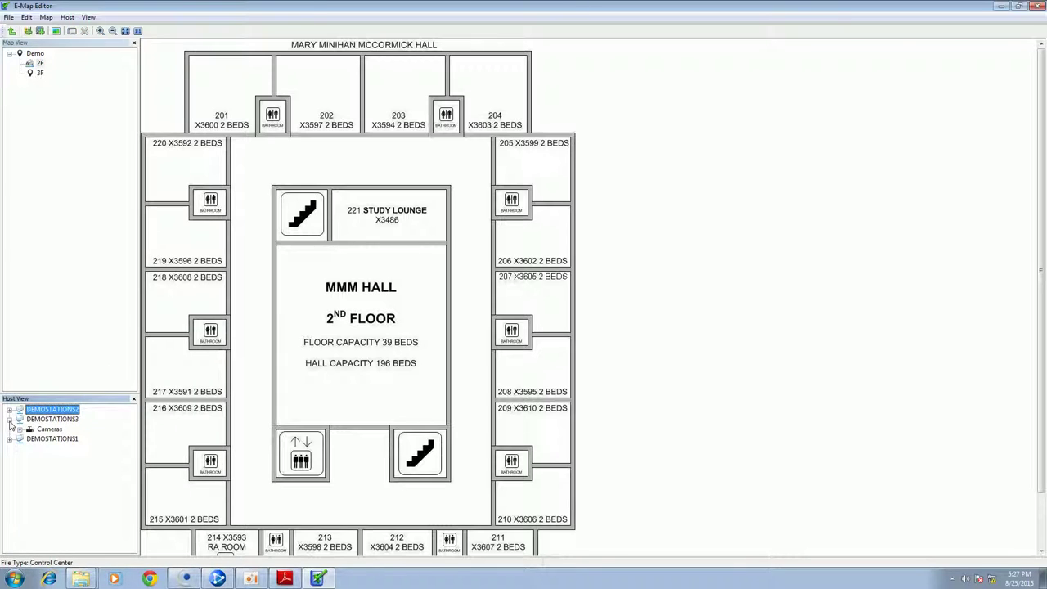
left_click(9, 409)
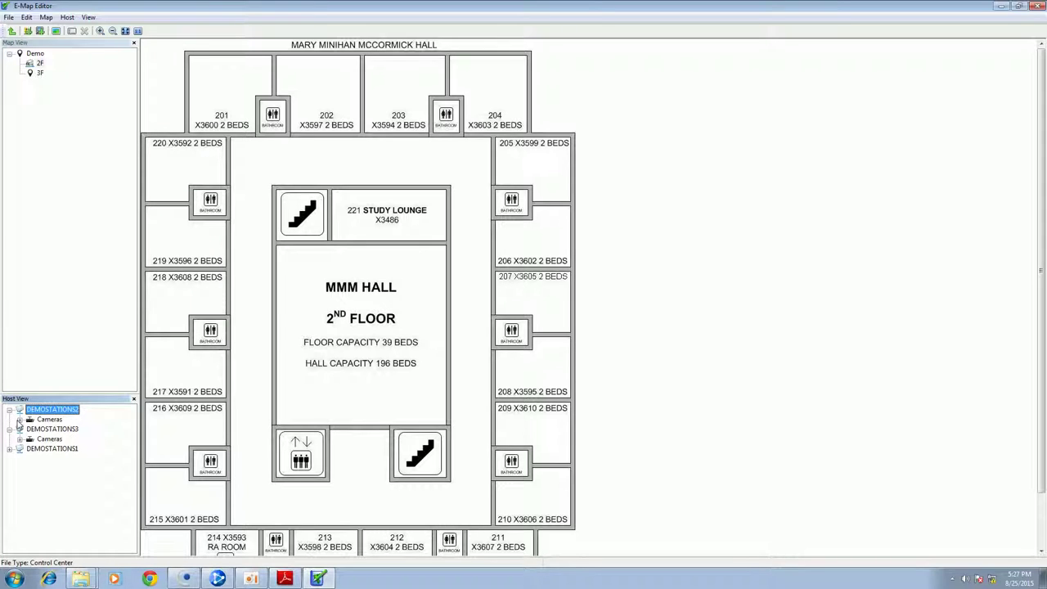
left_click(19, 419)
left_click(131, 409)
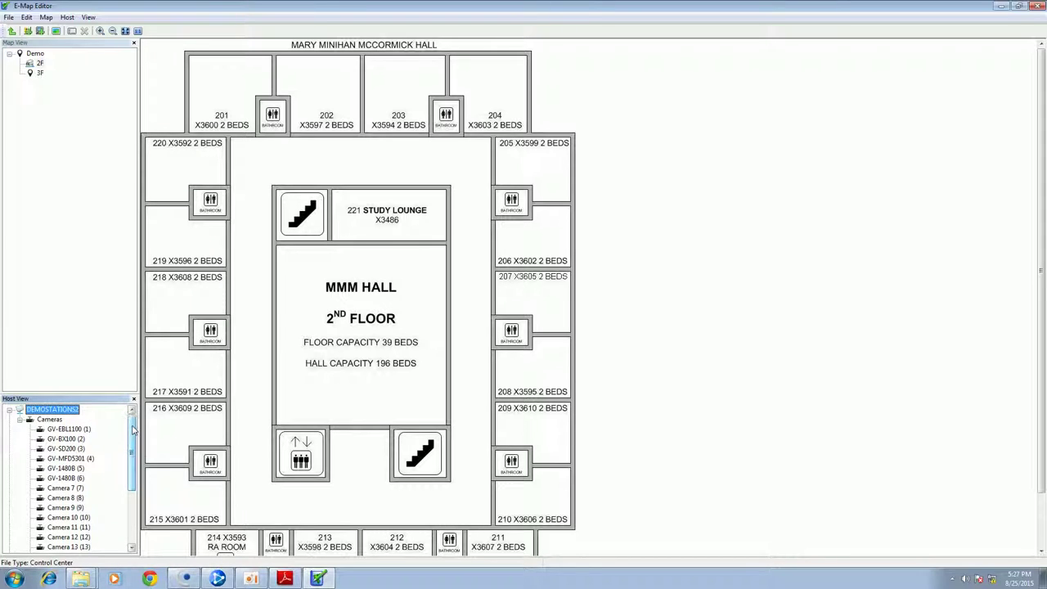
- Drop GV-BX100, GV-MFD5301 and GV-SD200 onto the 2F corridors, then show the 3F map
left_click_drag(74, 439, 247, 155)
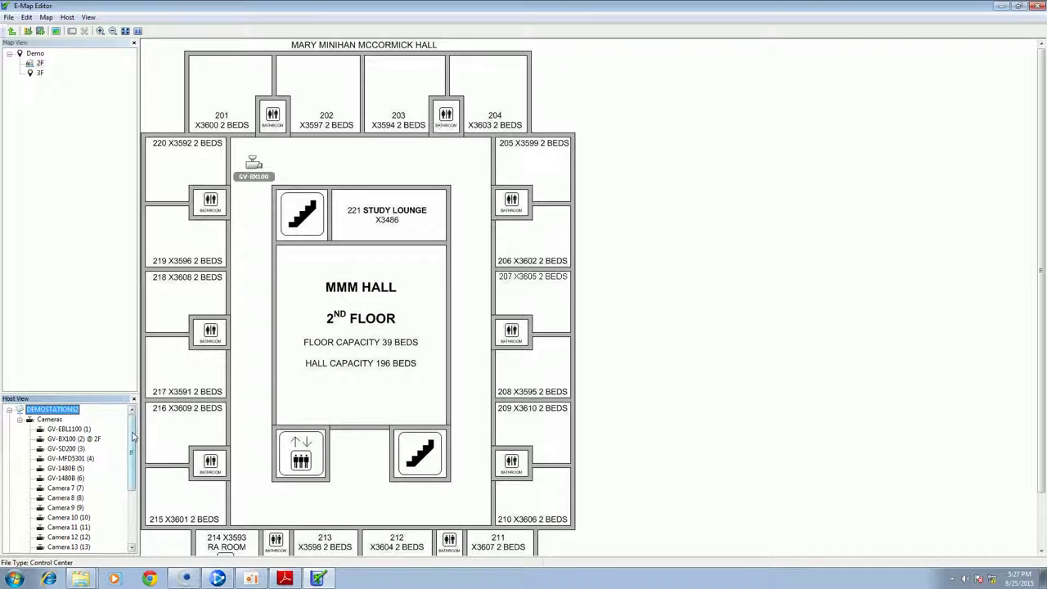
left_click_drag(81, 460, 470, 169)
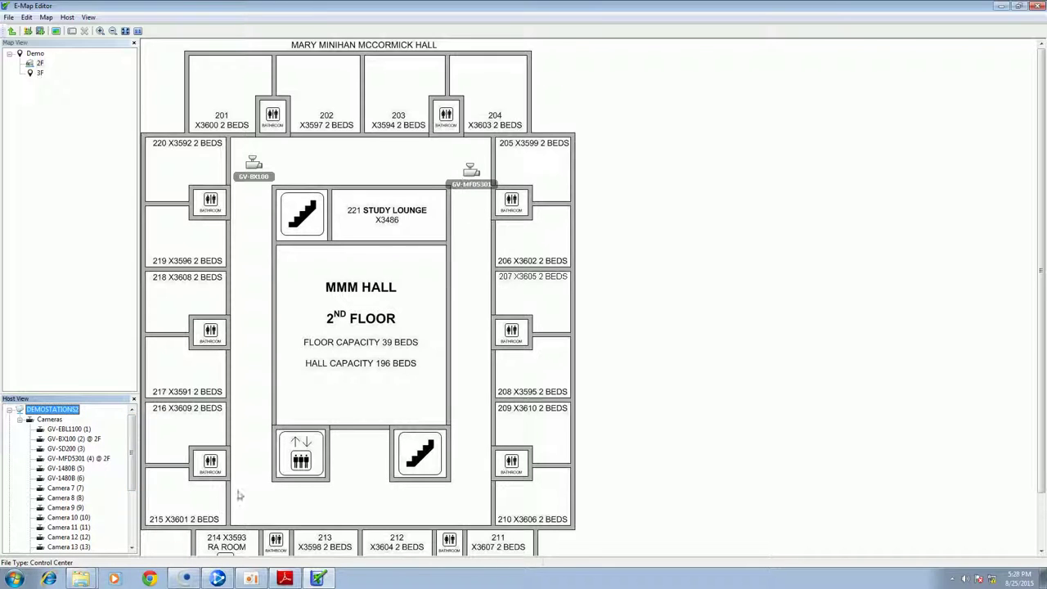
left_click_drag(65, 449, 247, 315)
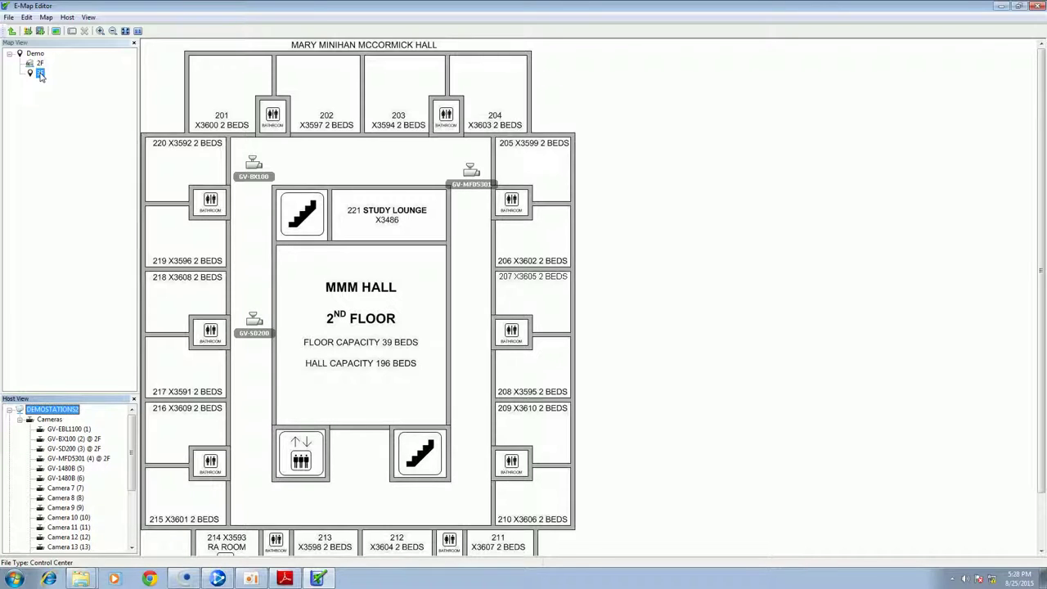
left_click(39, 73)
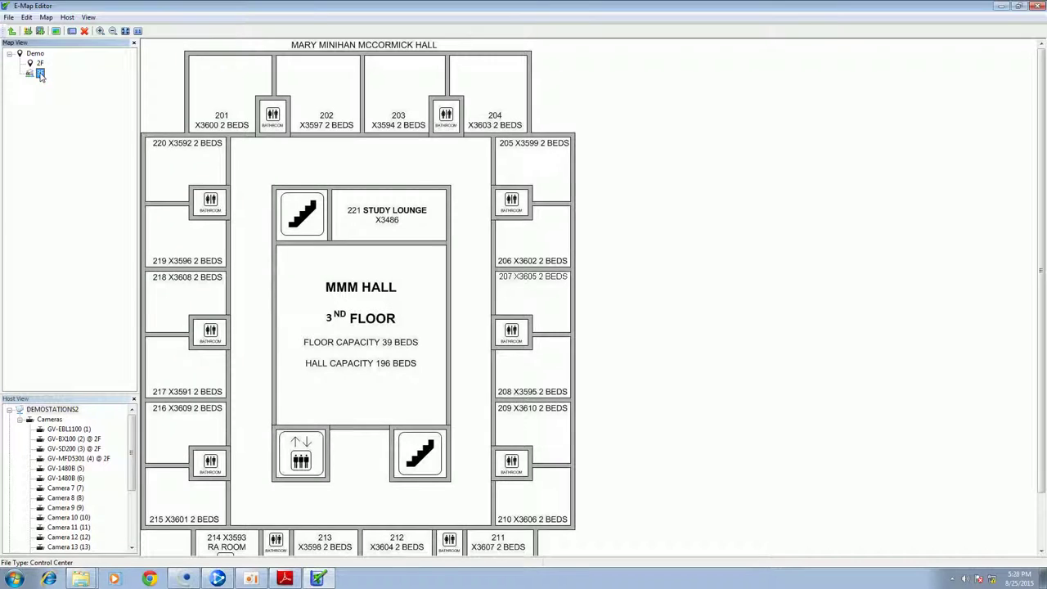
- Place GV-UBX3301 and GV-EBL1100 from DEMOSTATIONS3 in the 3F plan's top corridors
left_click(9, 409)
left_click(19, 429)
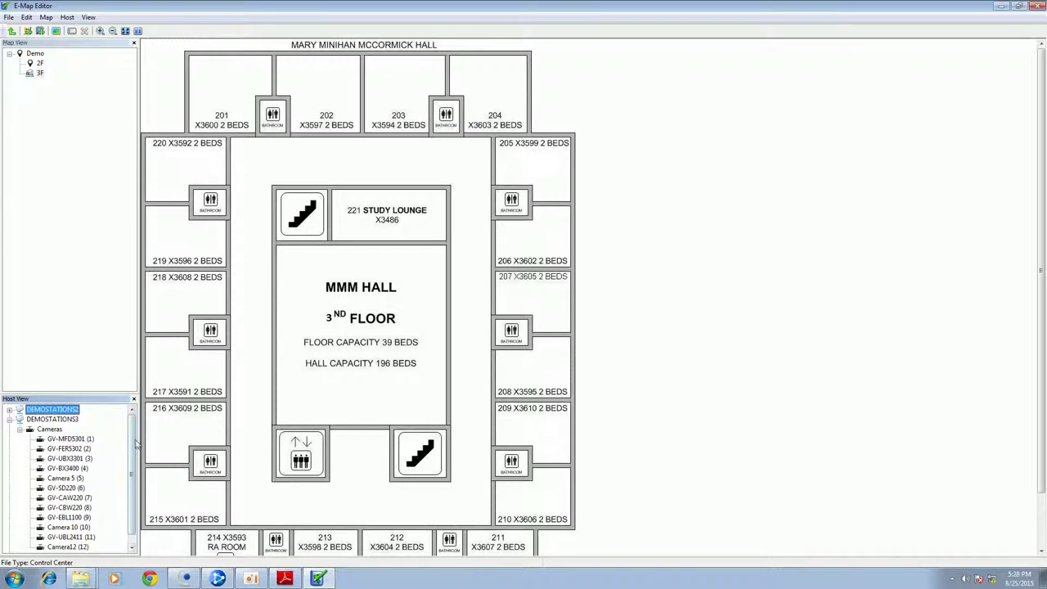
left_click_drag(79, 458, 260, 175)
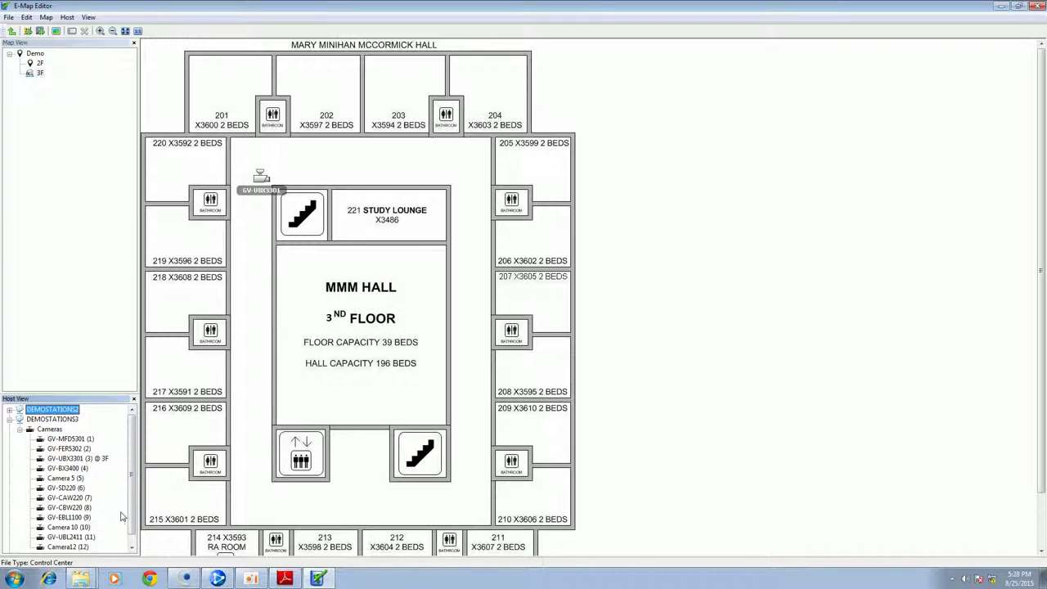
scroll(133, 516, "down", 1)
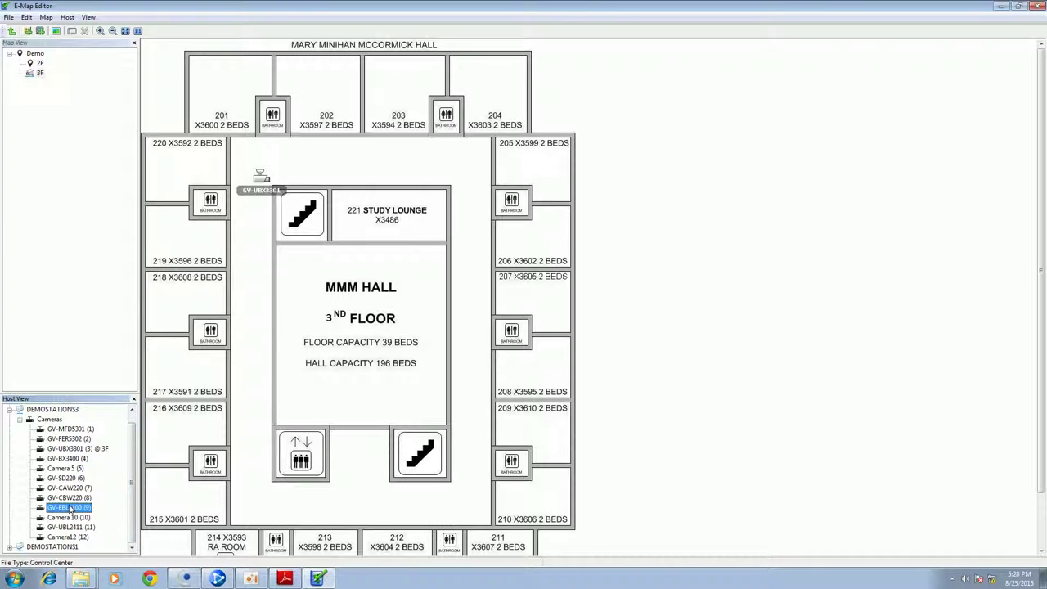
left_click_drag(360, 307, 457, 176)
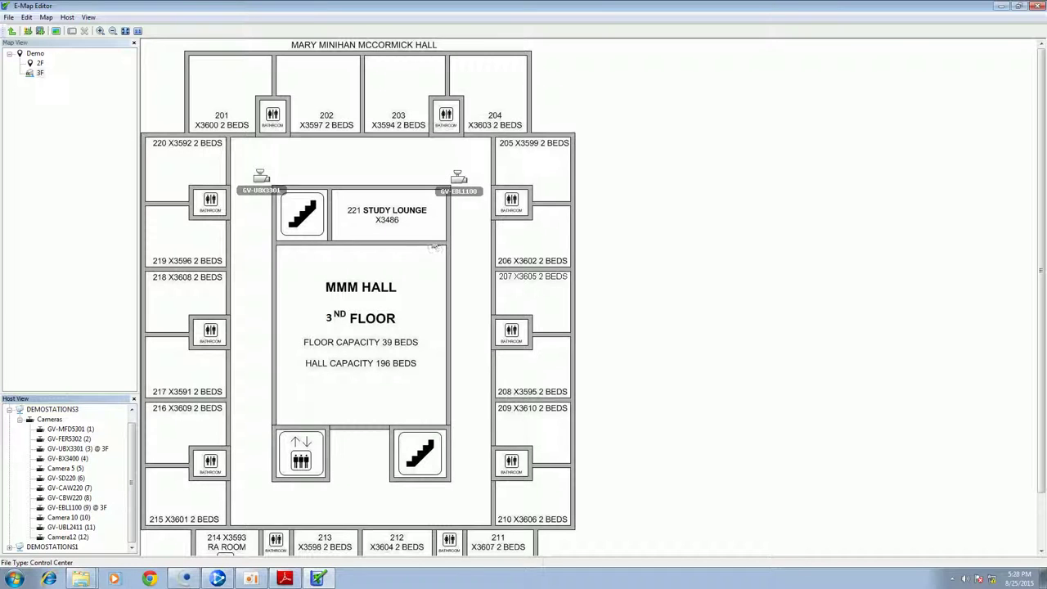
- Save the maps to Control Center via File > Save and close E-Map Editor
left_click(33, 168)
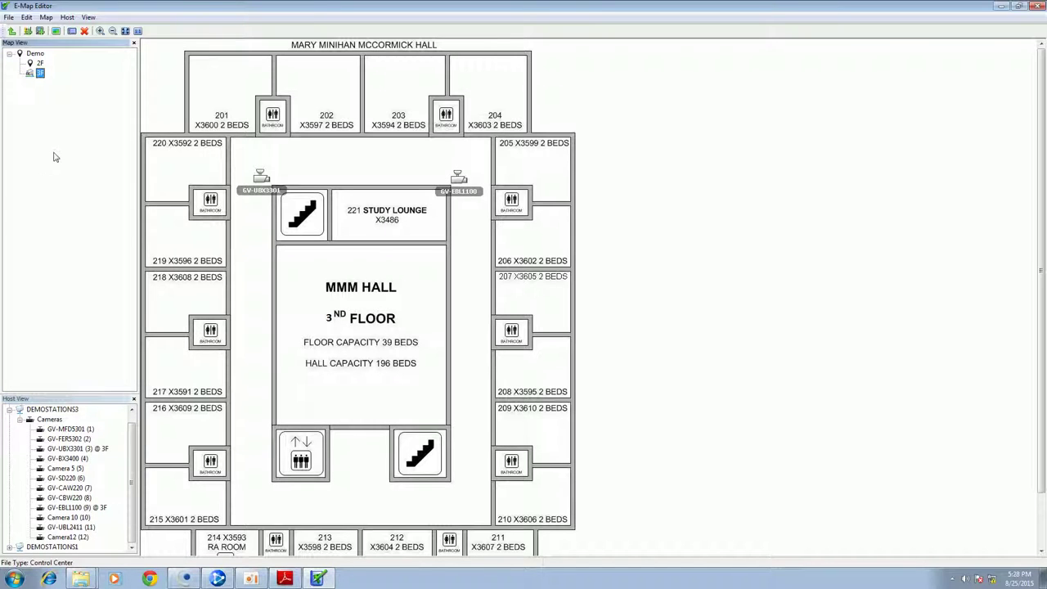
left_click(9, 18)
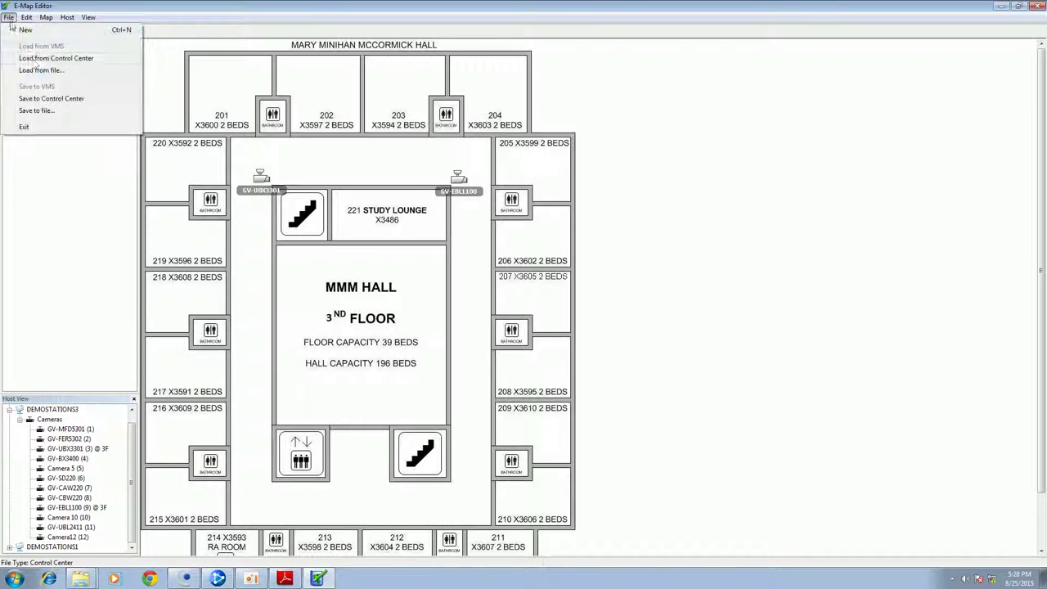
left_click(63, 99)
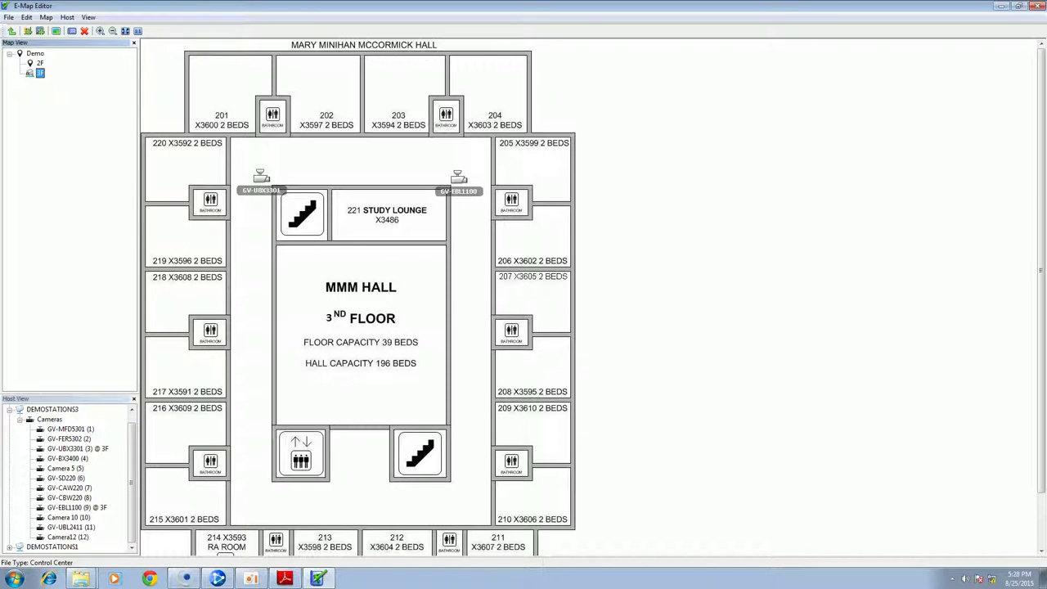
left_click(1038, 5)
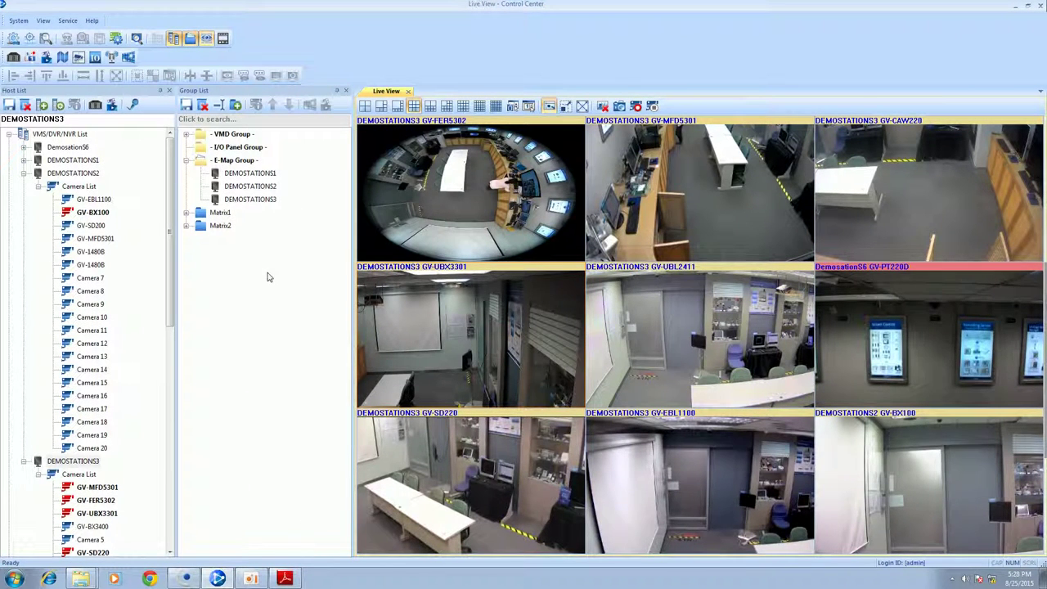
- Open Remote E-Map for E-Map Group to show the Demo building photo with 2F and 3F markers
left_click(226, 161)
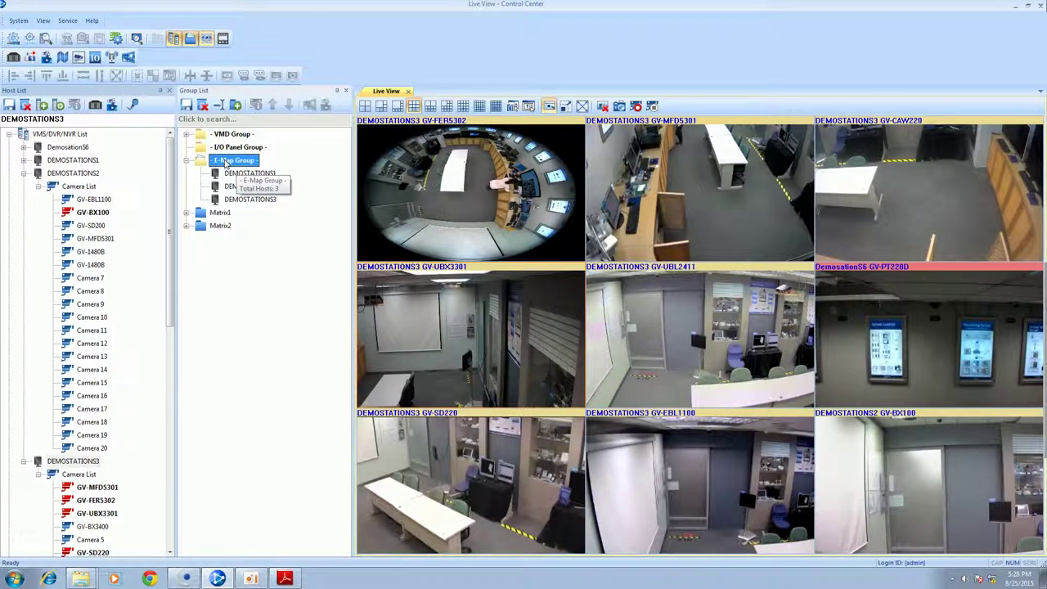
right_click(228, 162)
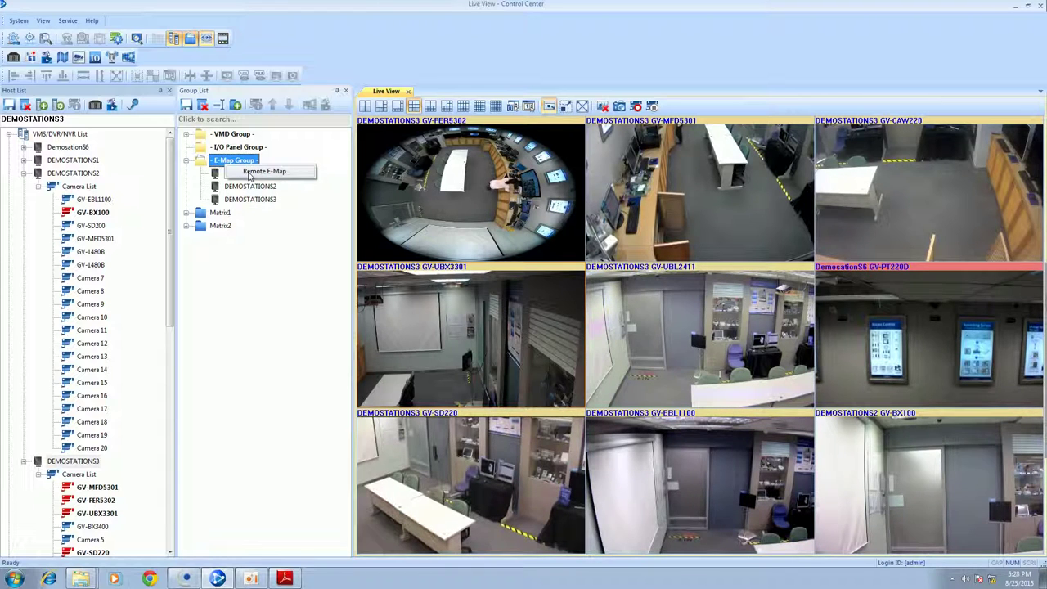
left_click(250, 173)
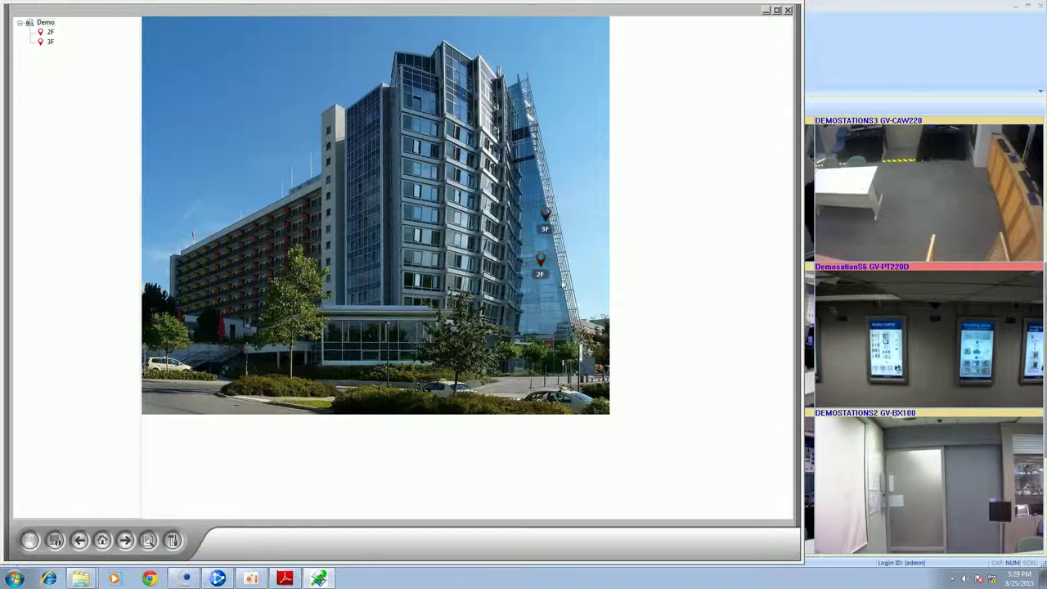
- Open the 2F floor plan and show live video from GV-BX100 and GV-MFD5301
left_click(545, 270)
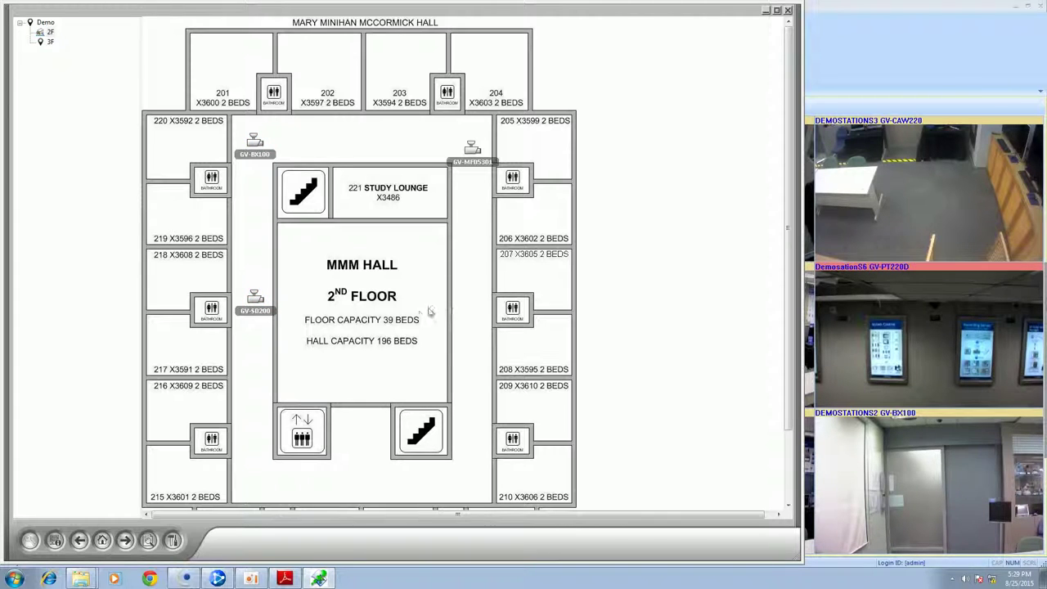
left_click(255, 153)
left_click(466, 152)
- Open GV-SD200's viewer, pan it right with the PTZ panel, then return to the Demo overview
mouse_move(255, 310)
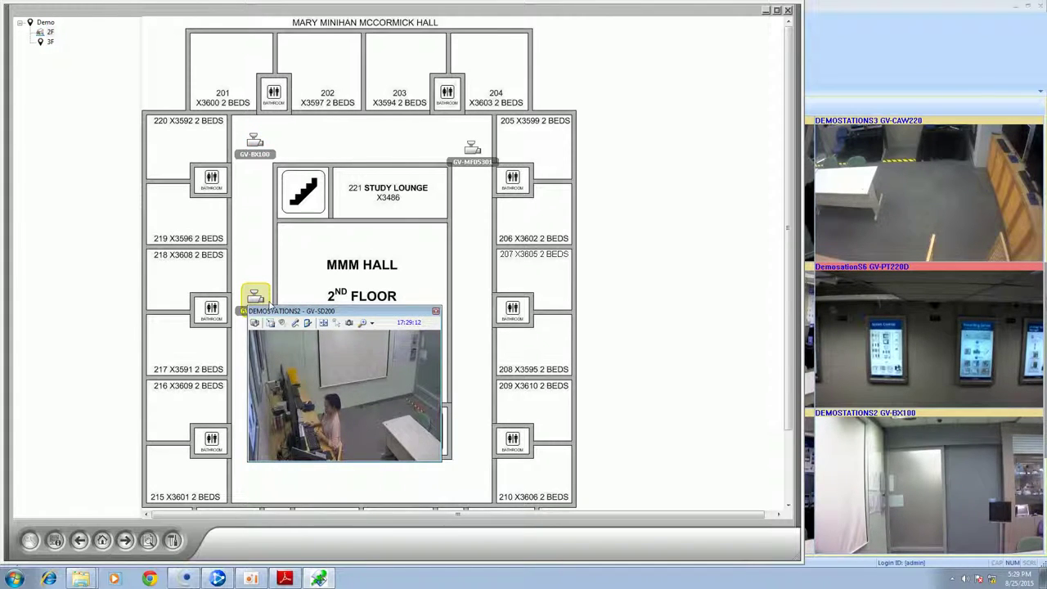
double_click(260, 315)
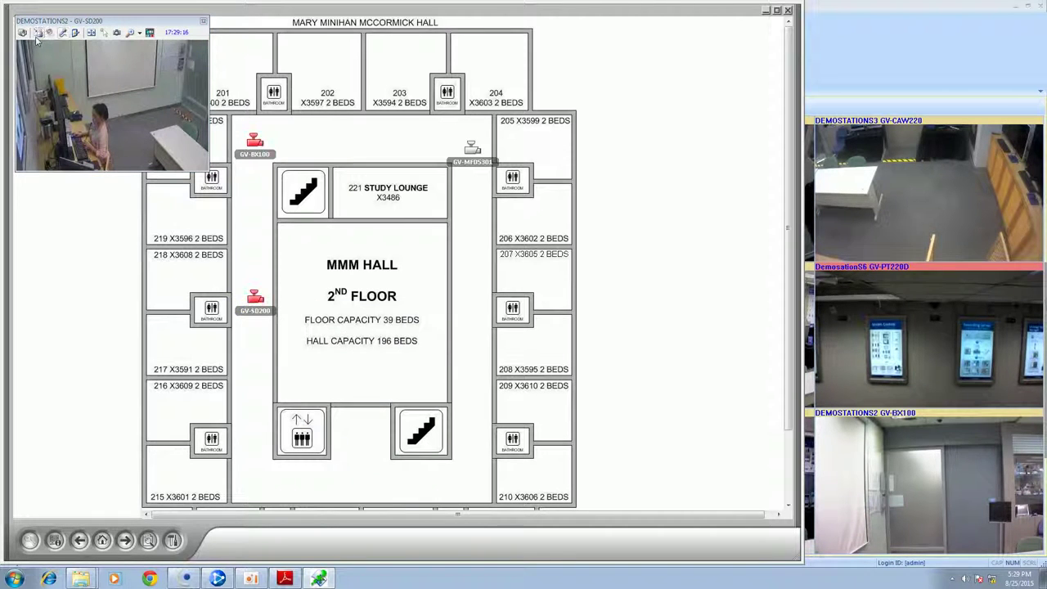
left_click(91, 33)
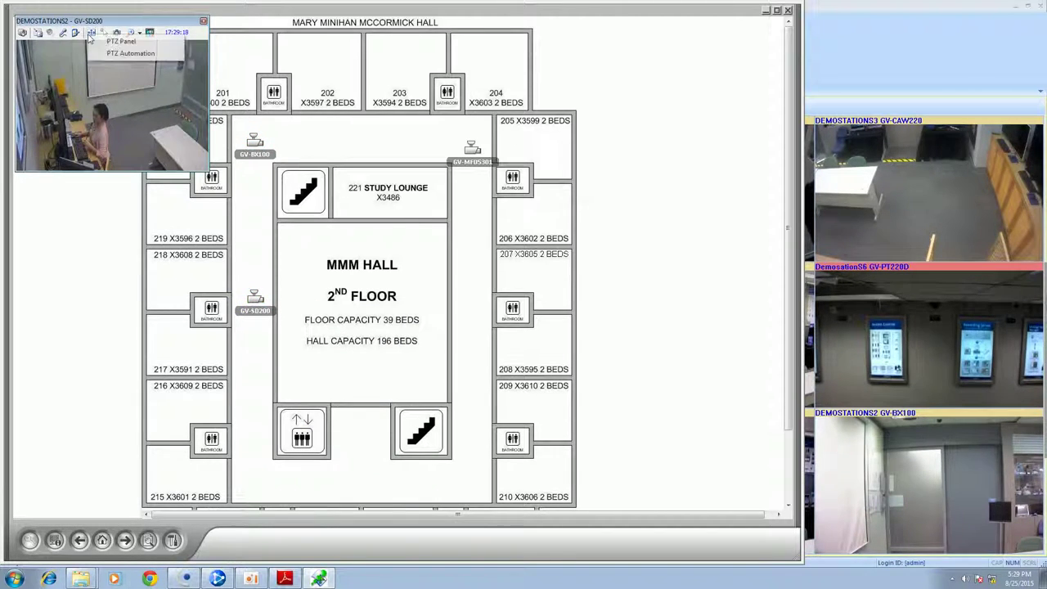
left_click(121, 40)
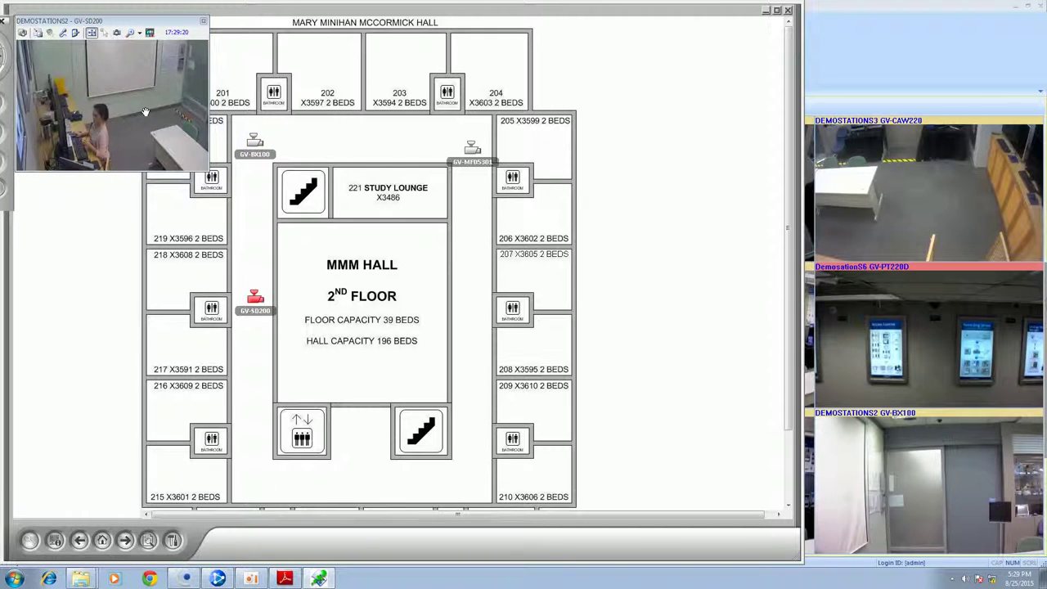
left_click_drag(82, 20, 199, 100)
left_click(118, 136)
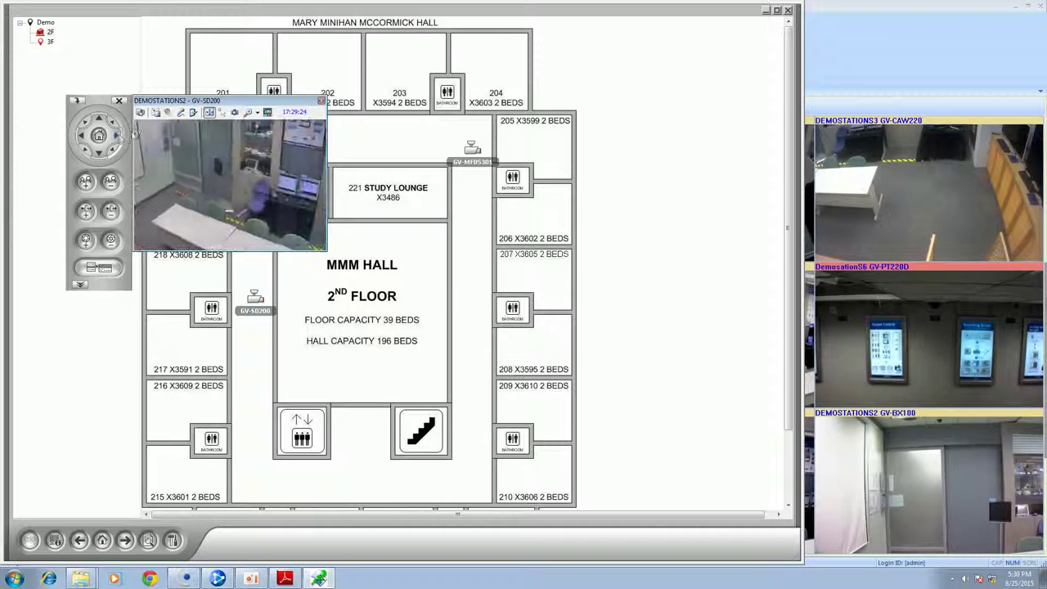
left_click(119, 101)
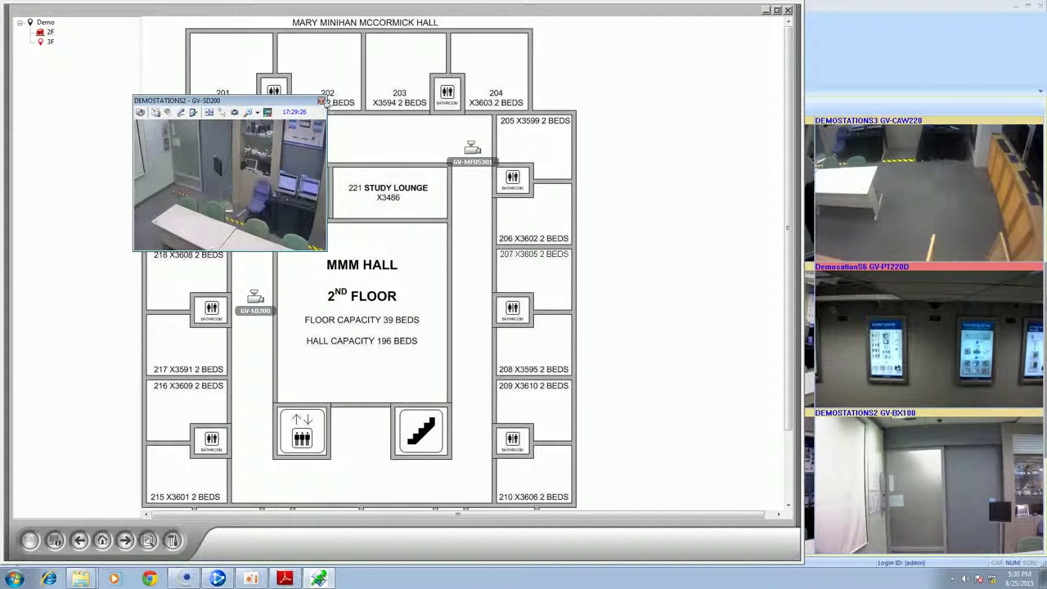
left_click(321, 101)
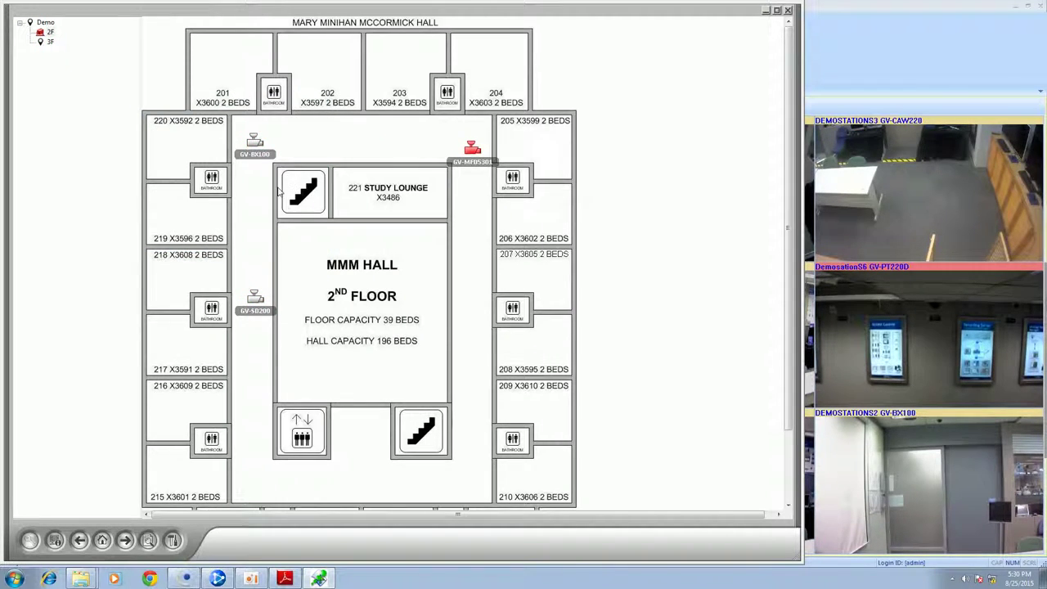
left_click(48, 27)
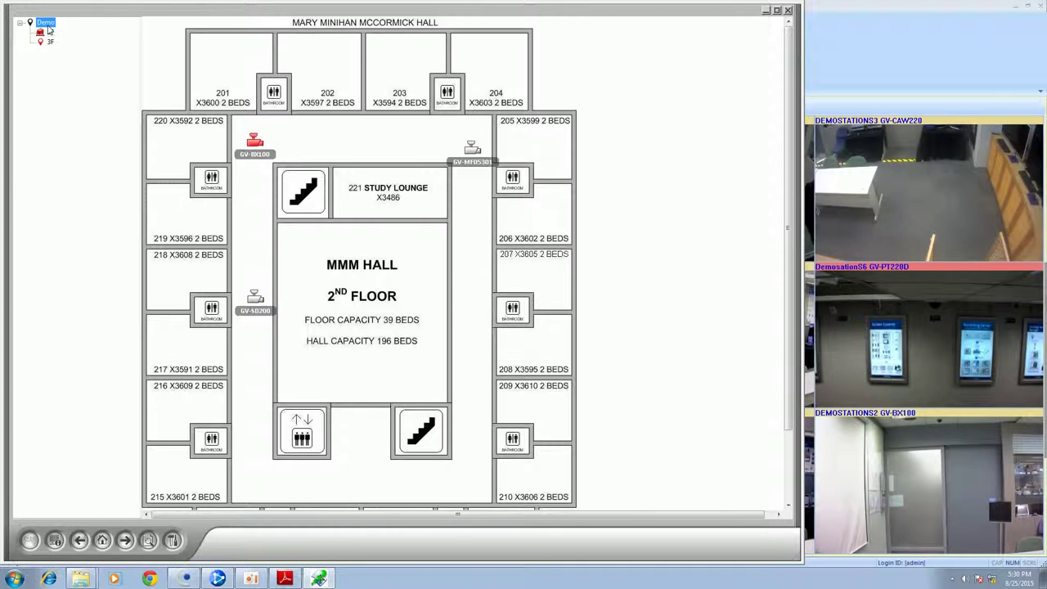
double_click(49, 31)
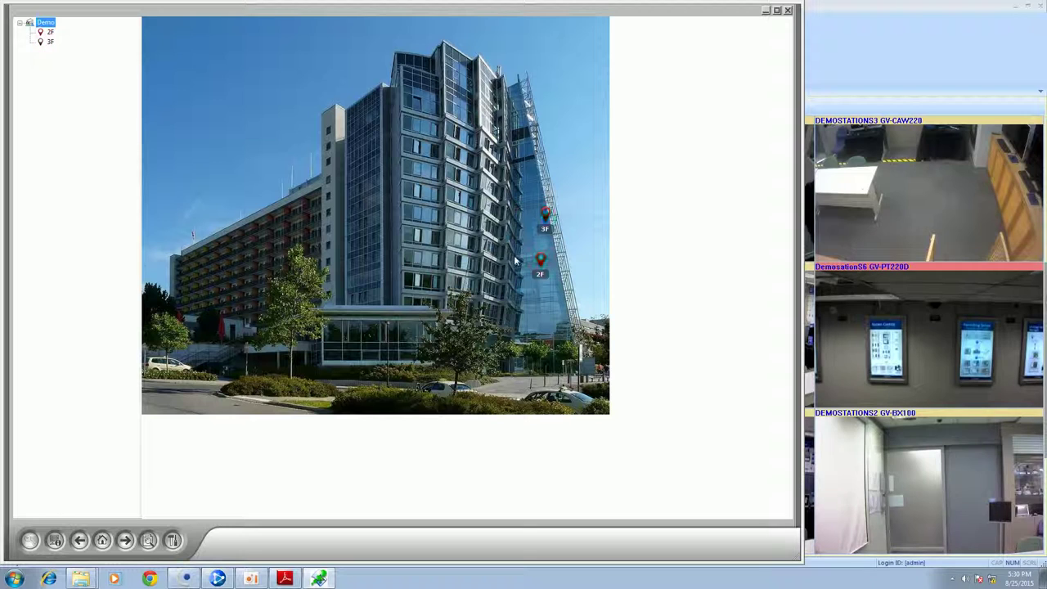
- Open the 3F floor plan from its marker on the building photo
double_click(544, 219)
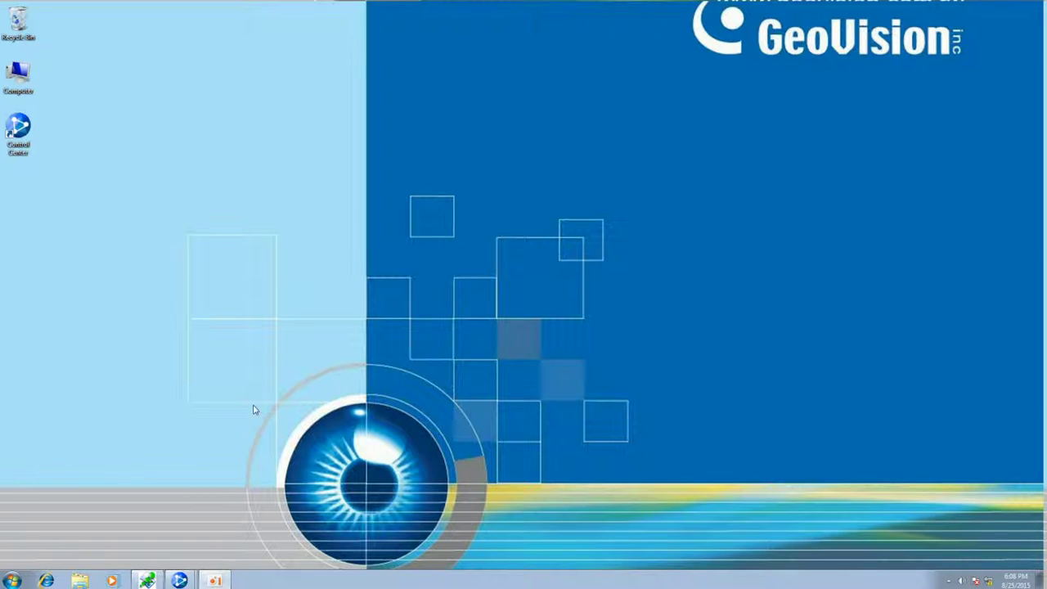
- Review the nine-monitor list in VideoWall Server's Configure dialog and accept it
left_click(948, 581)
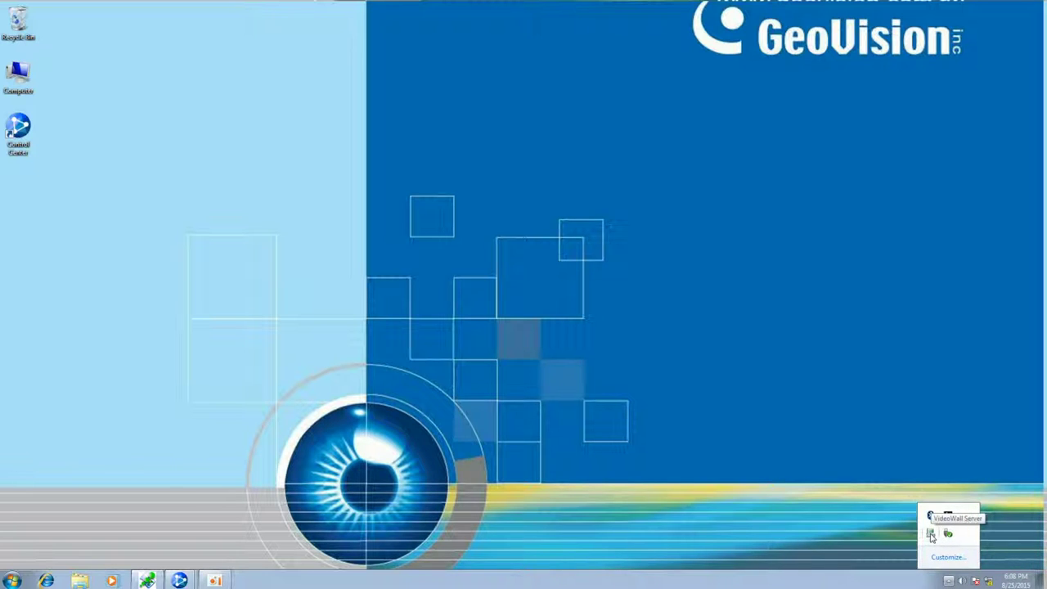
right_click(930, 534)
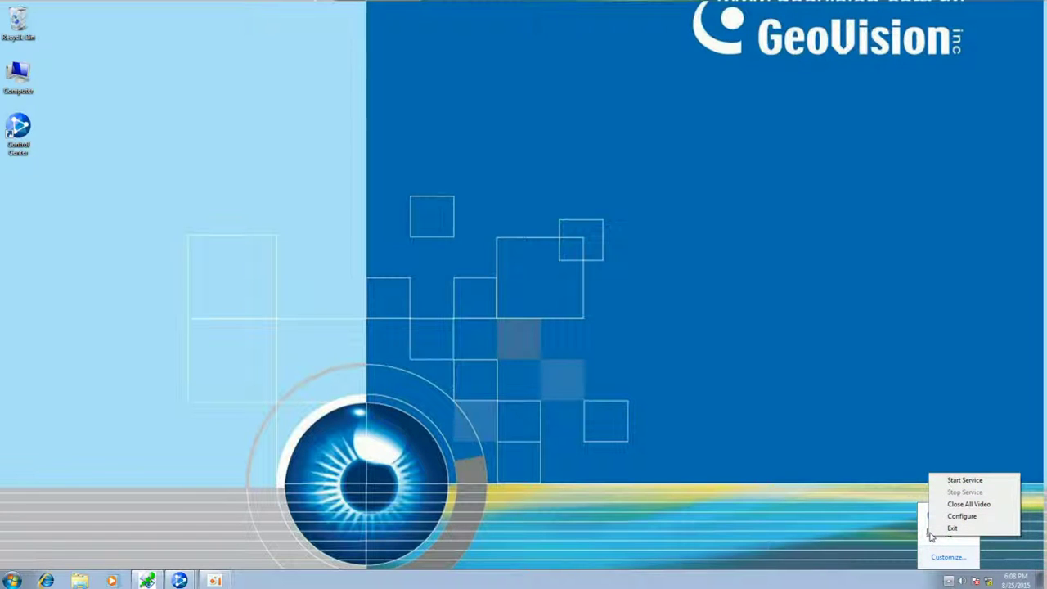
left_click(962, 516)
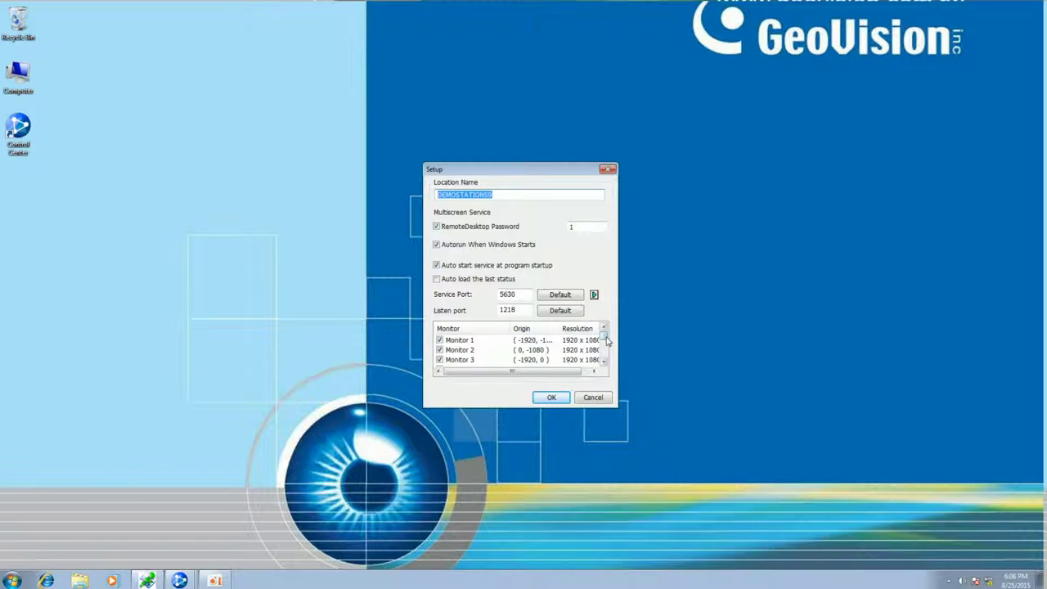
scroll(606, 337, "down", 1)
left_click_drag(608, 343, 609, 358)
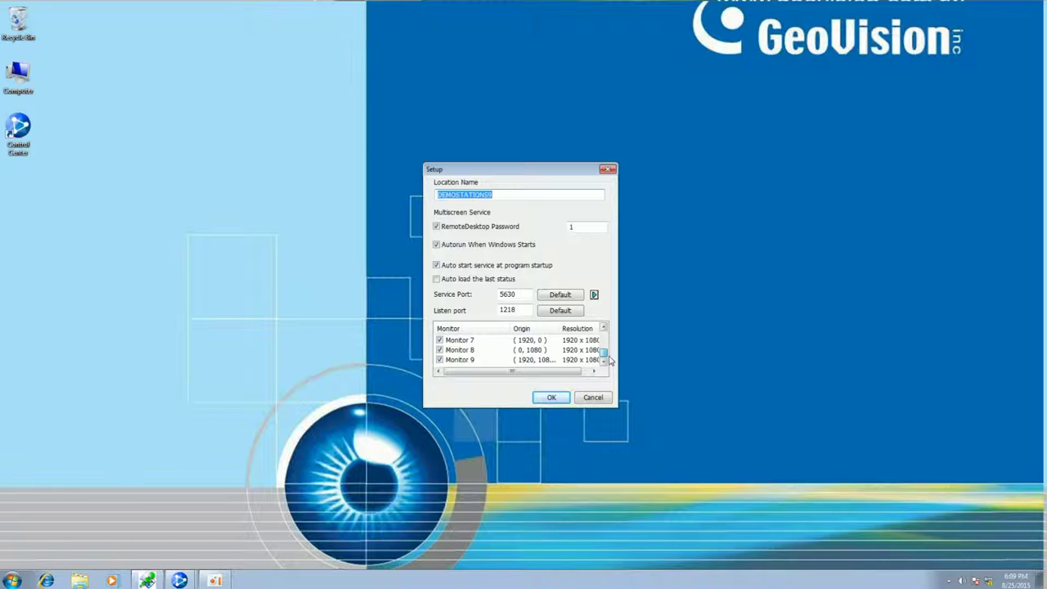
left_click_drag(609, 359, 615, 338)
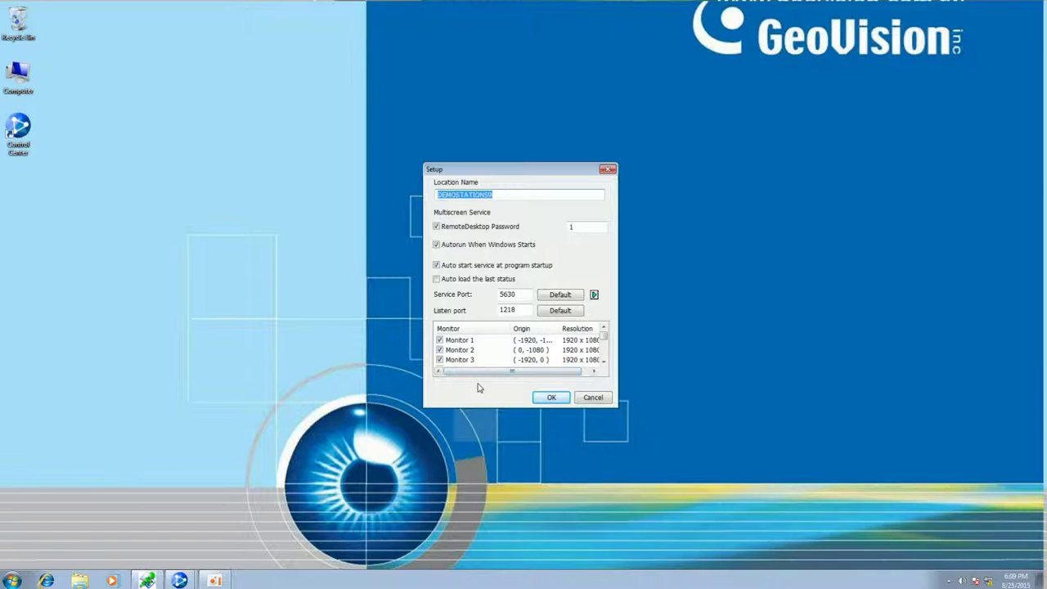
left_click(545, 400)
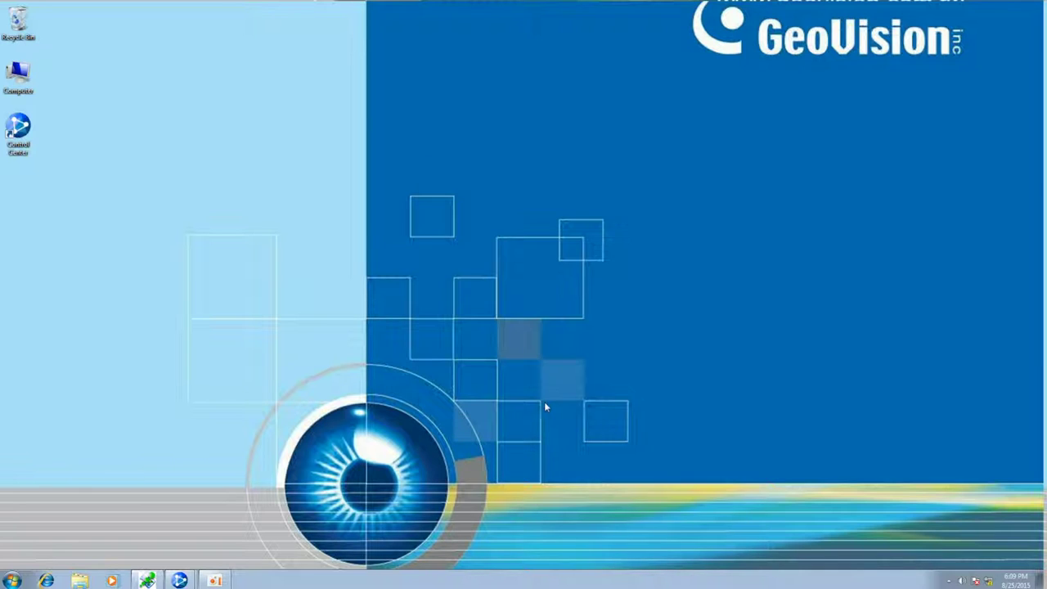
- Start the VideoWall Server service from its tray icon menu
left_click(949, 581)
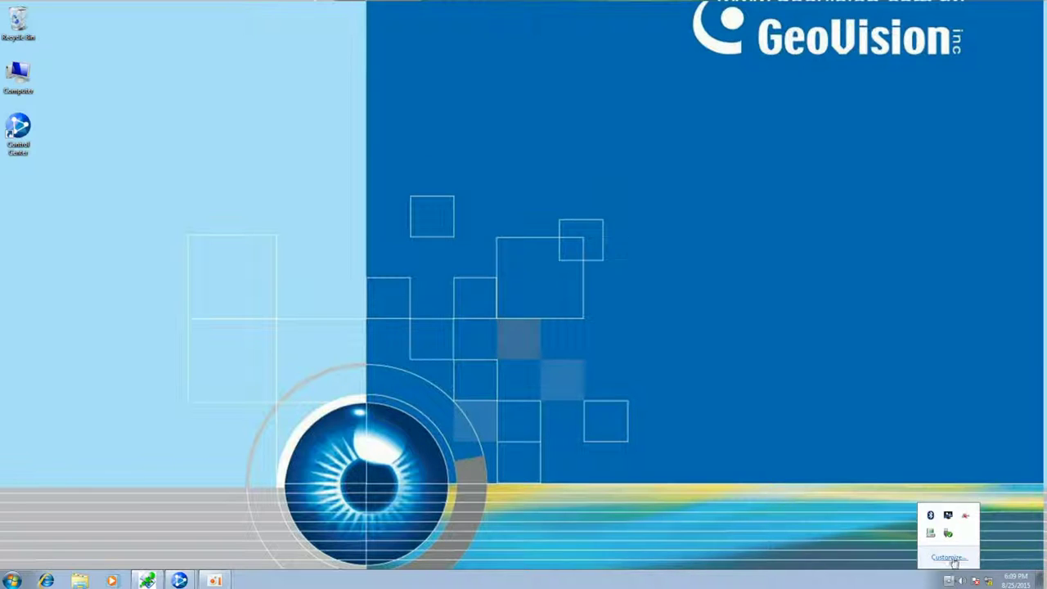
right_click(931, 532)
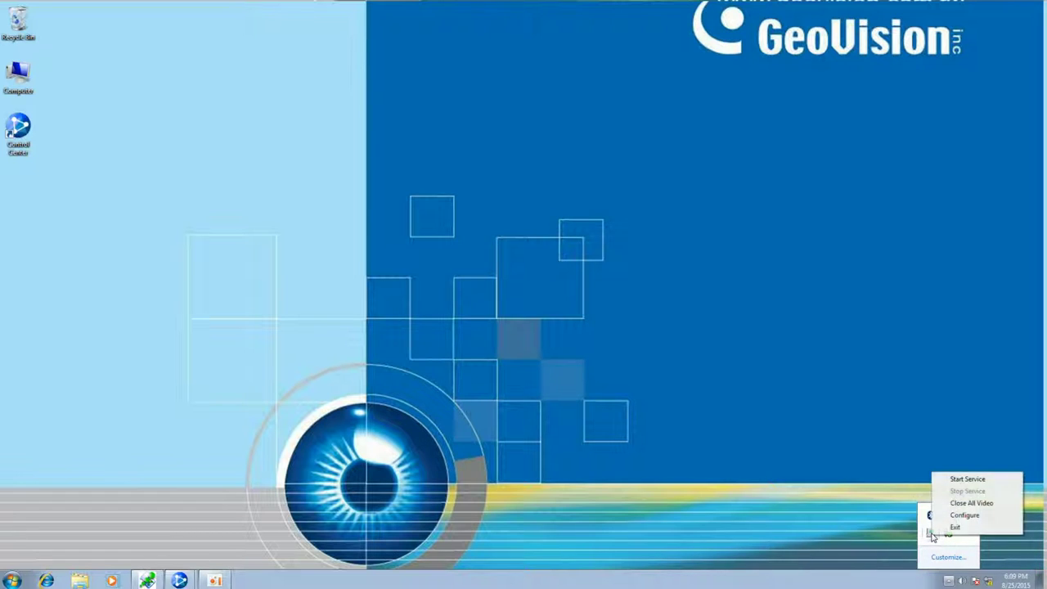
left_click(967, 479)
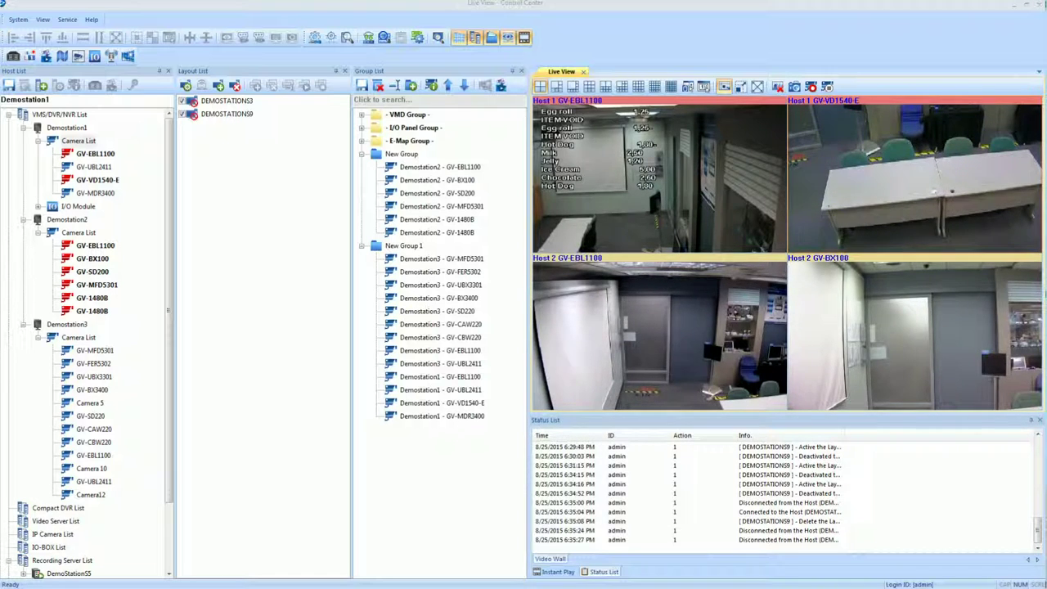
left_click(231, 205)
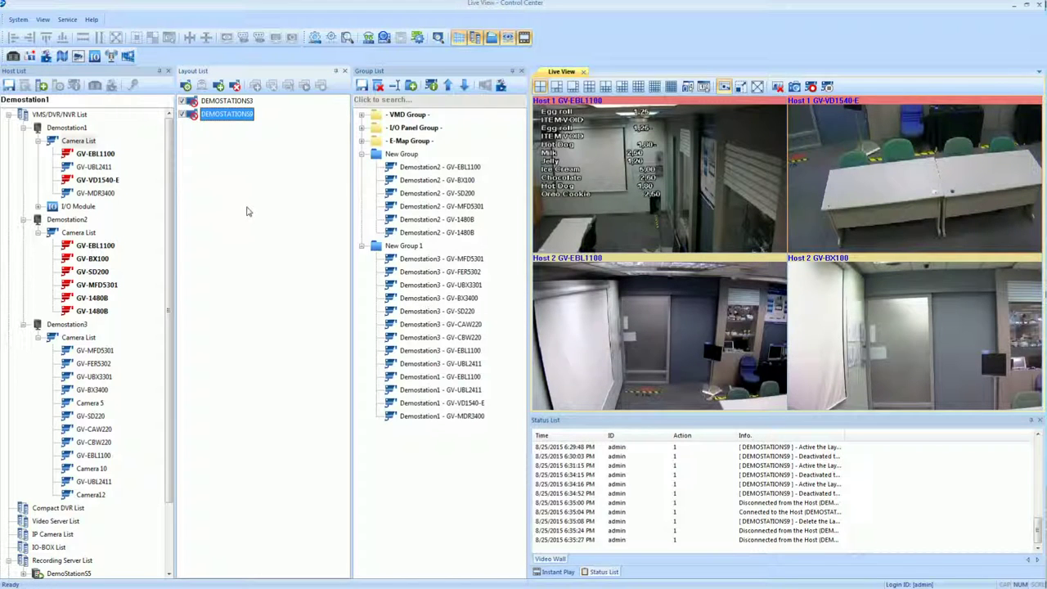
- Dismiss the Connect to Server prompt and connect to DEMOSTATION9 from the Layout List
left_click(218, 85)
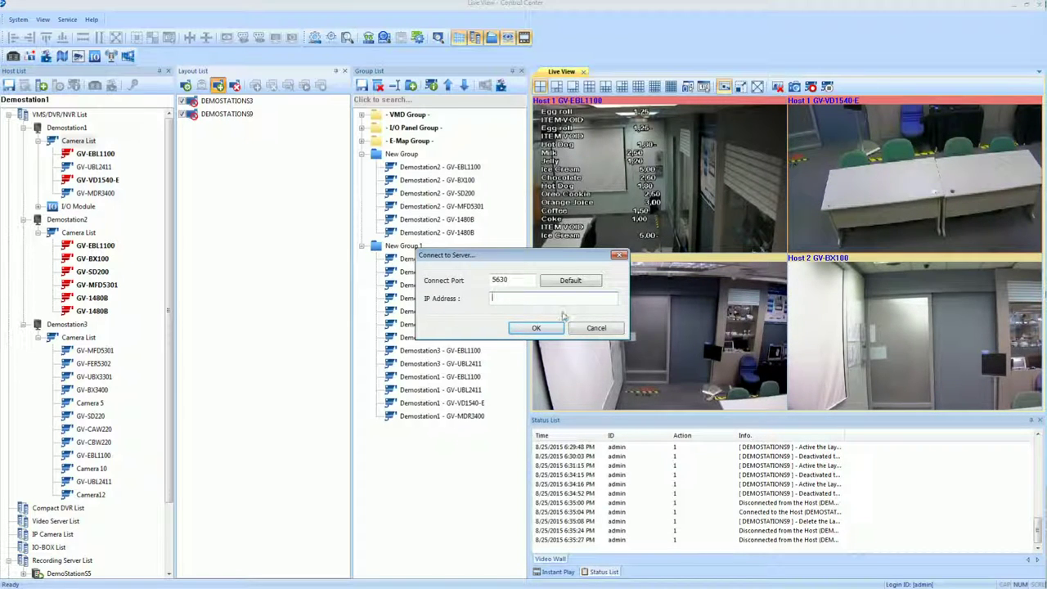
left_click(596, 327)
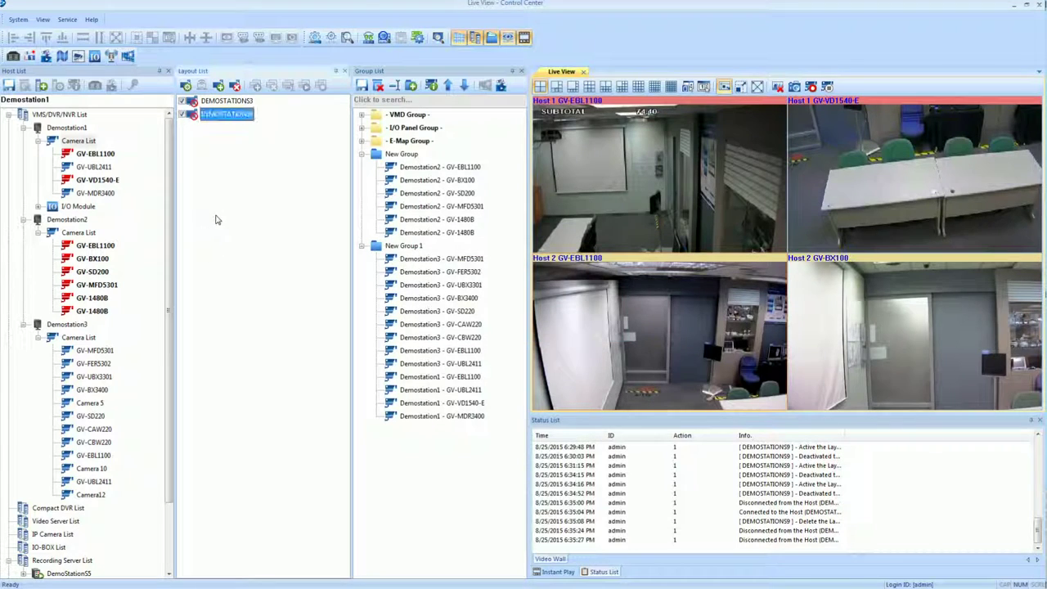
right_click(225, 120)
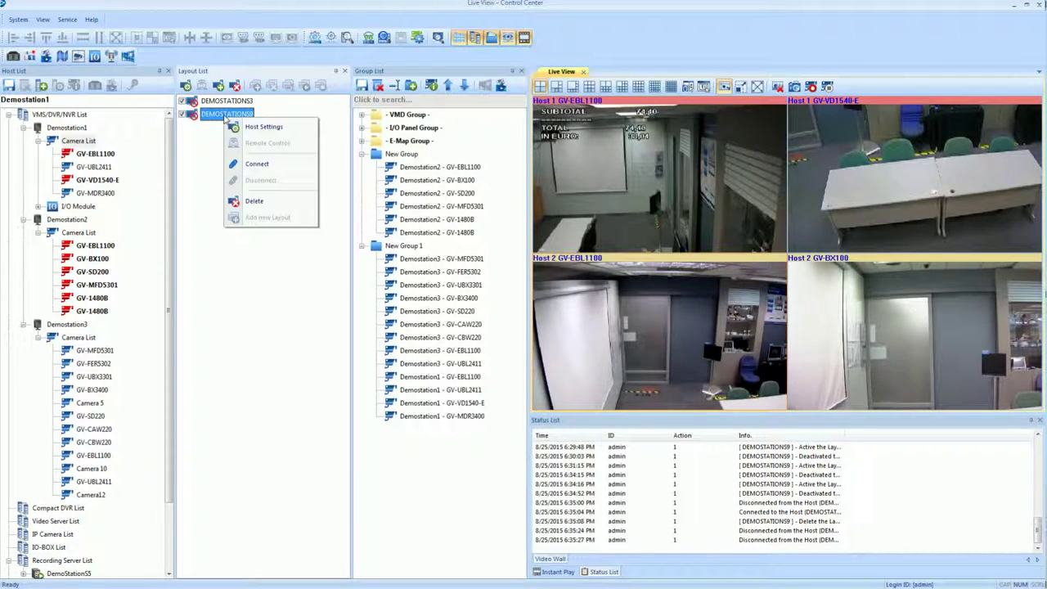
left_click(257, 165)
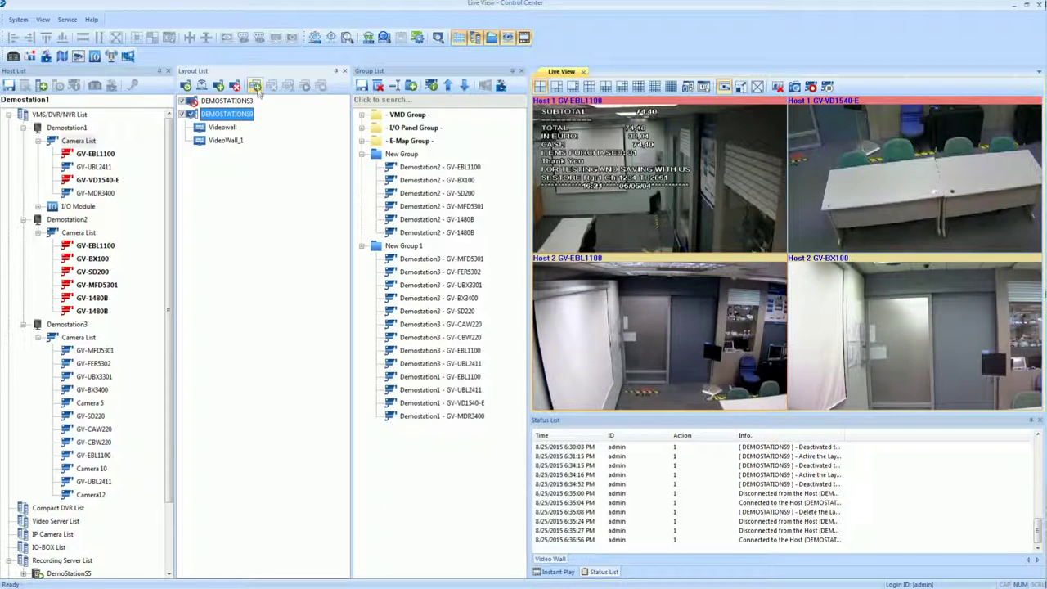
- Add a new layout with Layout Name 'ScanWindow'
left_click(256, 89)
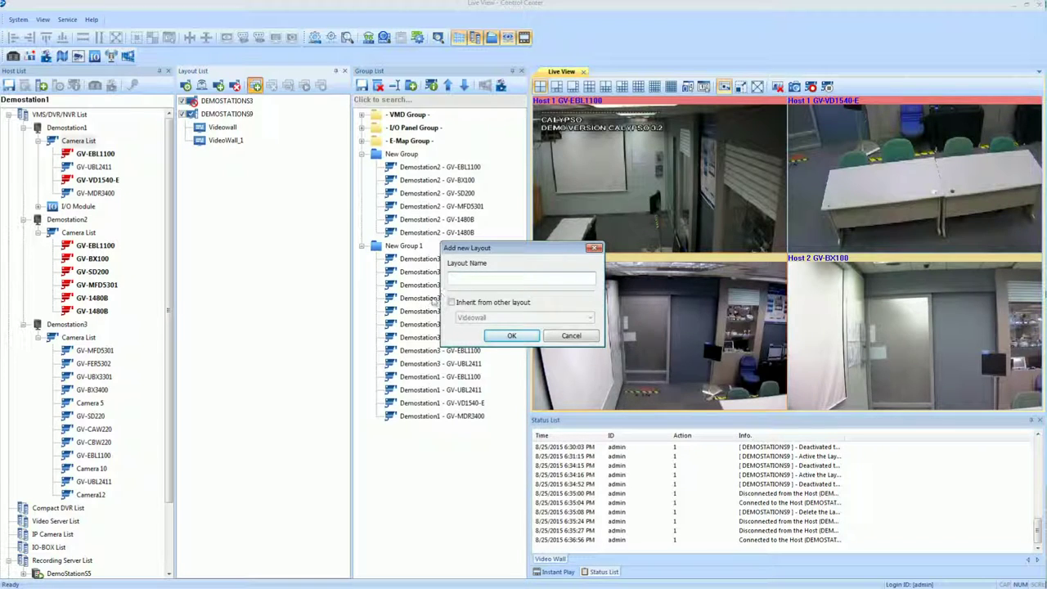
type("ScanWindow")
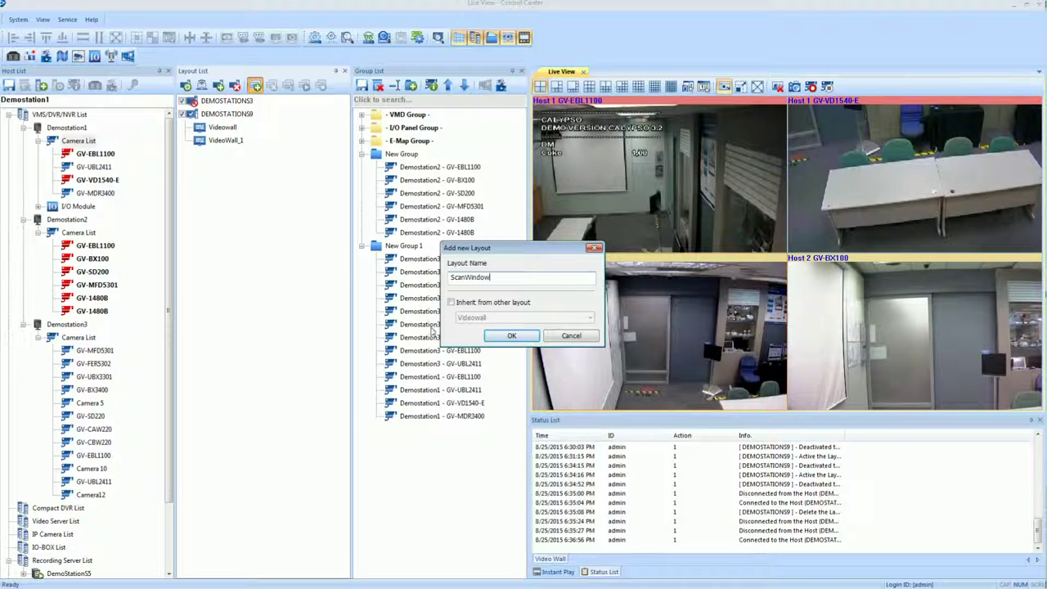
left_click(501, 338)
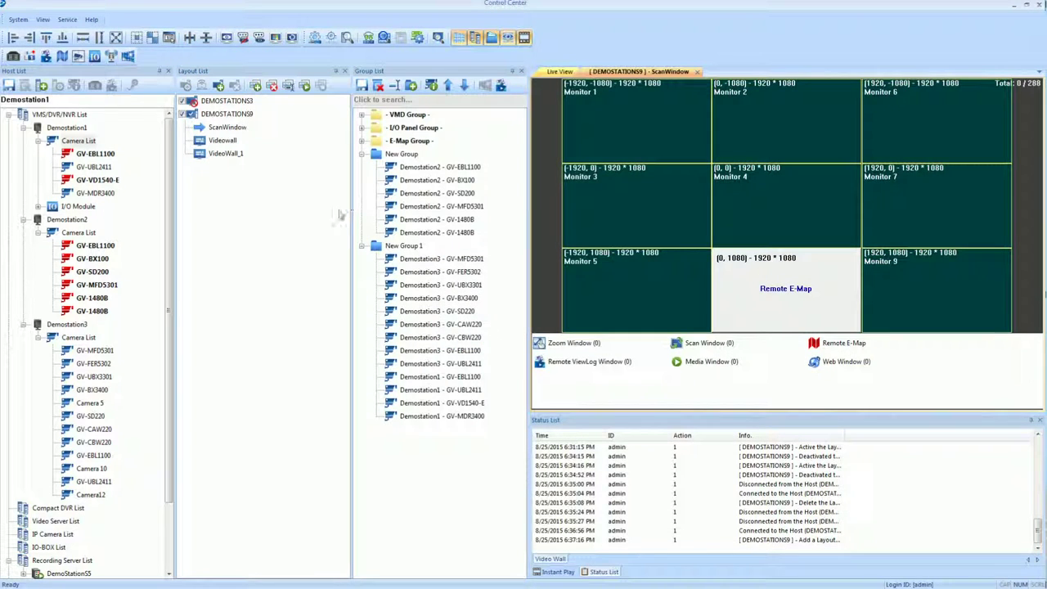
- Drop Scan Window (0) on Monitor 1 and resize it to fill the monitor at 1857 * 1029
left_click(228, 127)
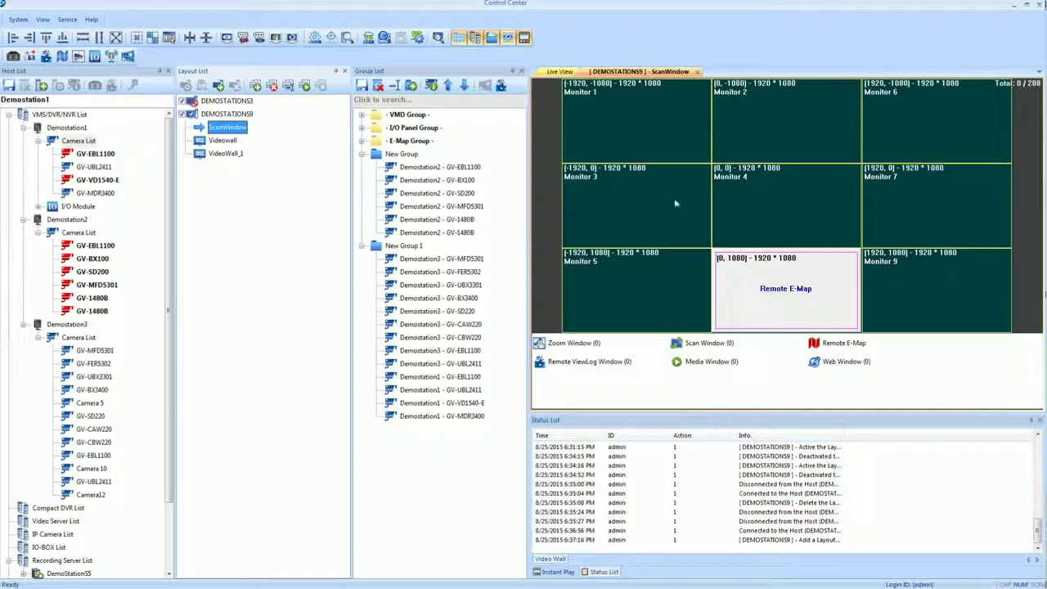
left_click_drag(759, 288, 781, 275)
left_click(708, 344)
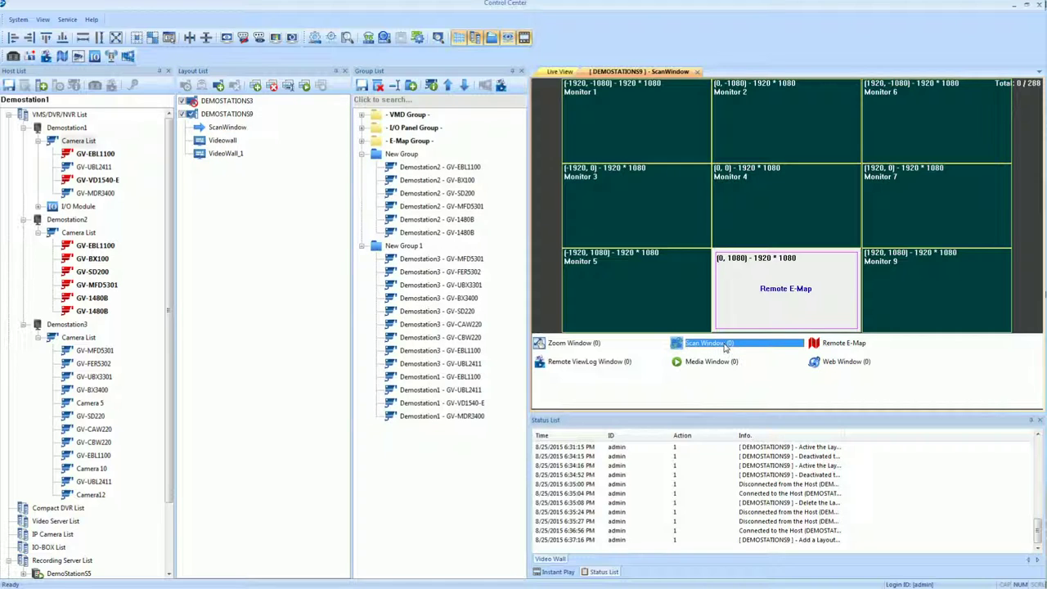
left_click_drag(724, 347, 578, 91)
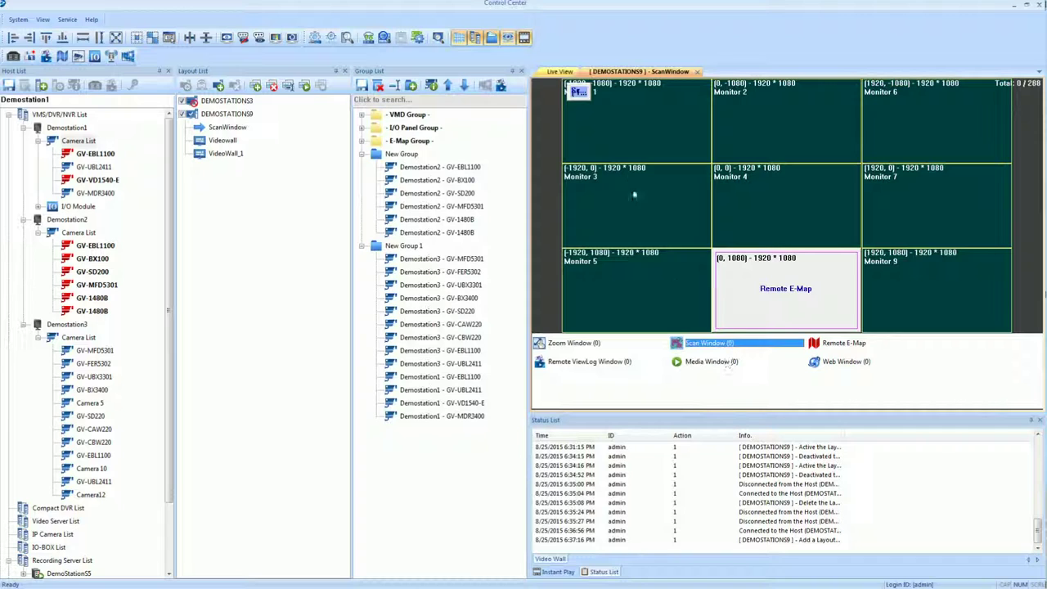
left_click_drag(589, 99, 857, 241)
left_click_drag(652, 140, 565, 85)
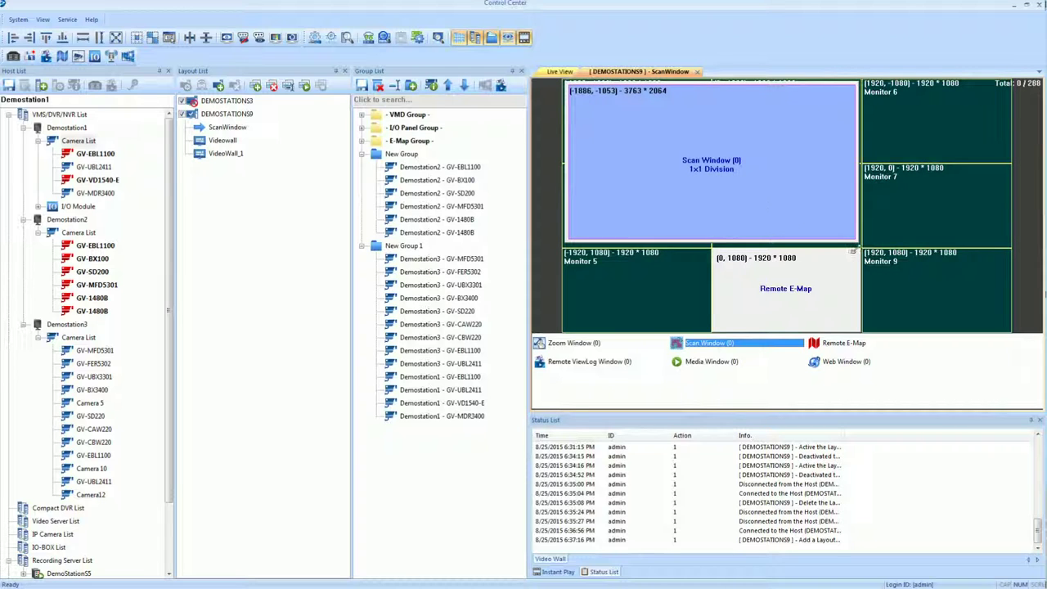
left_click_drag(853, 240, 703, 159)
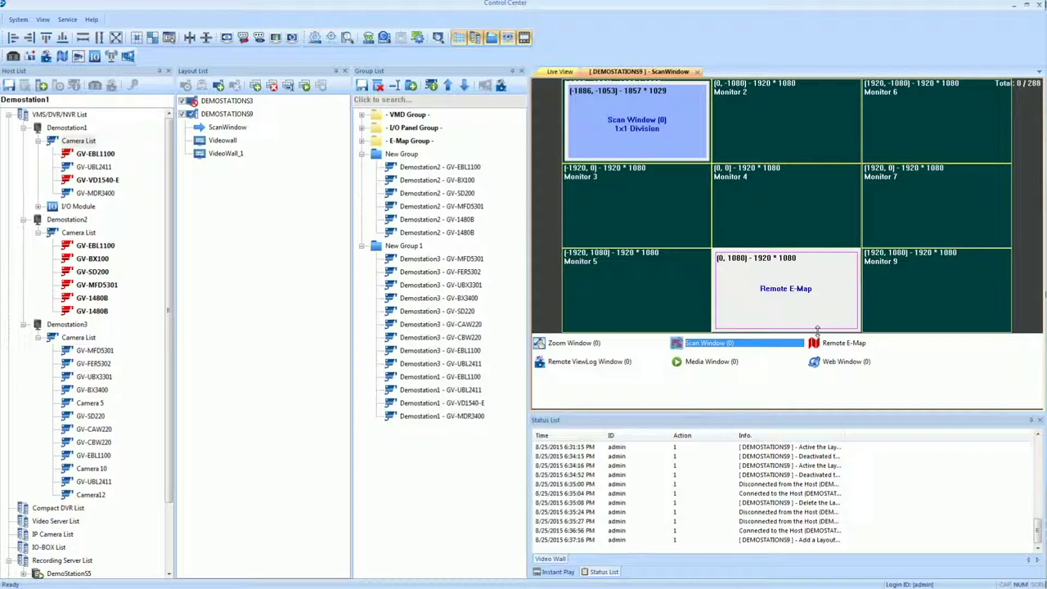
left_click(734, 396)
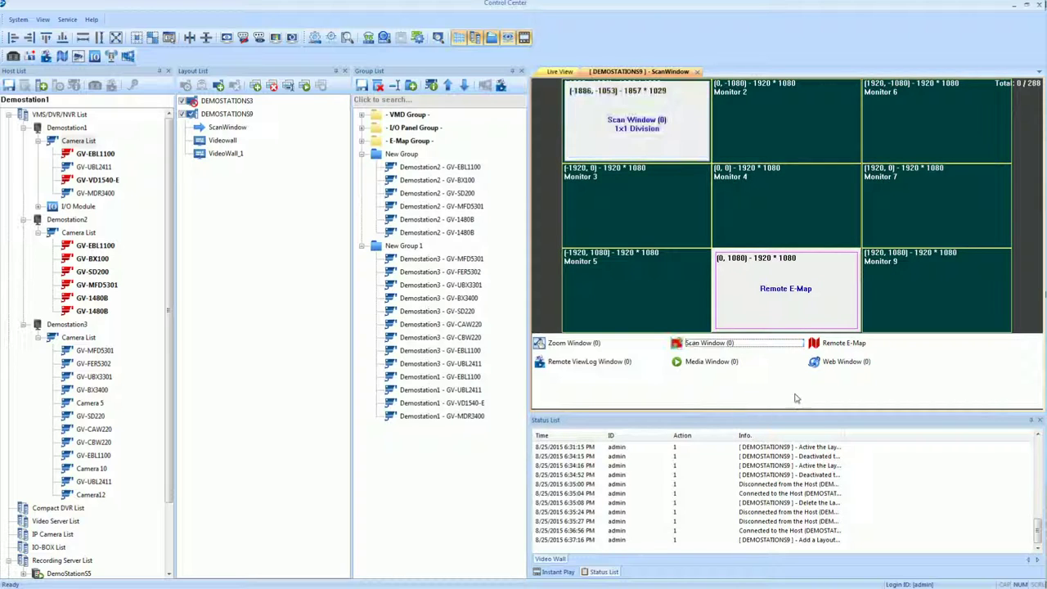
right_click(732, 392)
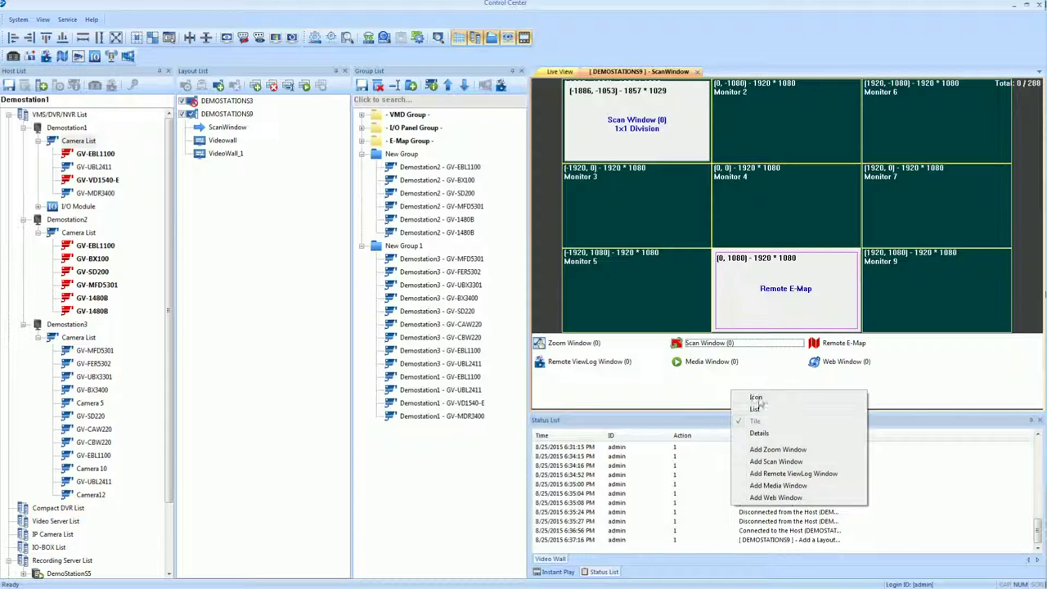
- Add Scan Window (1), drop it on Monitor 2 and resize it to 1899 * 1042
left_click(775, 461)
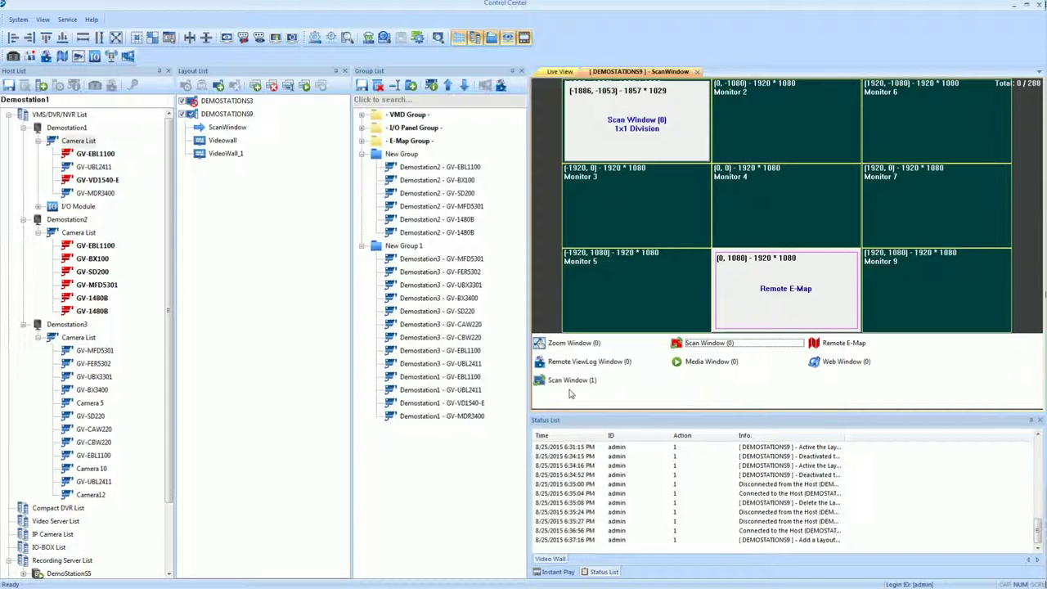
left_click_drag(561, 387, 763, 126)
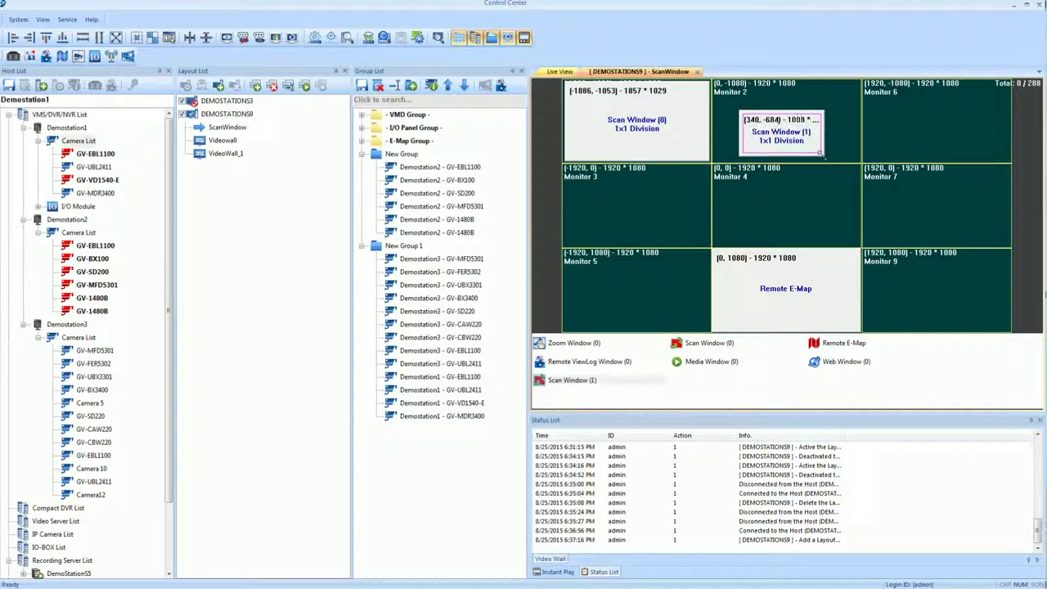
left_click_drag(742, 113, 715, 81)
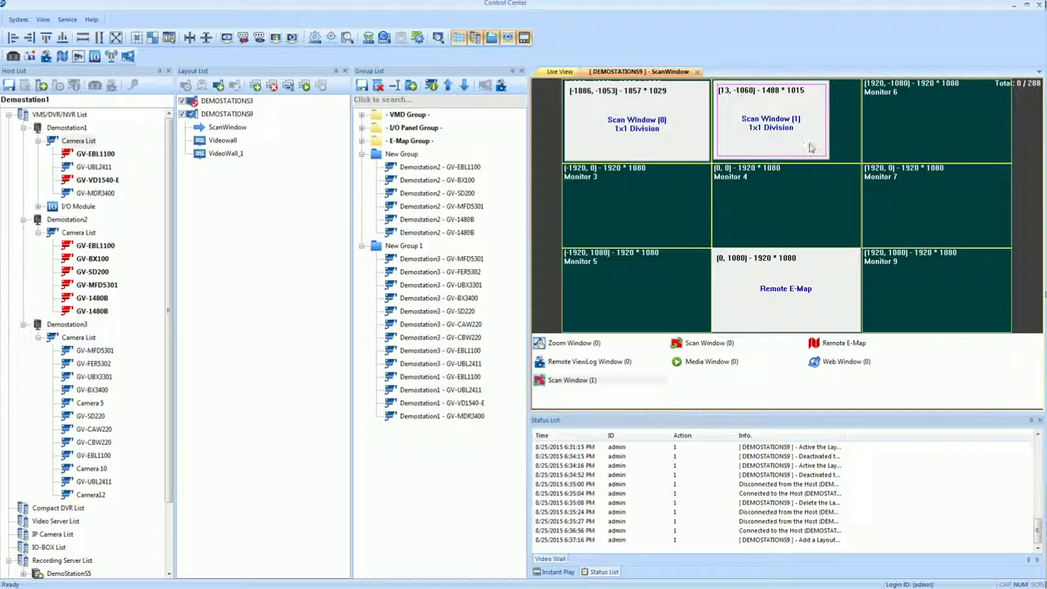
left_click_drag(823, 154, 855, 157)
left_click(636, 140)
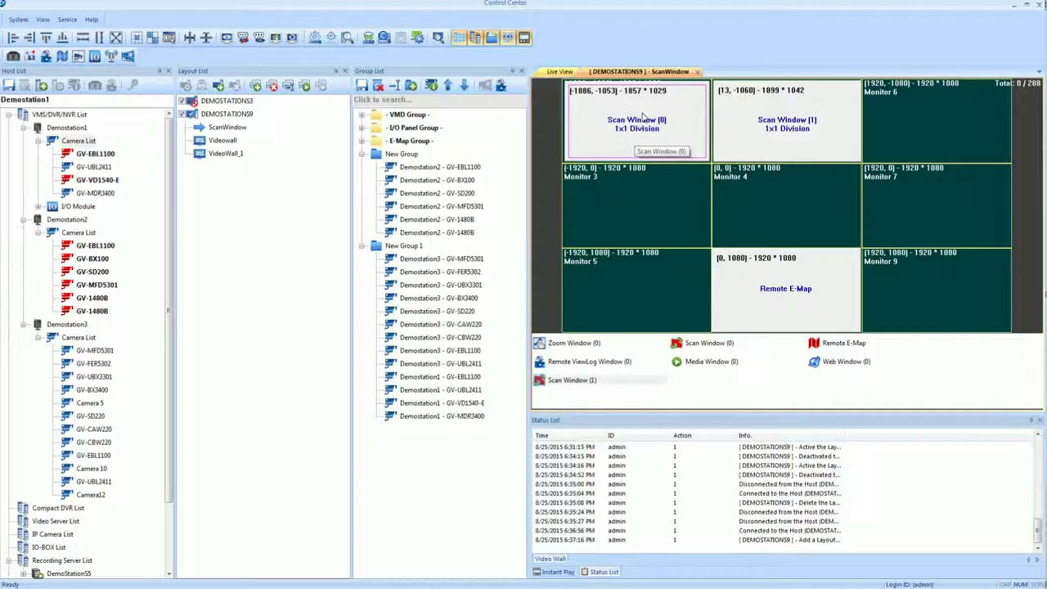
right_click(645, 117)
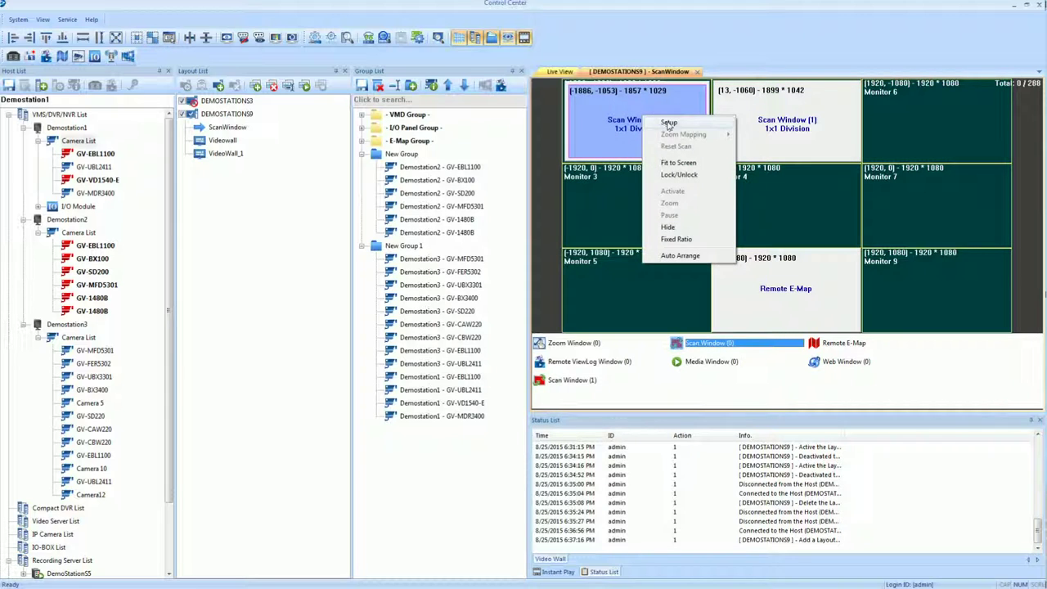
- Set Scan Window (0)'s scan division to 'Scan by 4 Cam' (2x2)
left_click(669, 122)
left_click(496, 216)
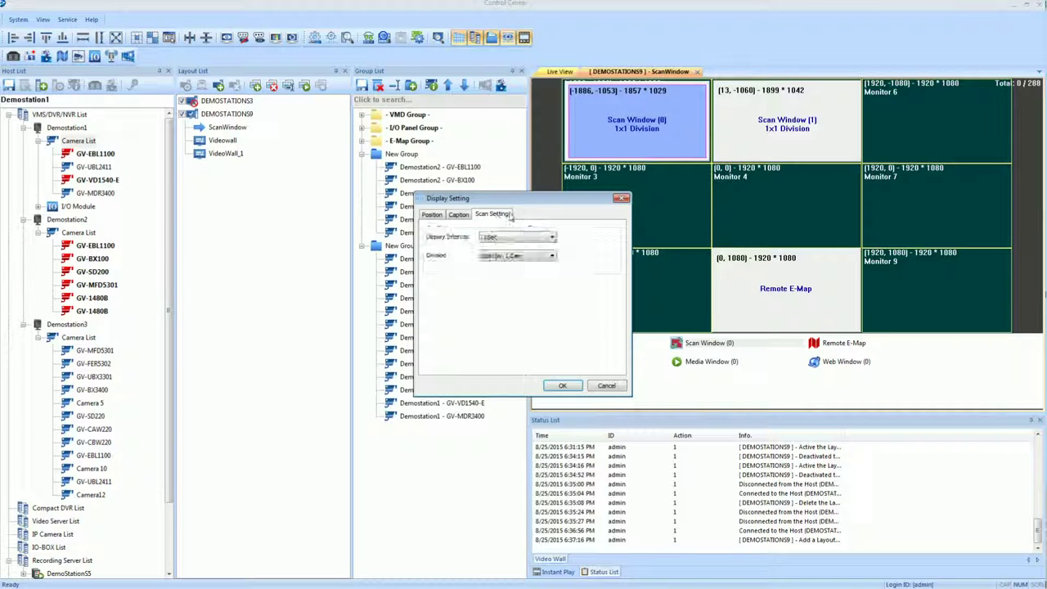
left_click(542, 257)
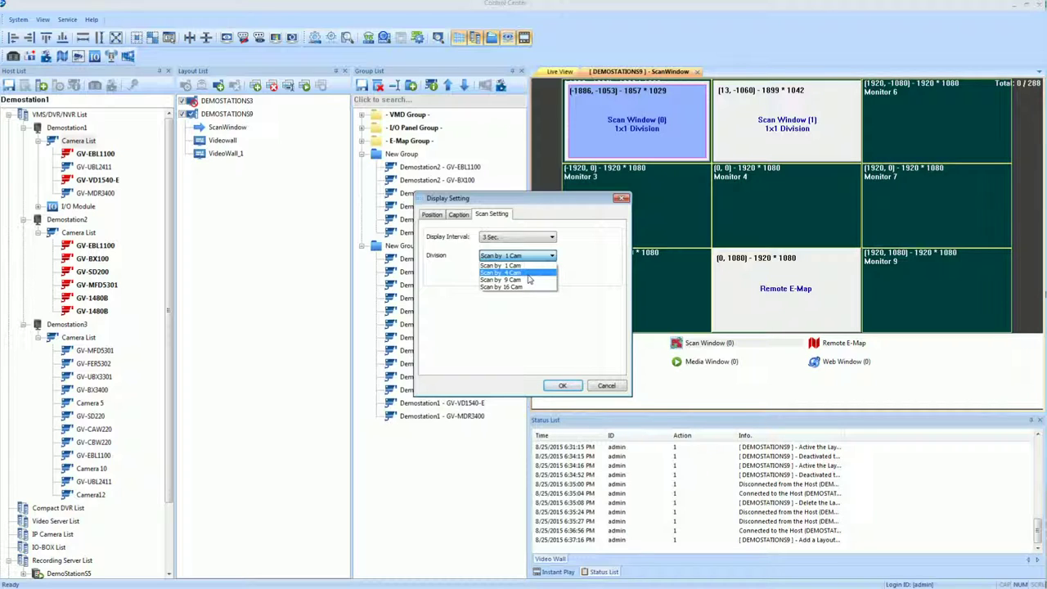
left_click(528, 274)
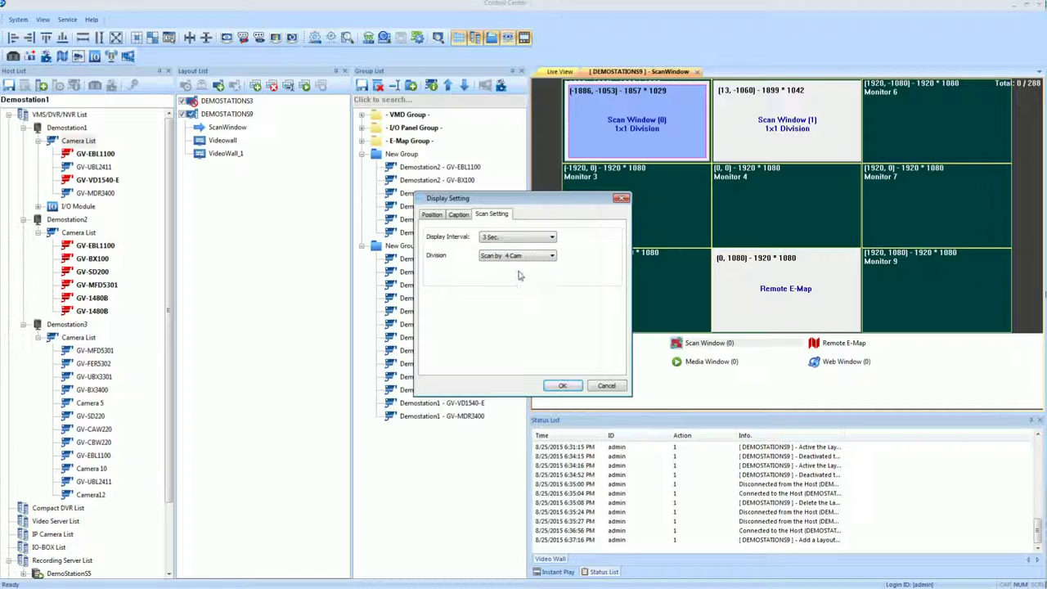
left_click(565, 386)
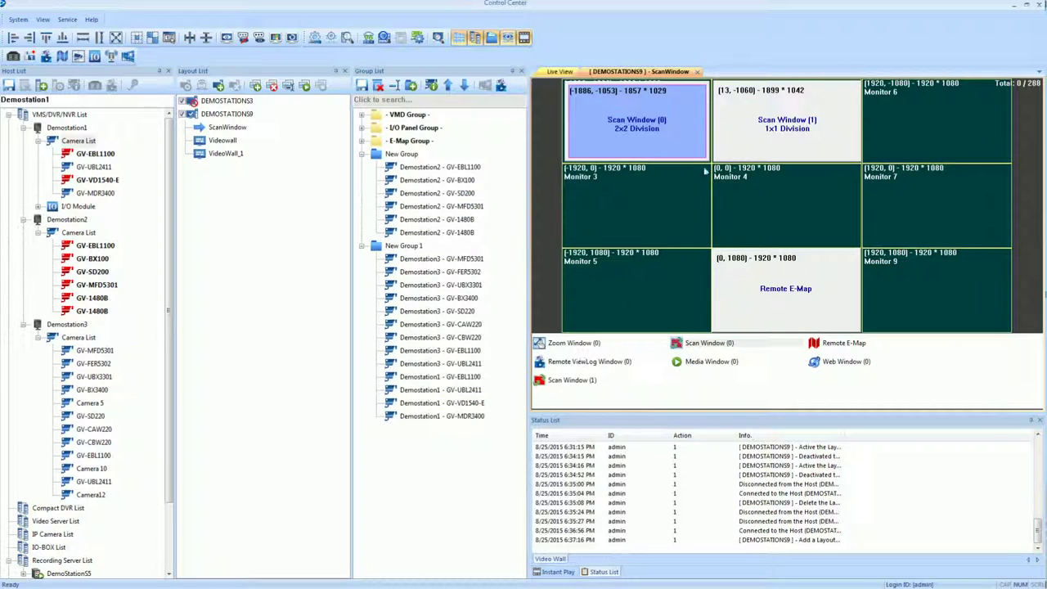
- Set Scan Window (1)'s scan division to 'Scan by 9 Cam' (3x3)
left_click(789, 130)
right_click(782, 125)
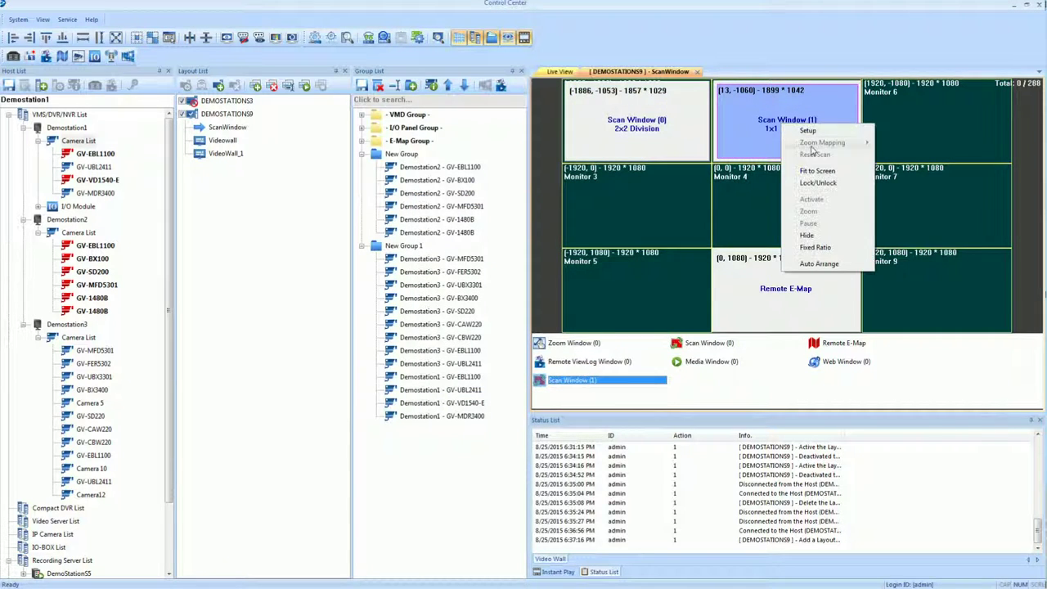
left_click(826, 188)
left_click(518, 256)
left_click(520, 281)
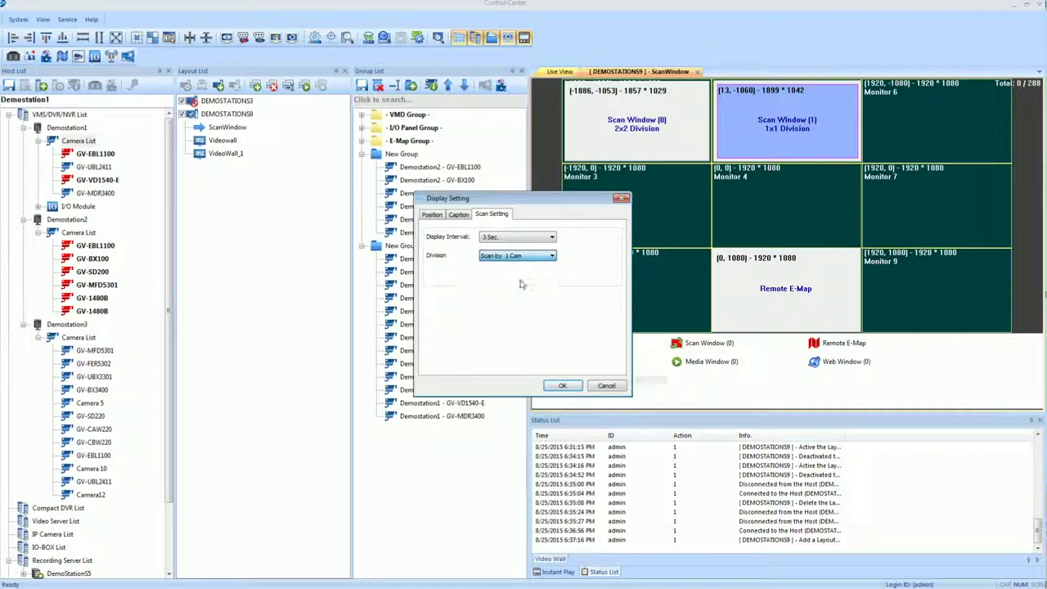
left_click(562, 385)
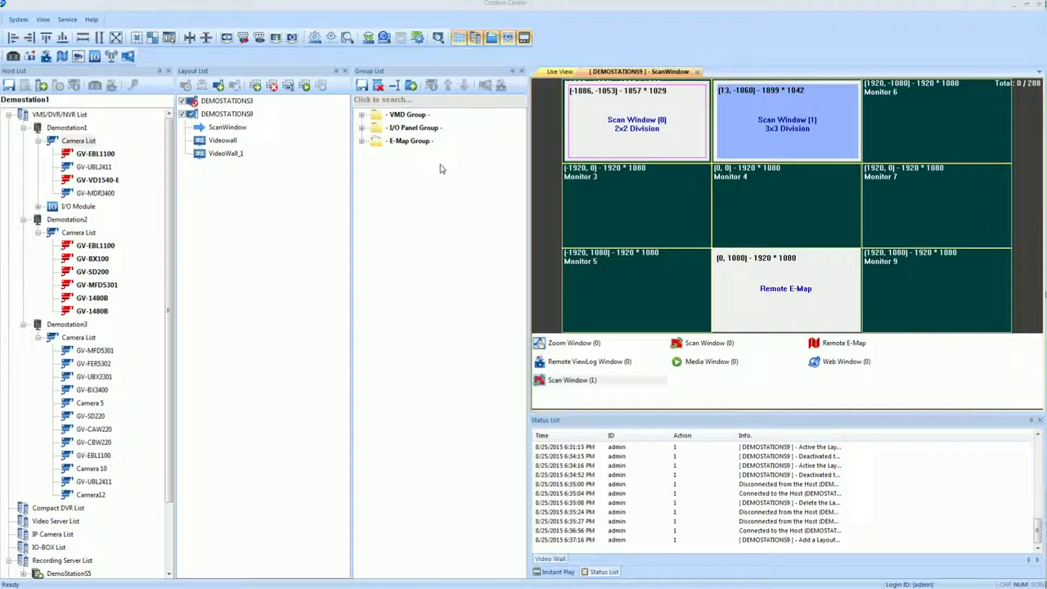
- Add group ScanW1 and fill it with Demostation1's four and Demostation2's six cameras
left_click(408, 115)
left_click(410, 85)
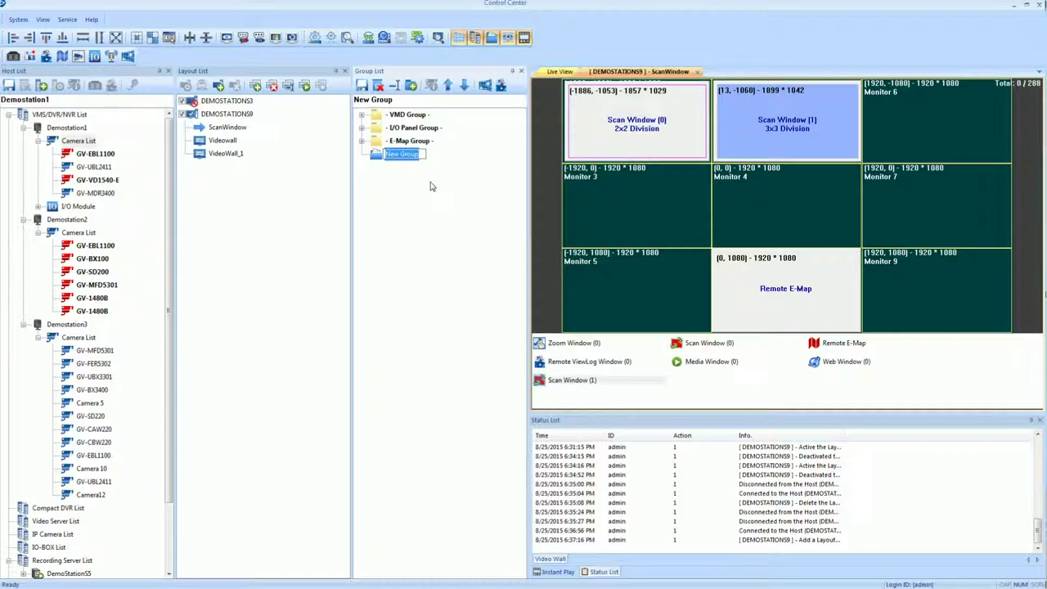
type("ScanW1")
key("Return")
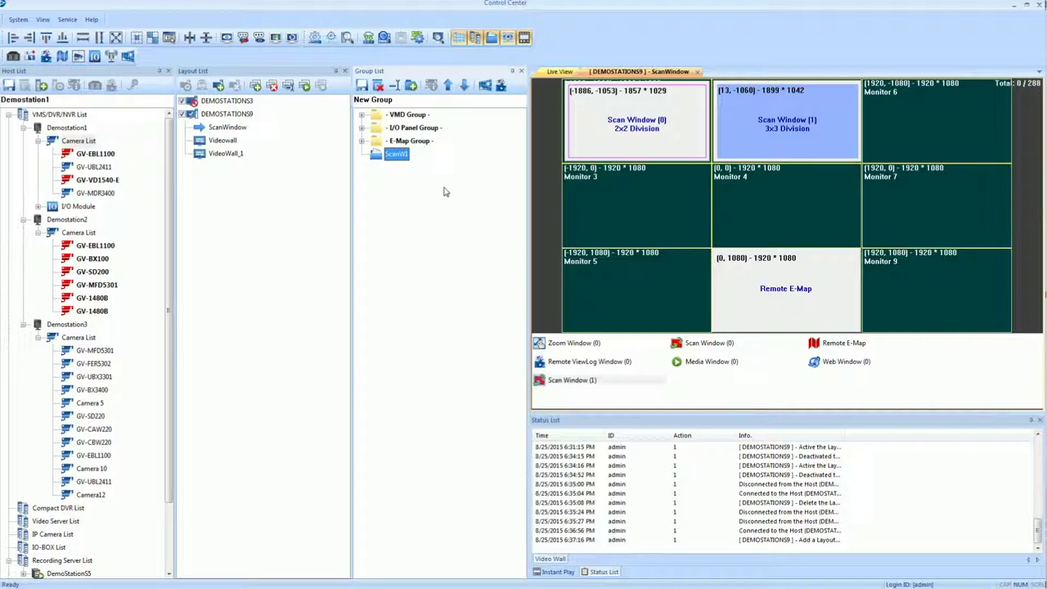
left_click_drag(79, 141, 410, 160)
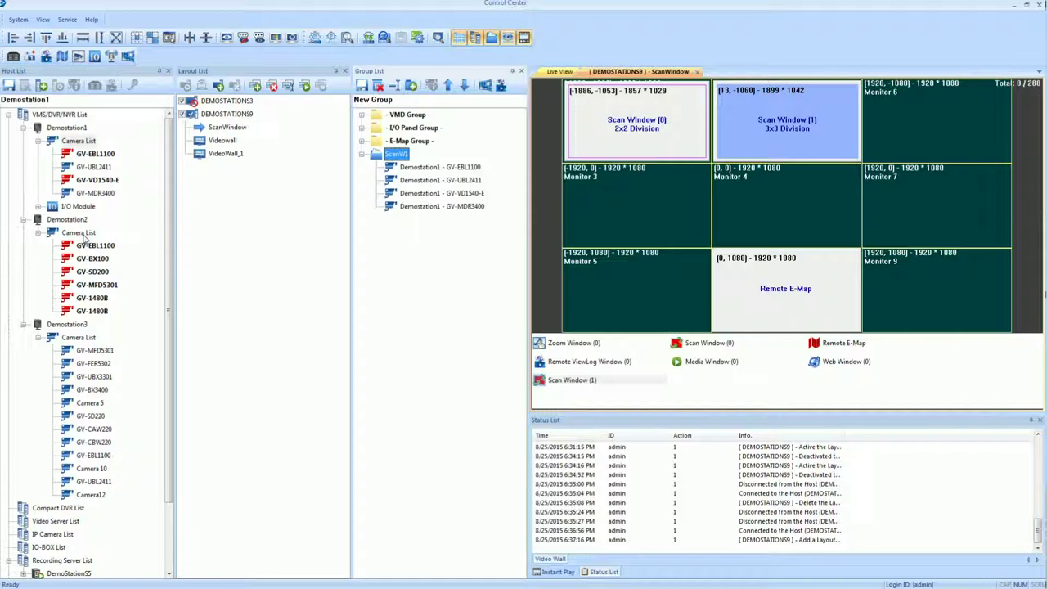
left_click_drag(82, 235, 404, 160)
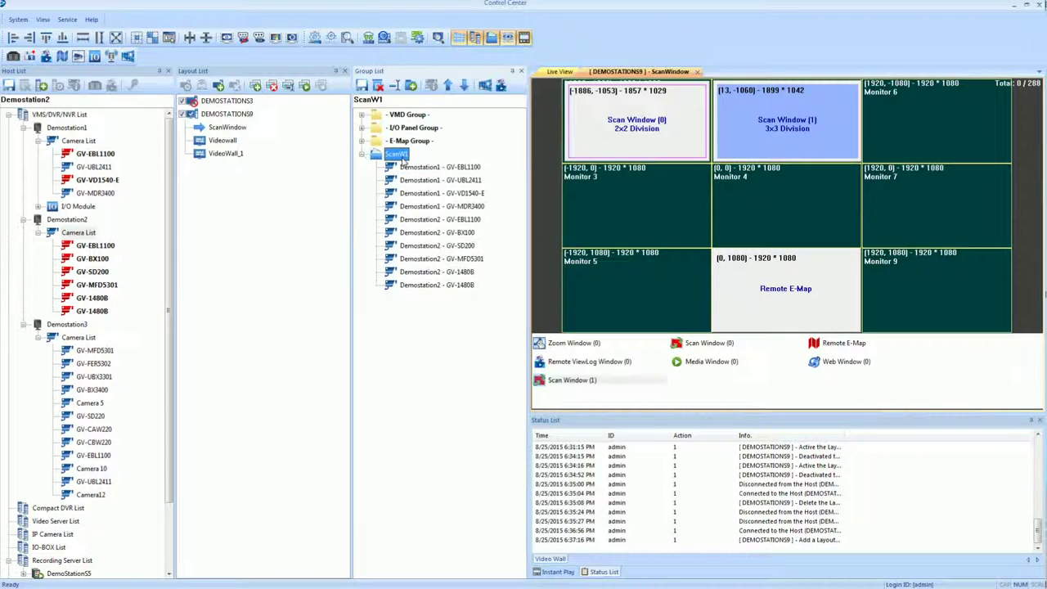
right_click(428, 330)
left_click(420, 329)
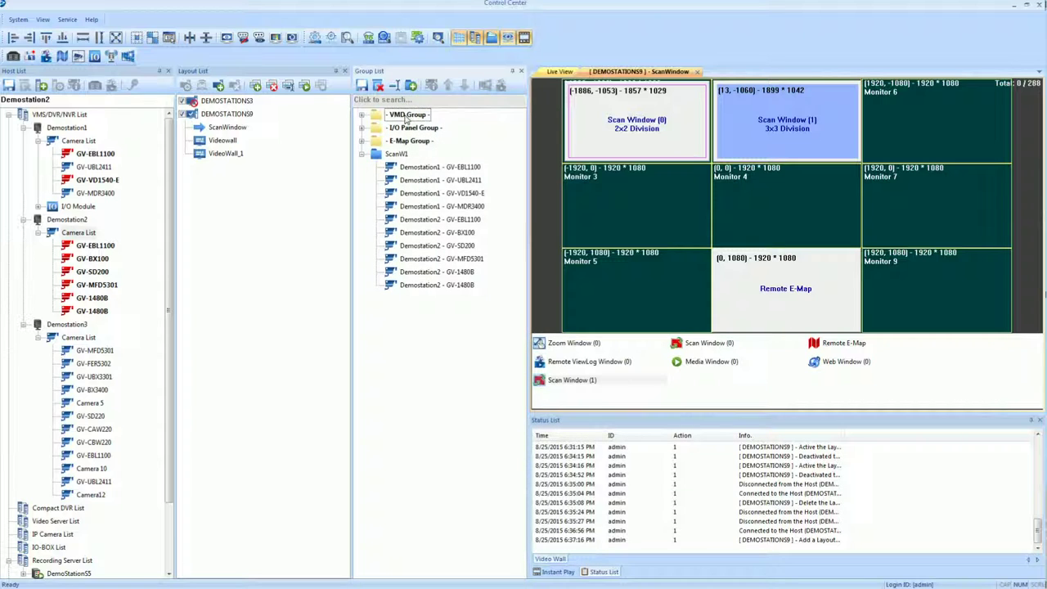
- Add group ScanW2 holding the Demostation2 and Demostation3 cameras
left_click(411, 85)
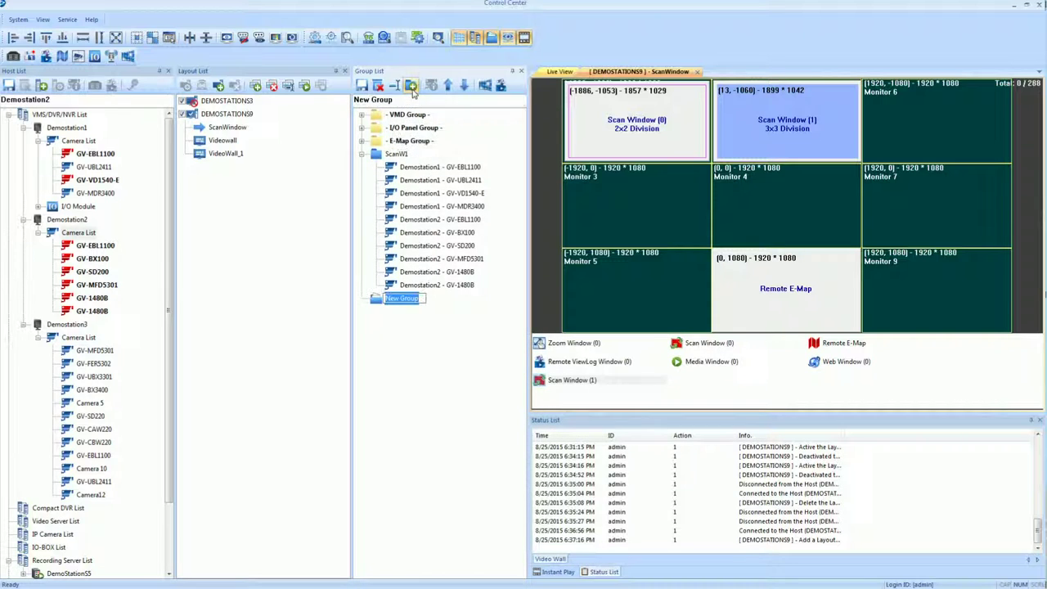
type("Sc")
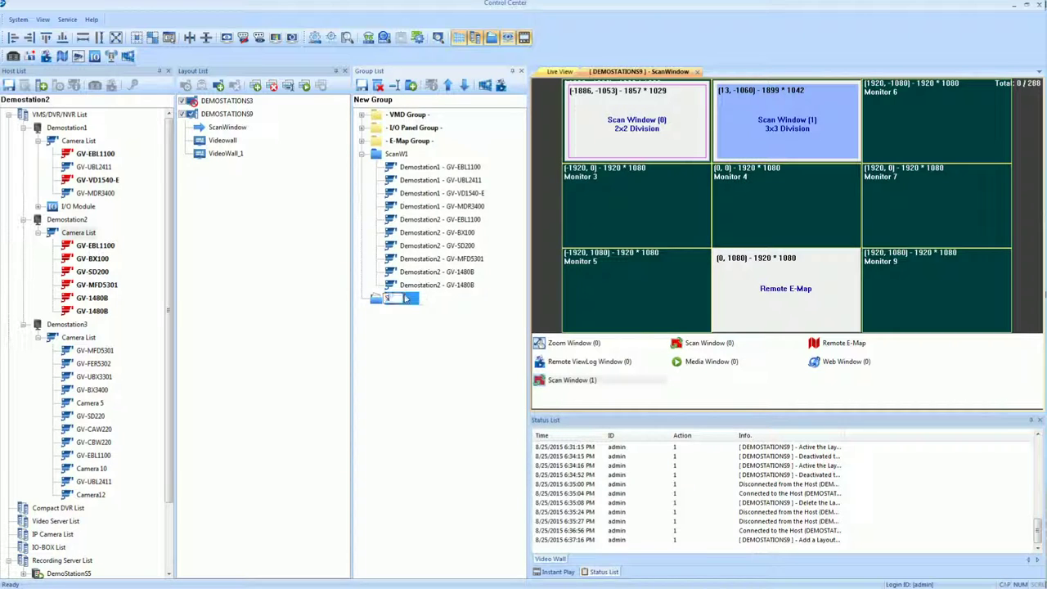
type("anW2")
key("Return")
left_click_drag(82, 233, 396, 298)
left_click_drag(79, 338, 403, 307)
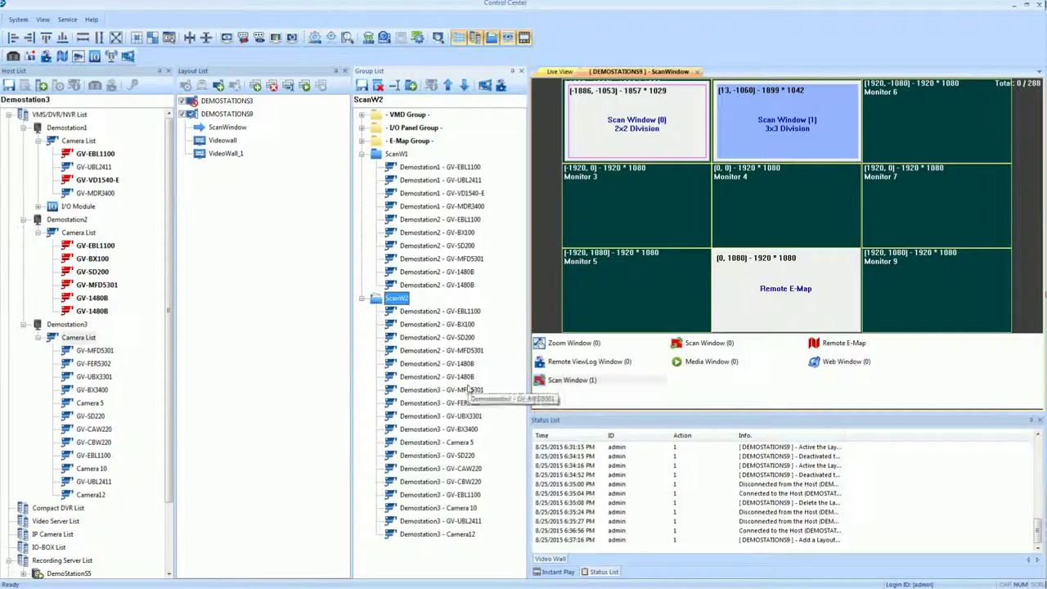
- Delete Demostation3's Camera 5, Camera12 and Camera 10 from ScanW2
left_click(465, 442)
right_click(466, 443)
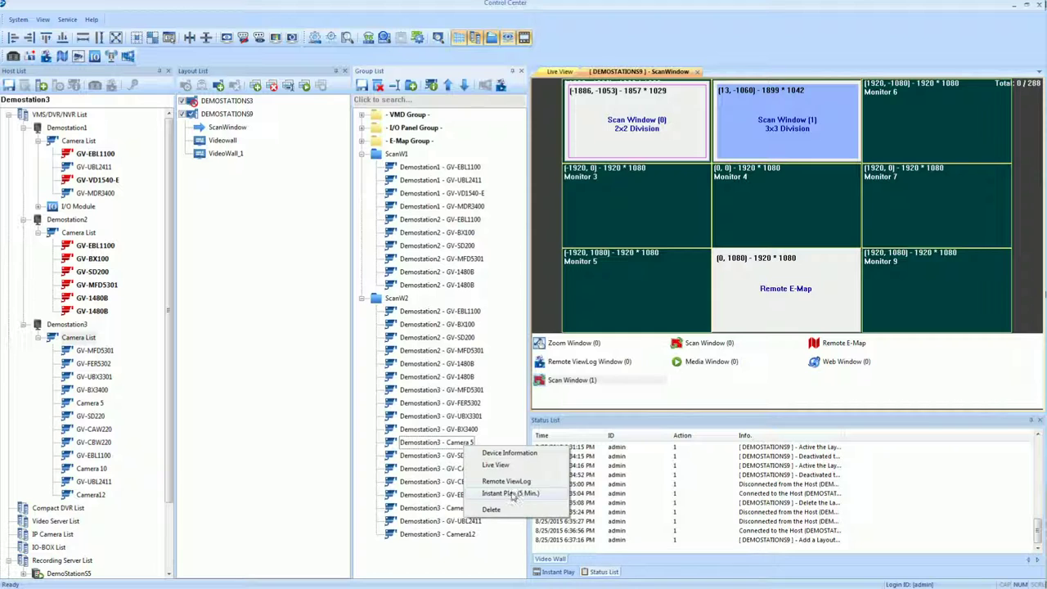
left_click(492, 510)
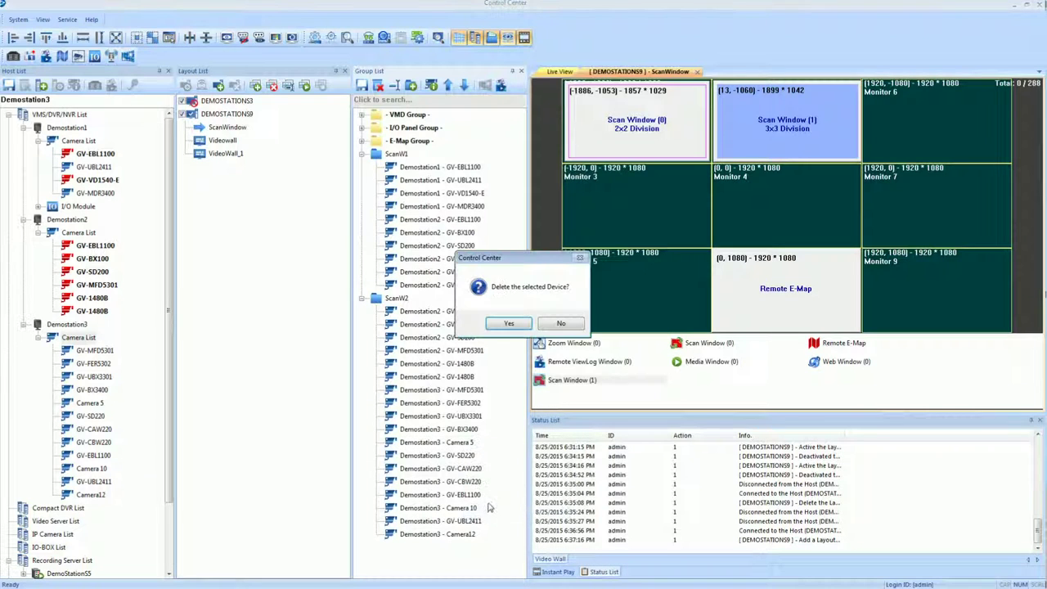
left_click(511, 324)
left_click(468, 522)
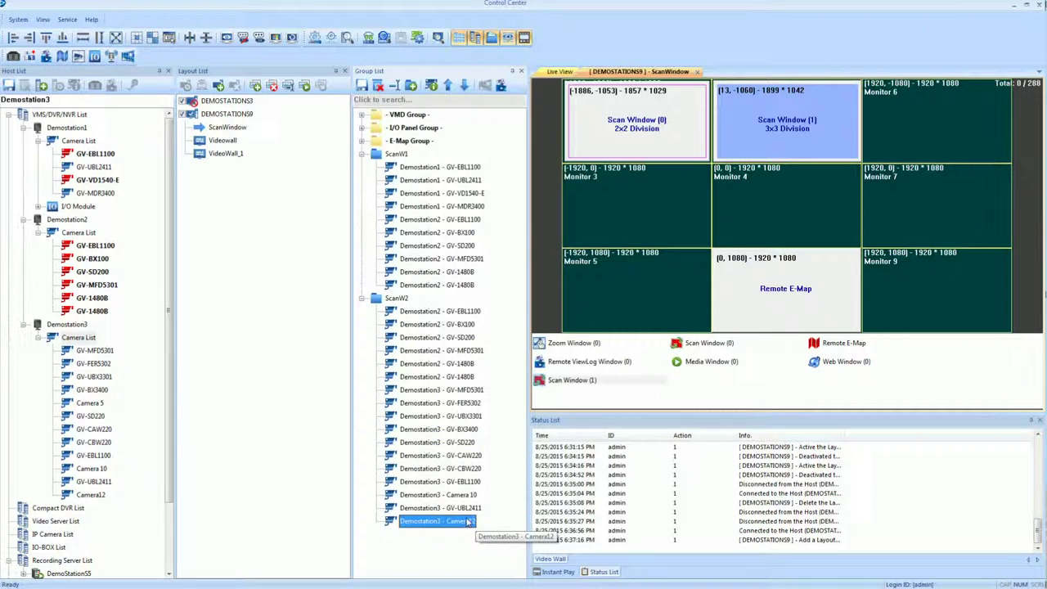
right_click(468, 522)
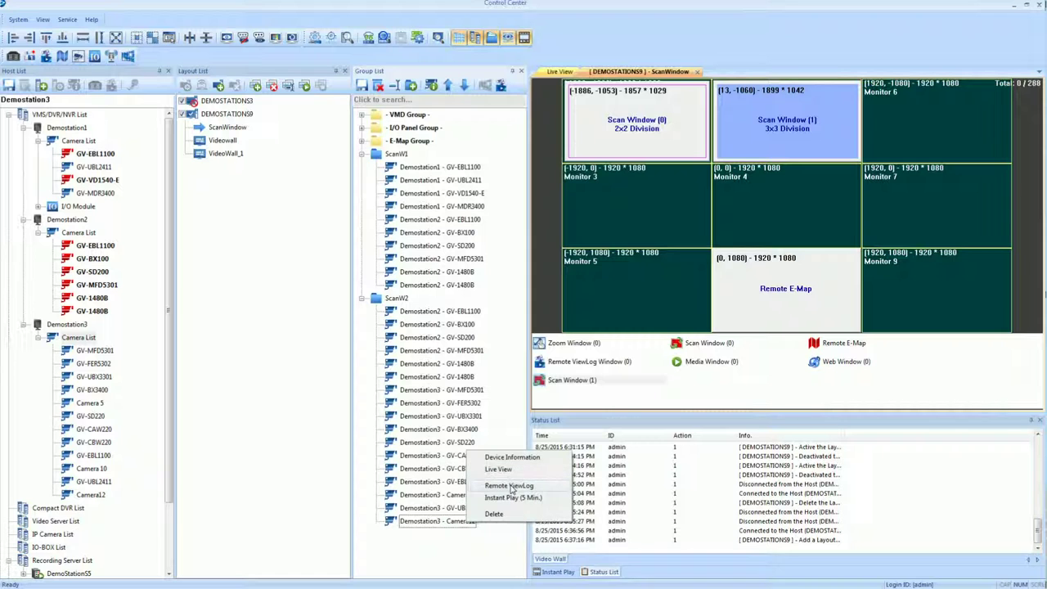
left_click(501, 513)
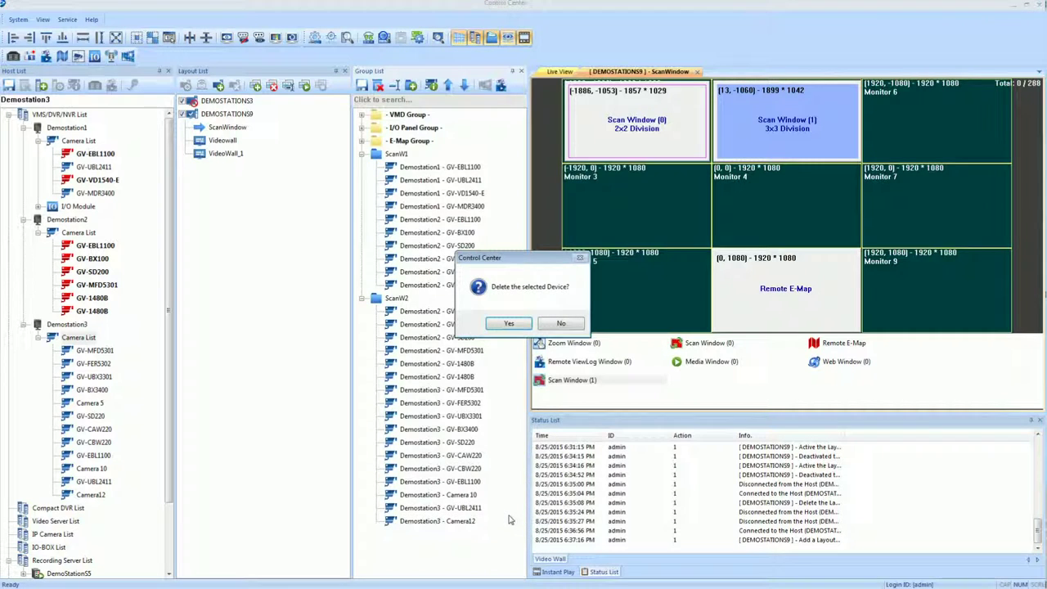
left_click(506, 327)
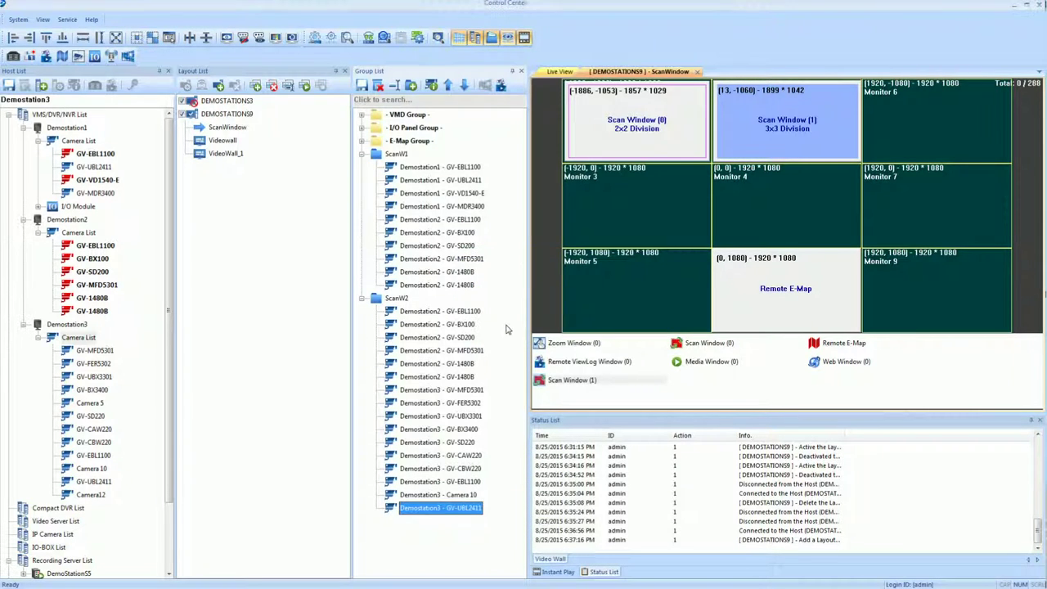
right_click(468, 495)
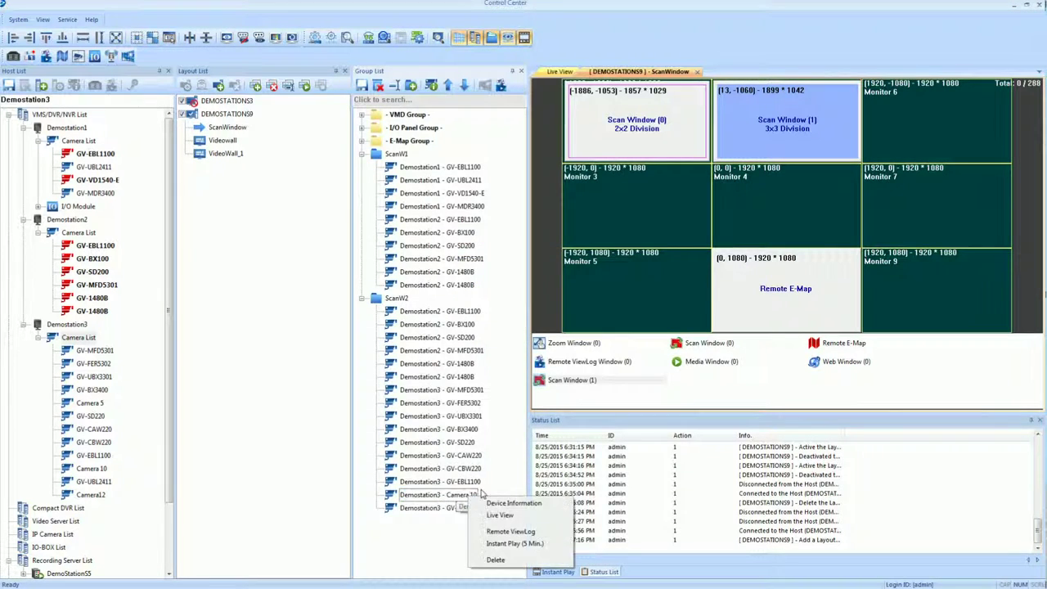
left_click(510, 560)
left_click(507, 324)
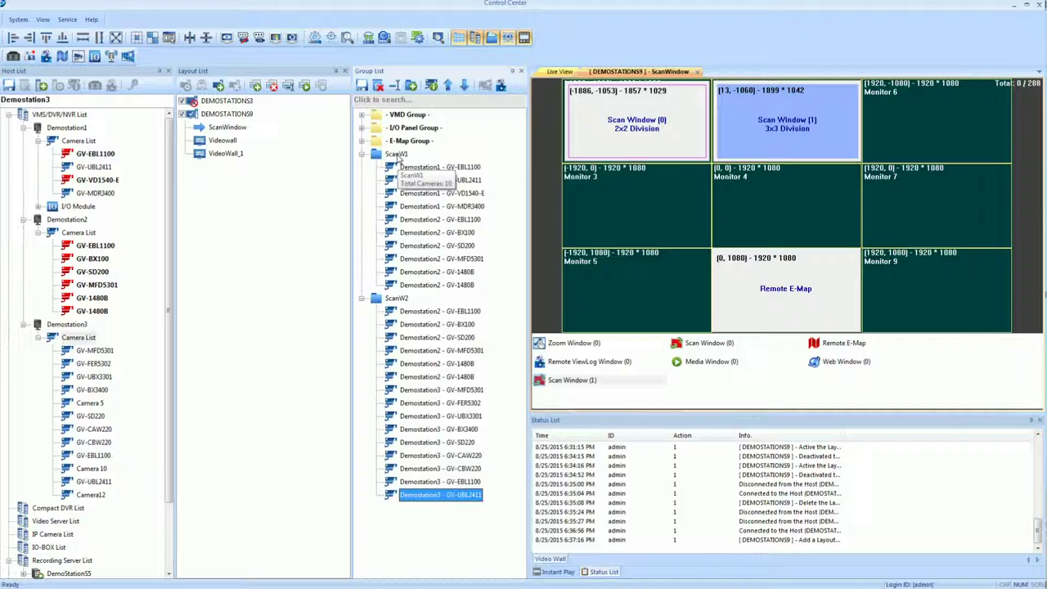
- Assign ScanW1's 10 cameras to Scan Window (0) and ScanW2's 15 cameras to Scan Window (1)
left_click_drag(398, 157, 660, 137)
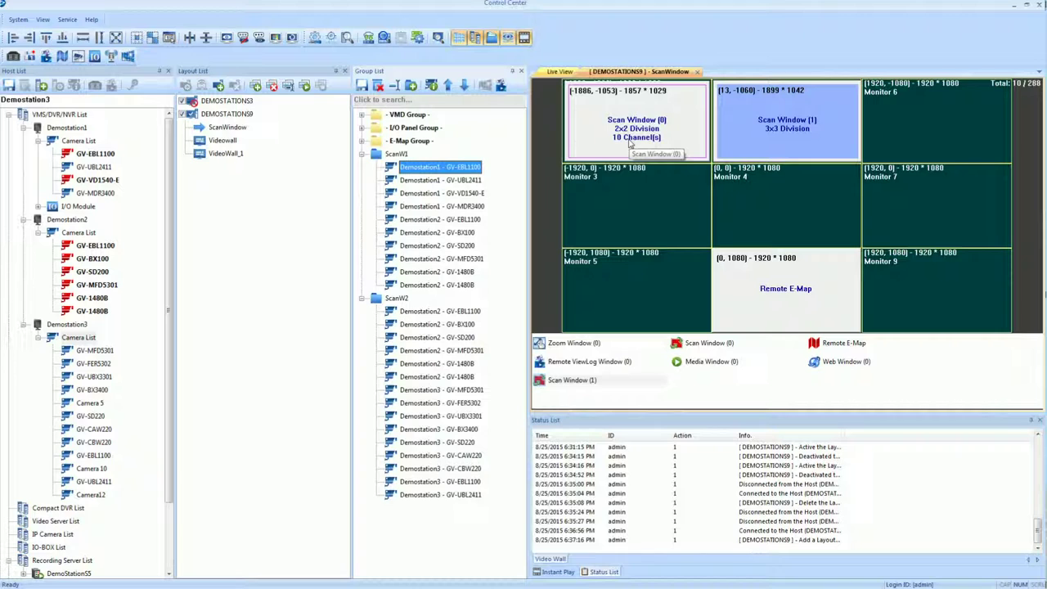
left_click_drag(396, 298, 804, 123)
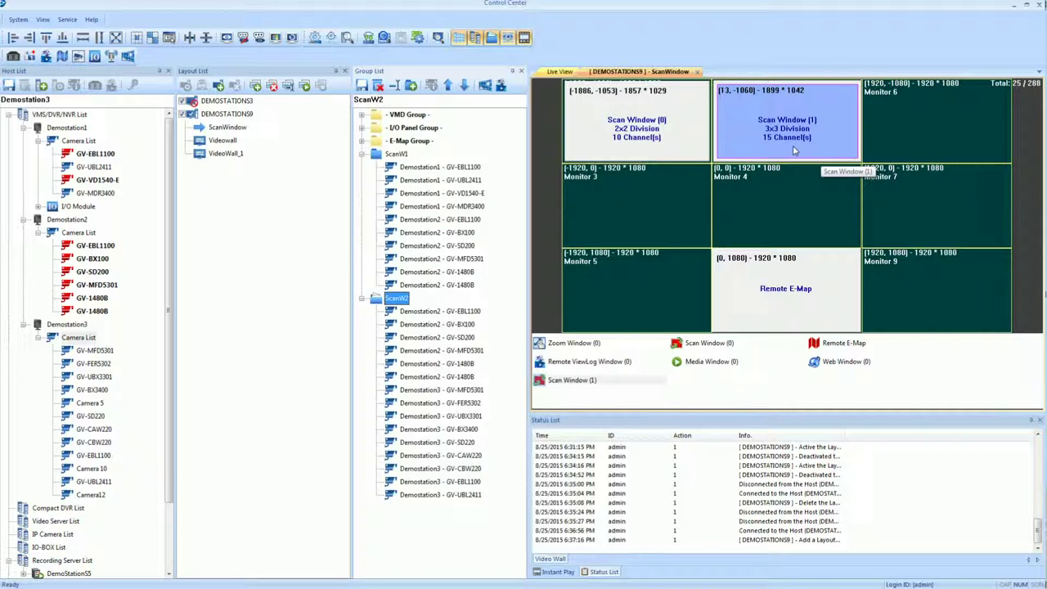
left_click_drag(792, 151, 301, 160)
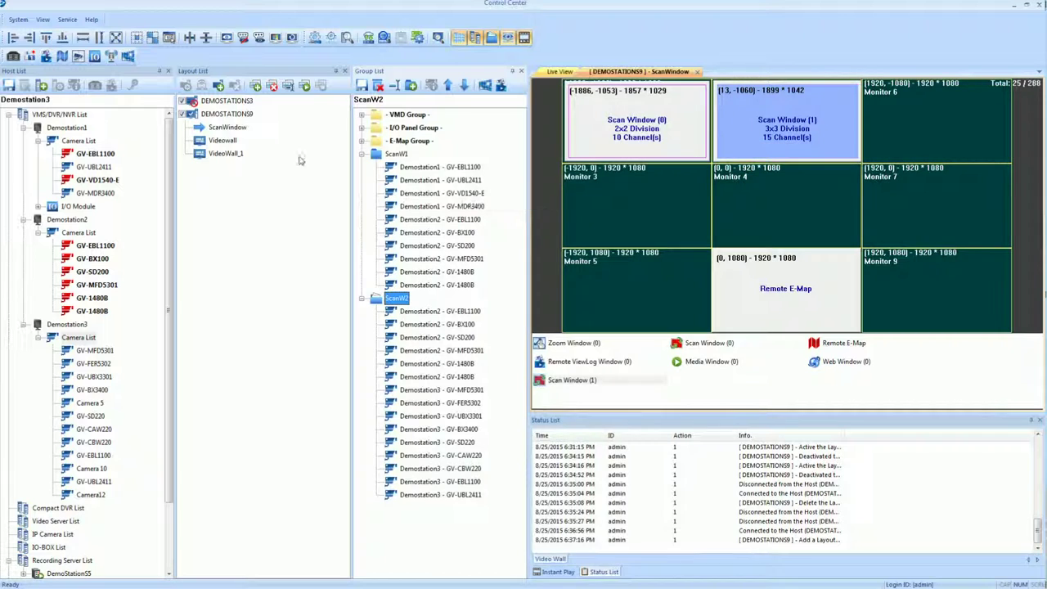
- Select the ScanWindow layout and apply it to the video wall
left_click(229, 129)
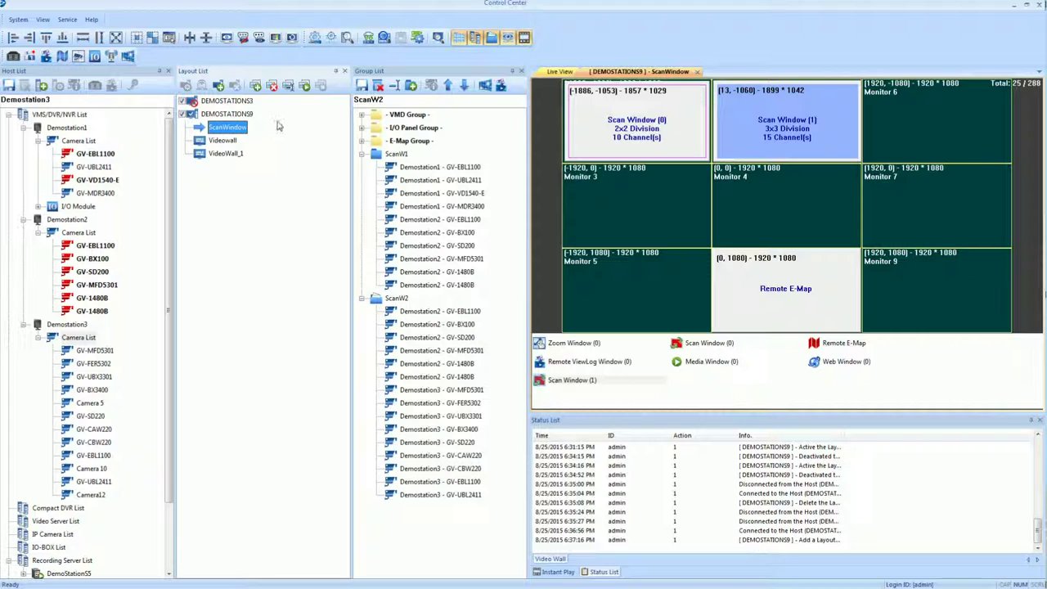
left_click(305, 86)
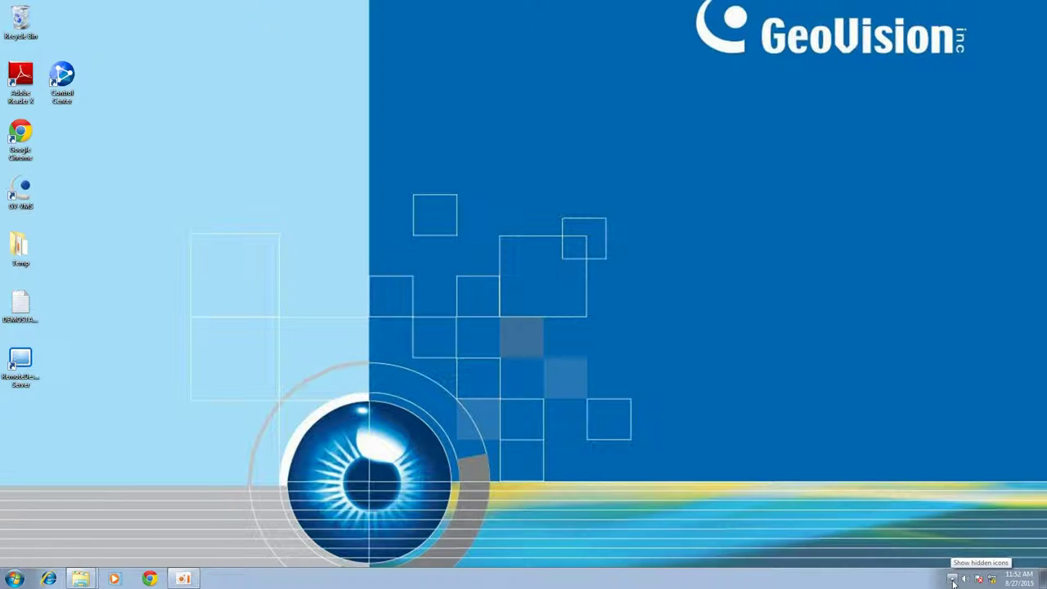
- In the Remote Desktop Server configuration, set the shared area to the full screen and save
left_click(953, 580)
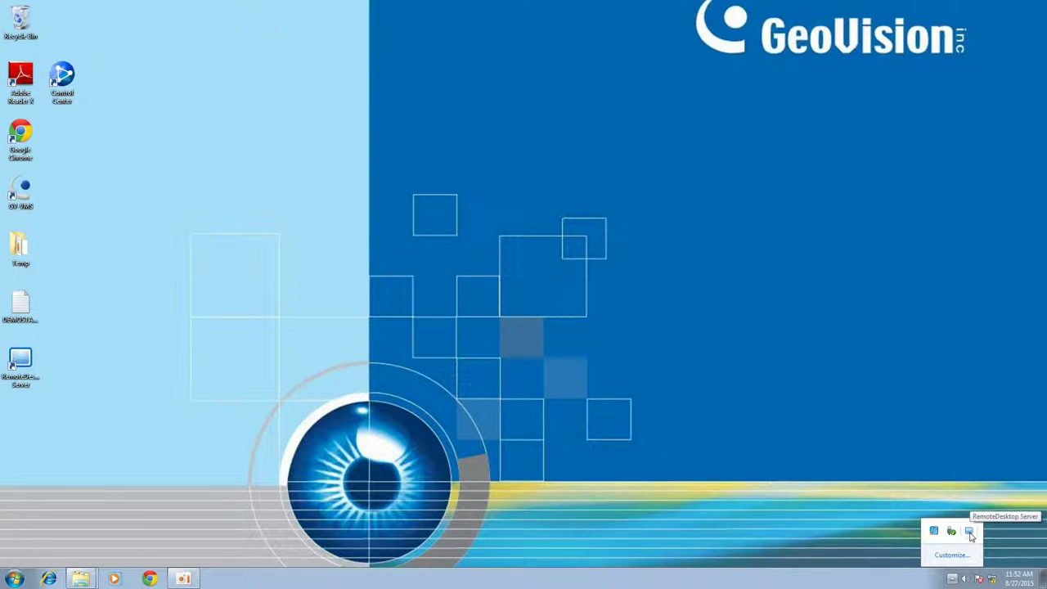
right_click(970, 533)
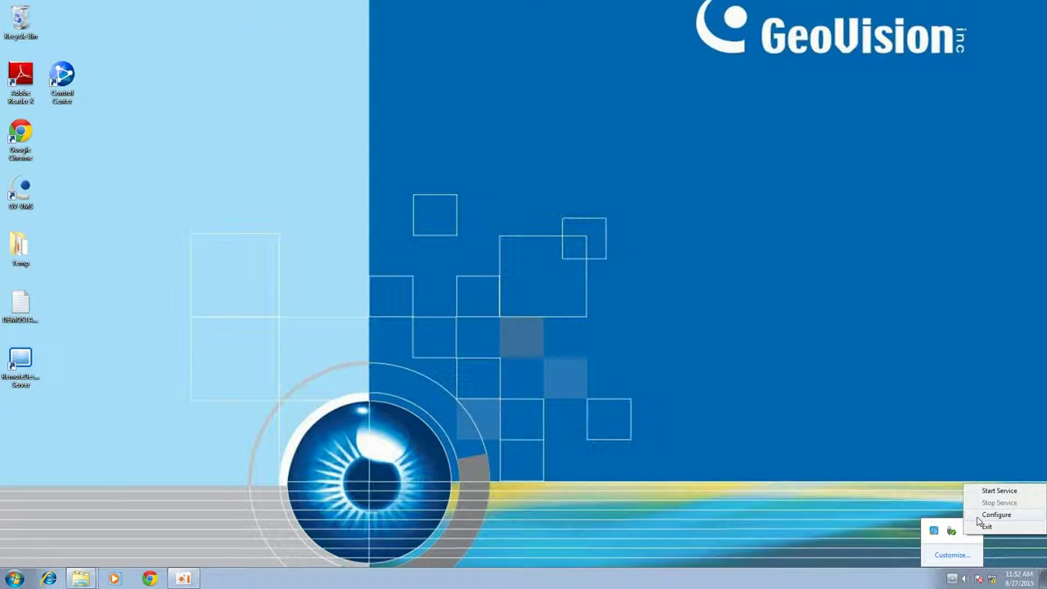
left_click(996, 515)
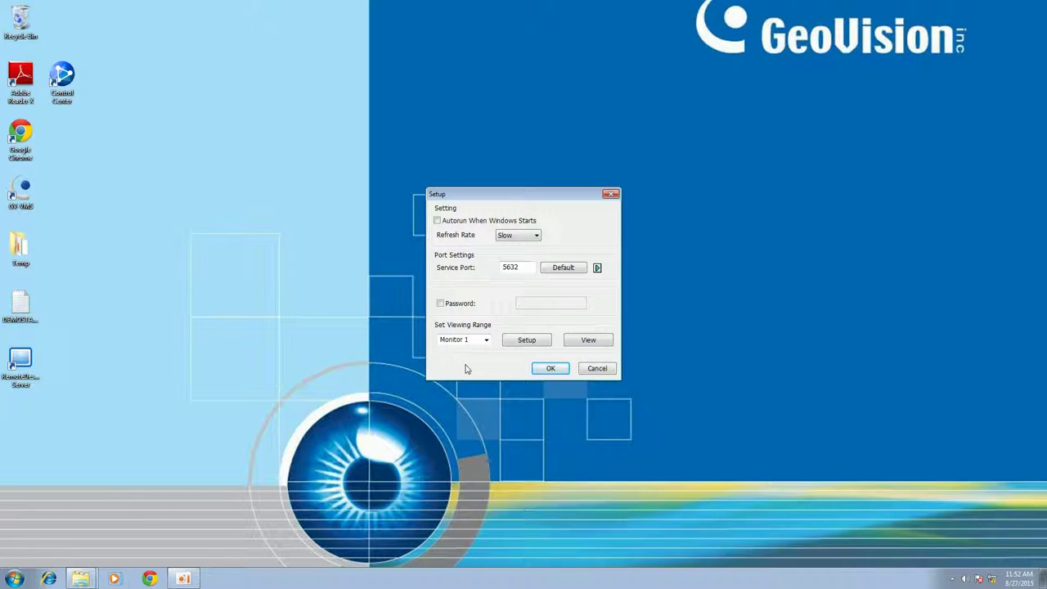
left_click(521, 340)
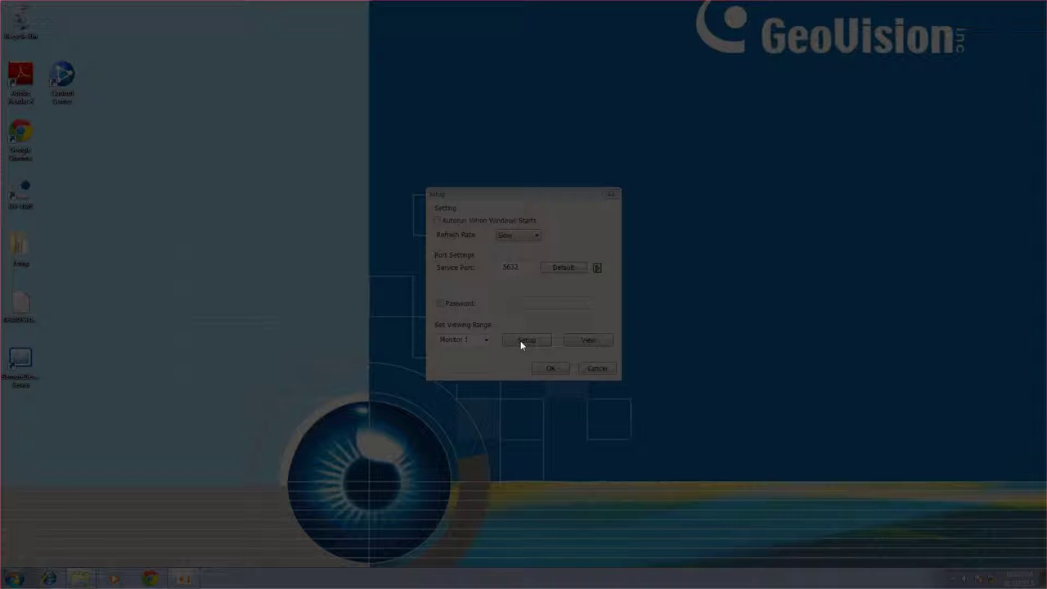
left_click_drag(105, 84, 596, 495)
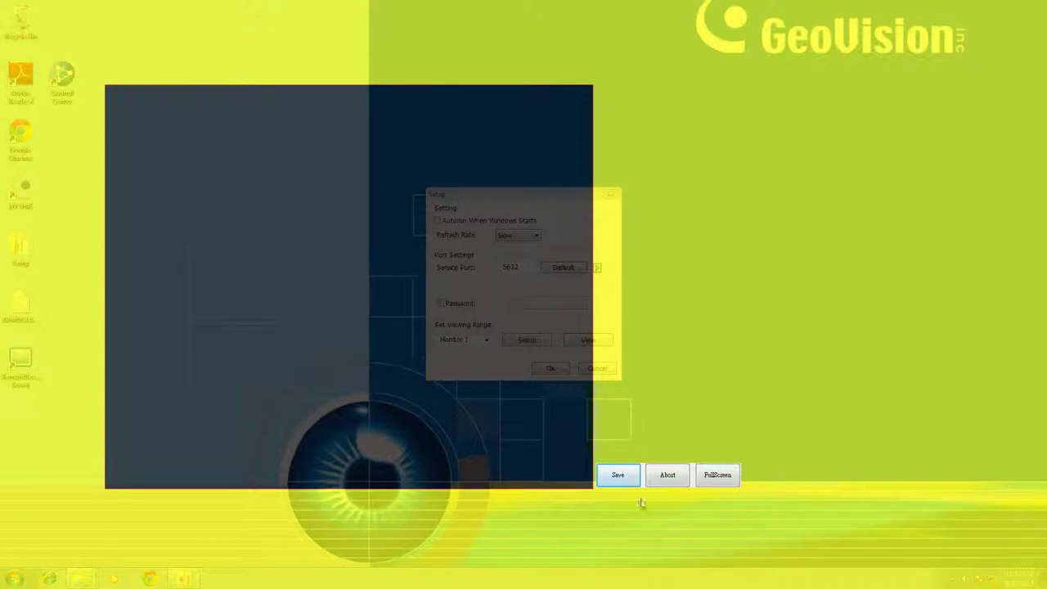
left_click(714, 482)
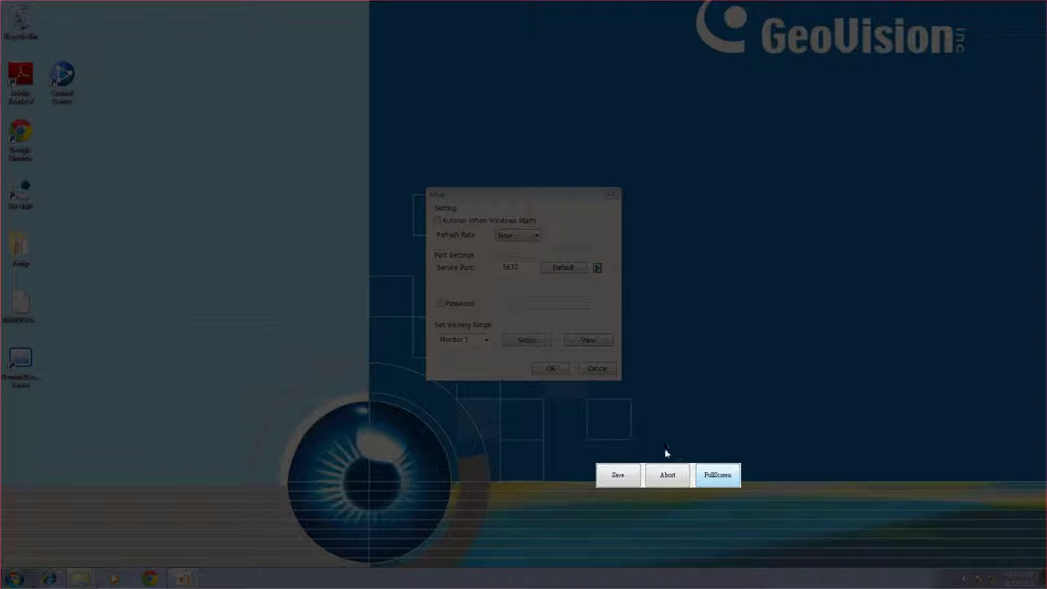
left_click(623, 480)
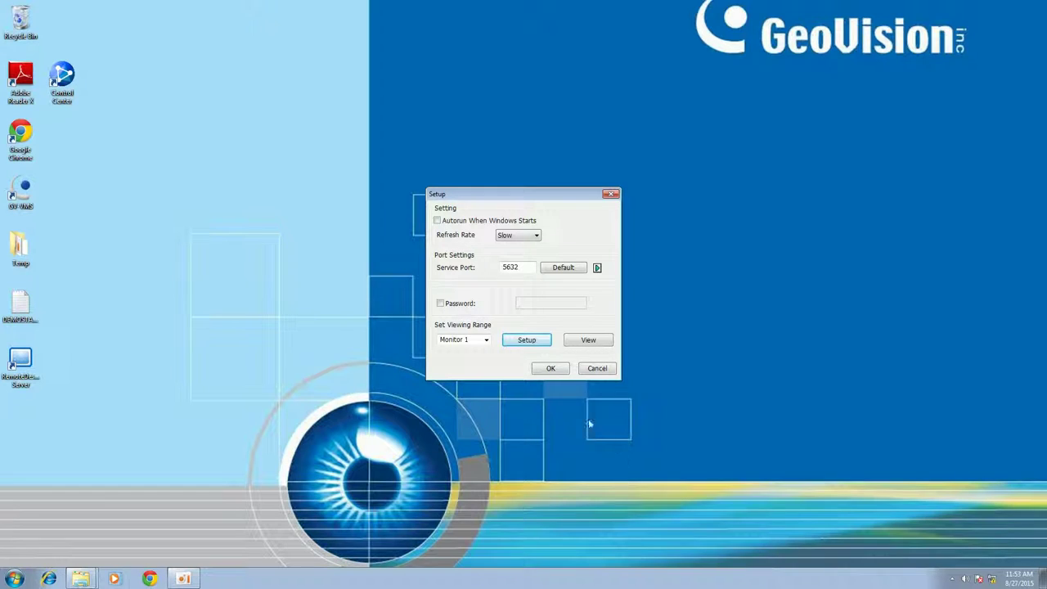
left_click(548, 369)
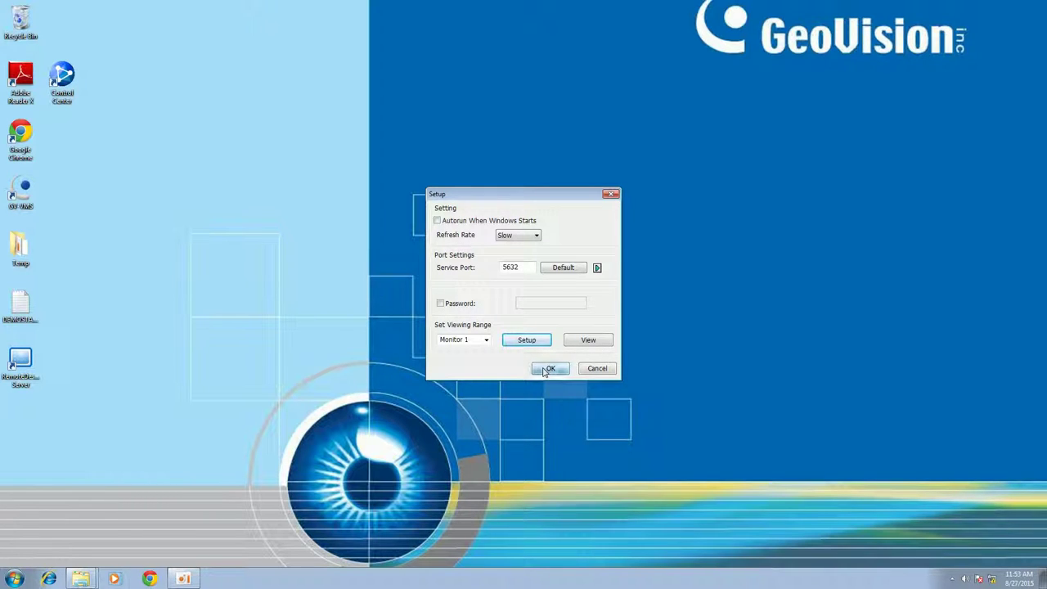
- Start the RemoteDesktop Server service from its tray icon menu
left_click(951, 579)
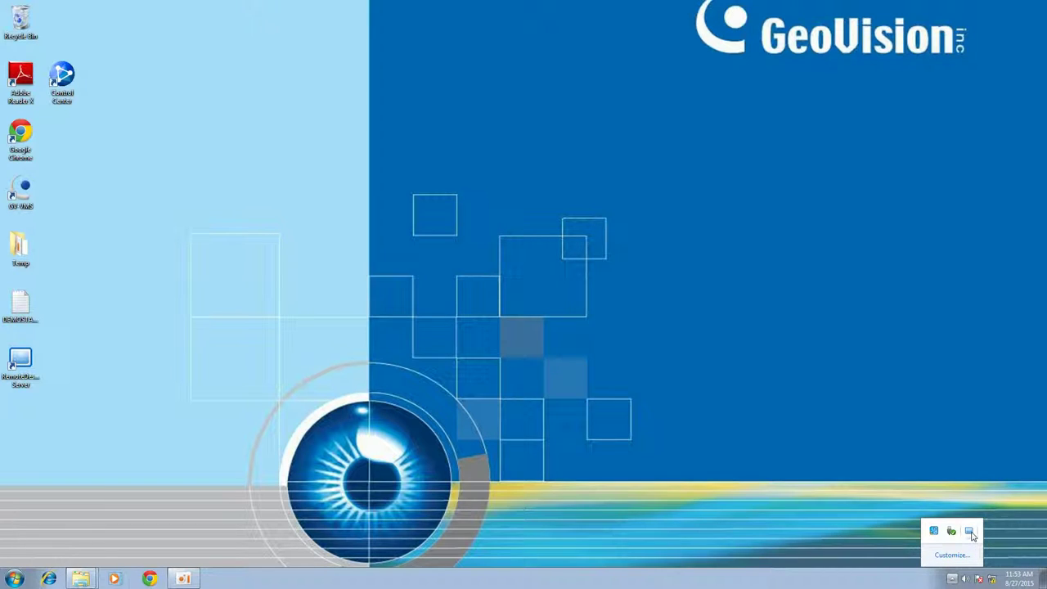
right_click(968, 531)
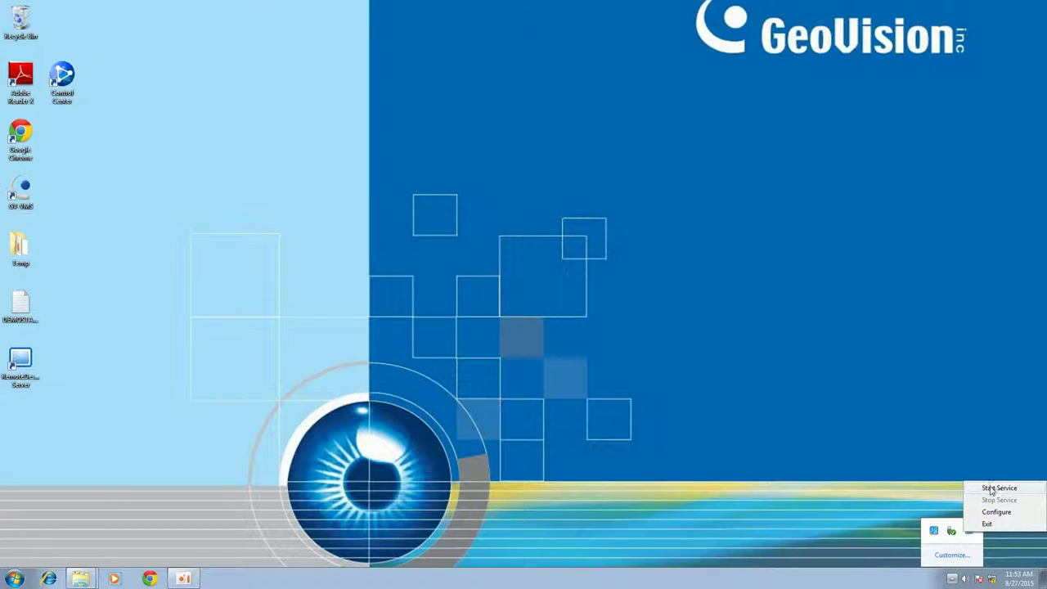
left_click(991, 488)
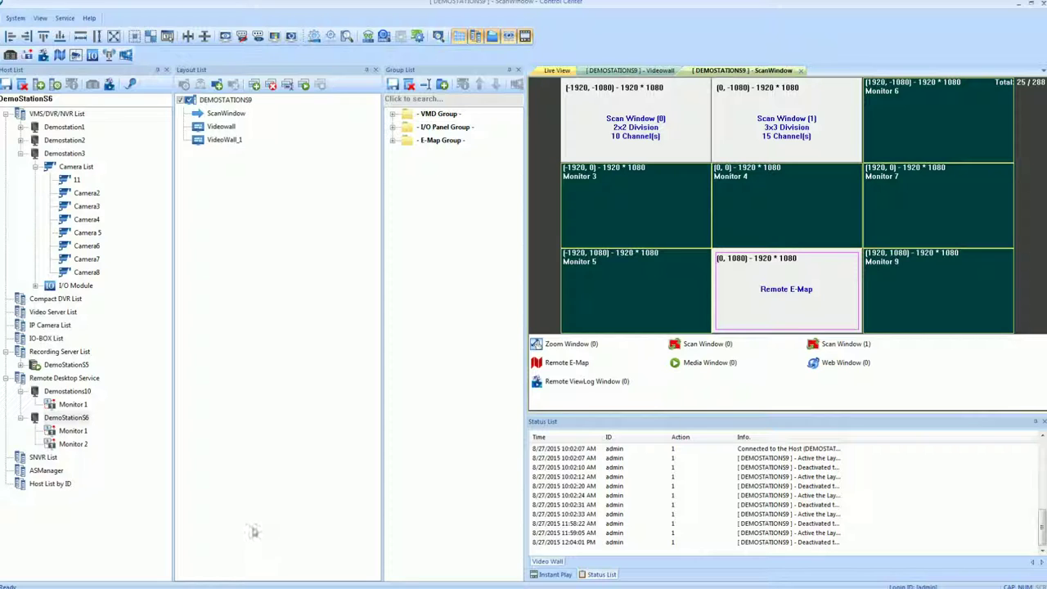
- Add remote desktop host VMS at 192.168.1.3 and update its system information
left_click(52, 380)
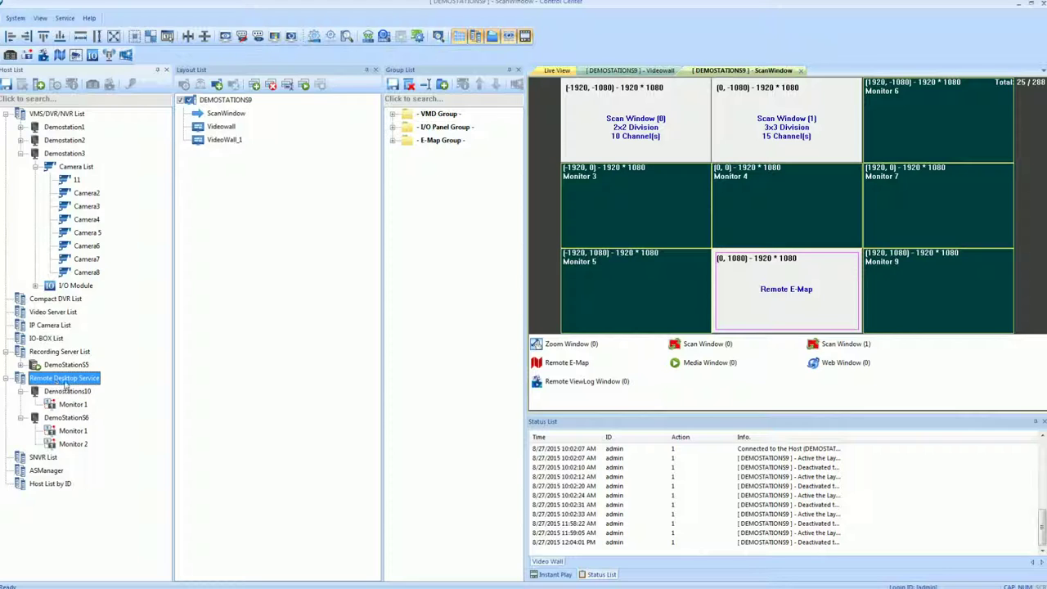
right_click(68, 381)
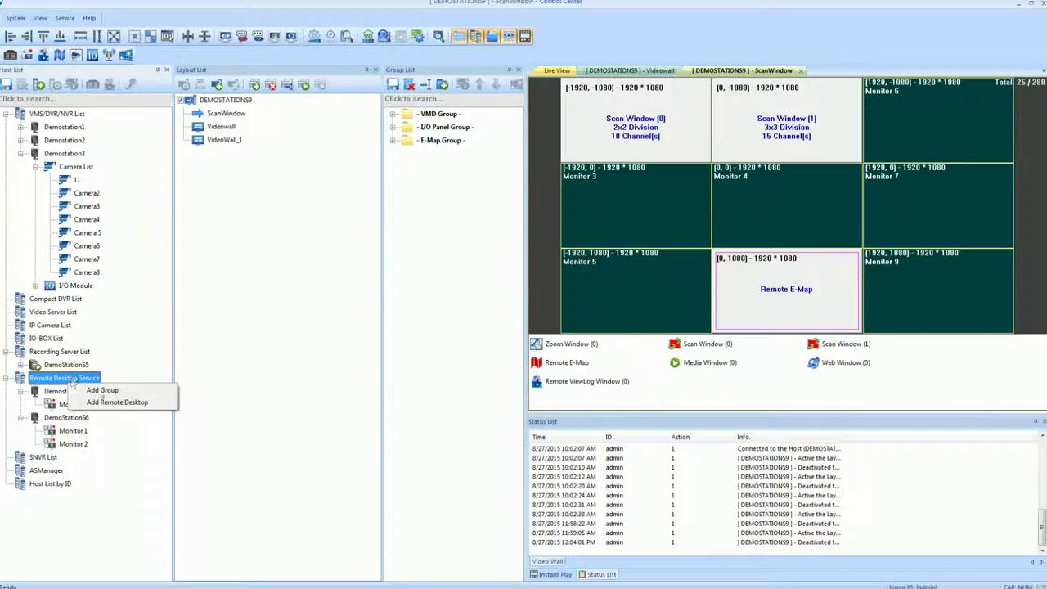
left_click(116, 404)
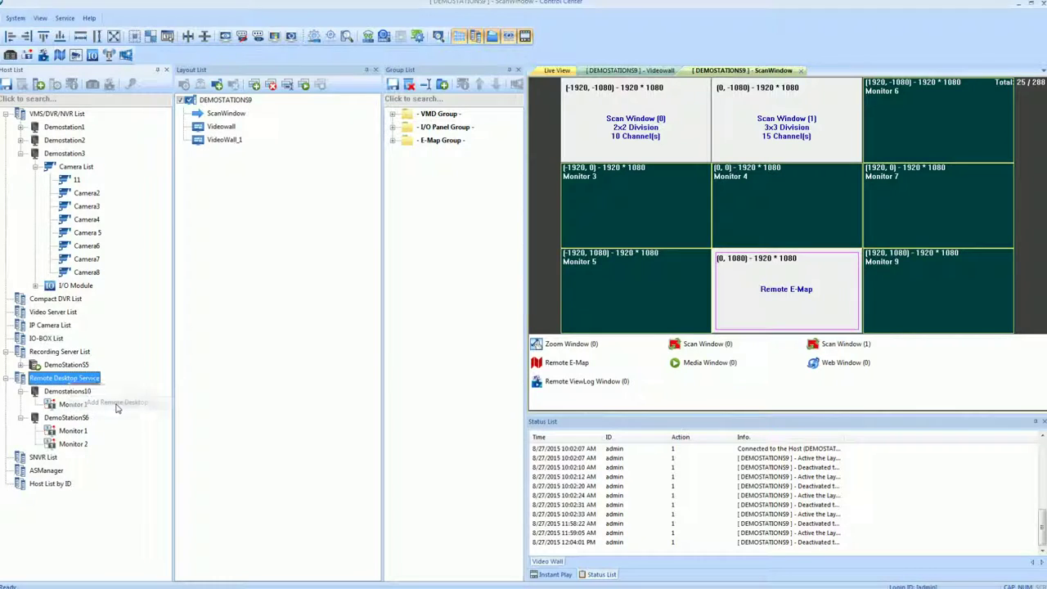
left_click(552, 271)
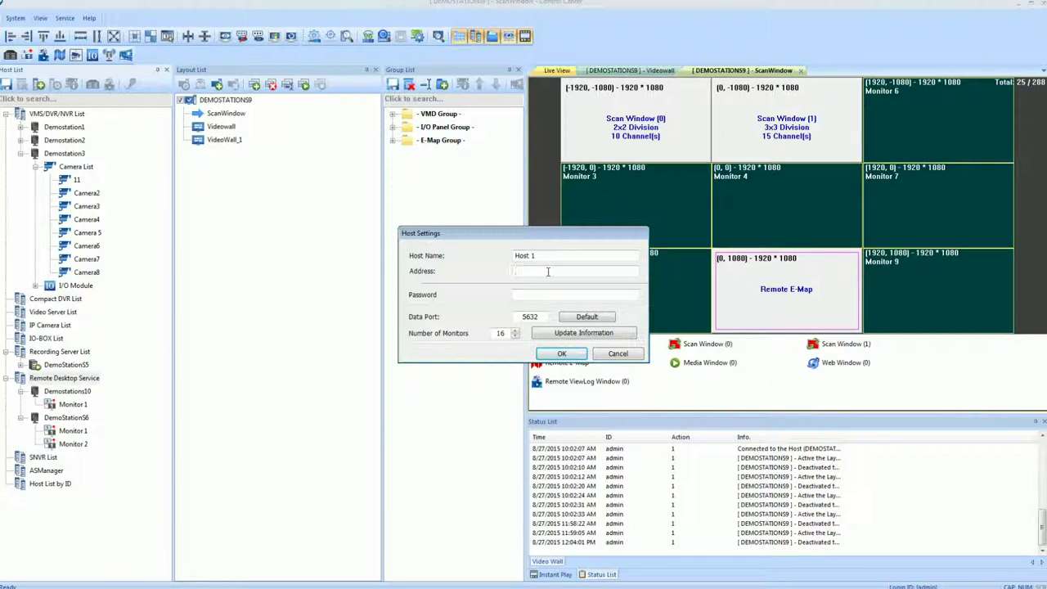
type("192.168.13")
key("shift+Tab")
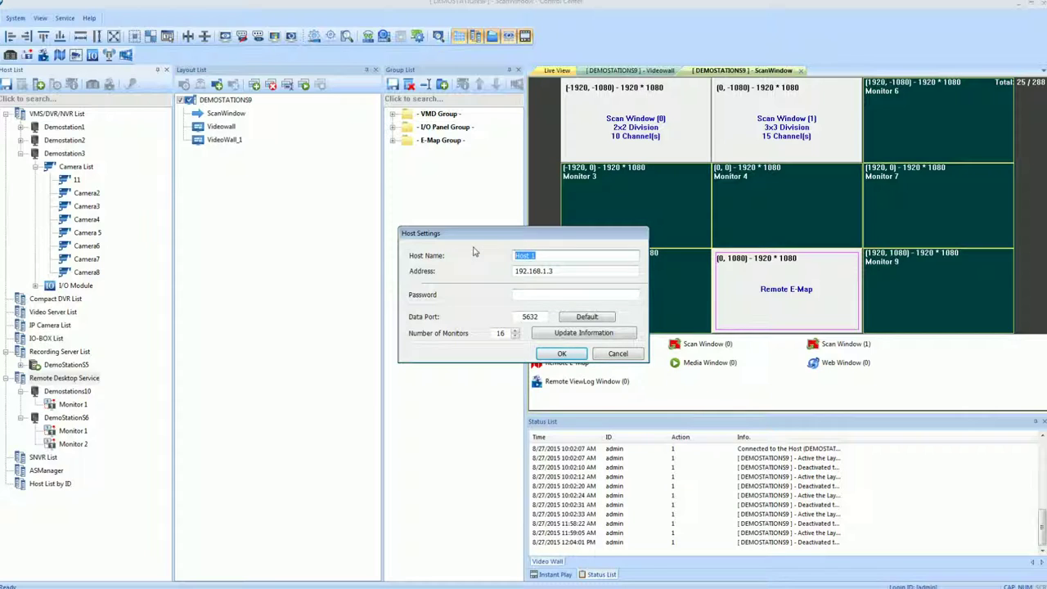
type("VMS")
left_click(559, 335)
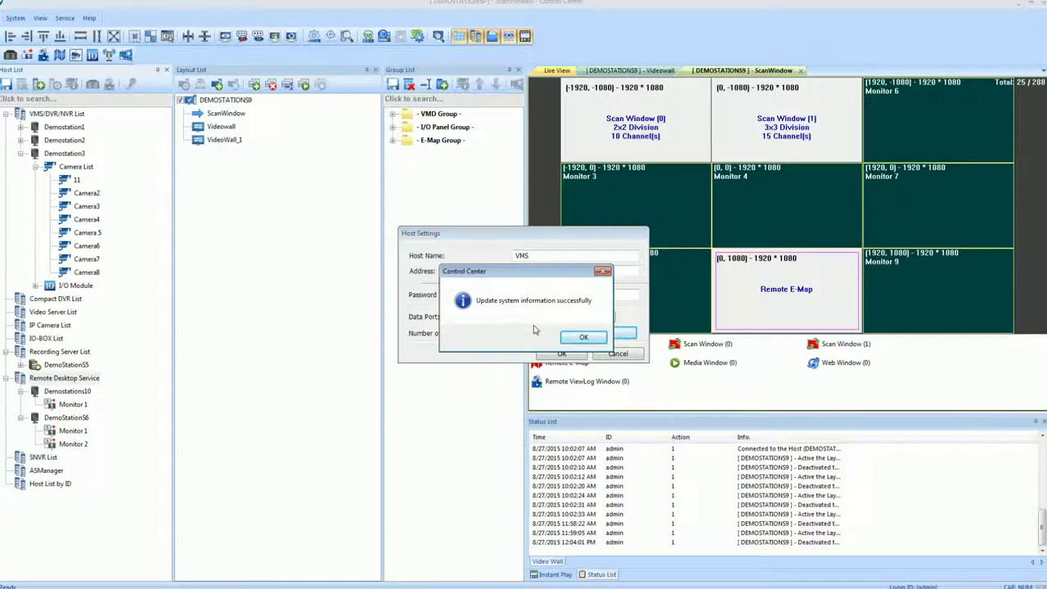
left_click(580, 338)
left_click(562, 353)
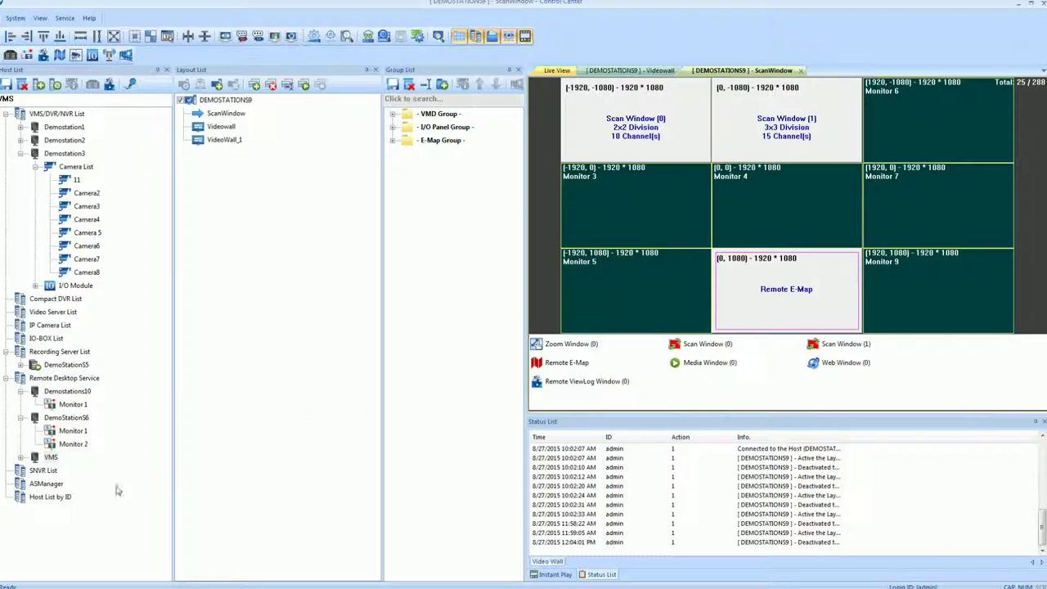
- Add VMS Monitor 1 to the ScanWindow layout's window list
double_click(51, 456)
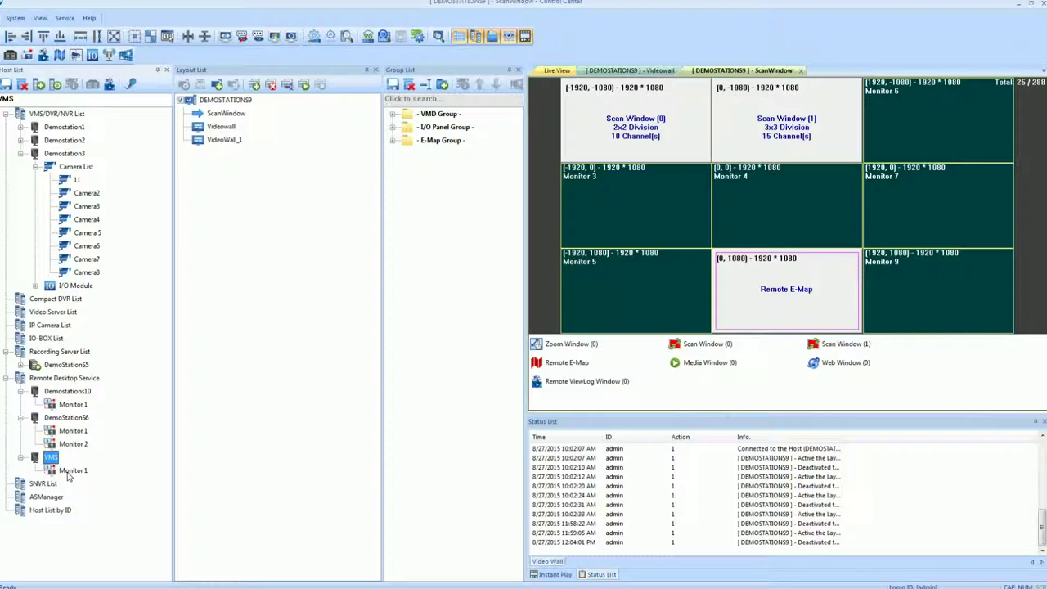
left_click(72, 472)
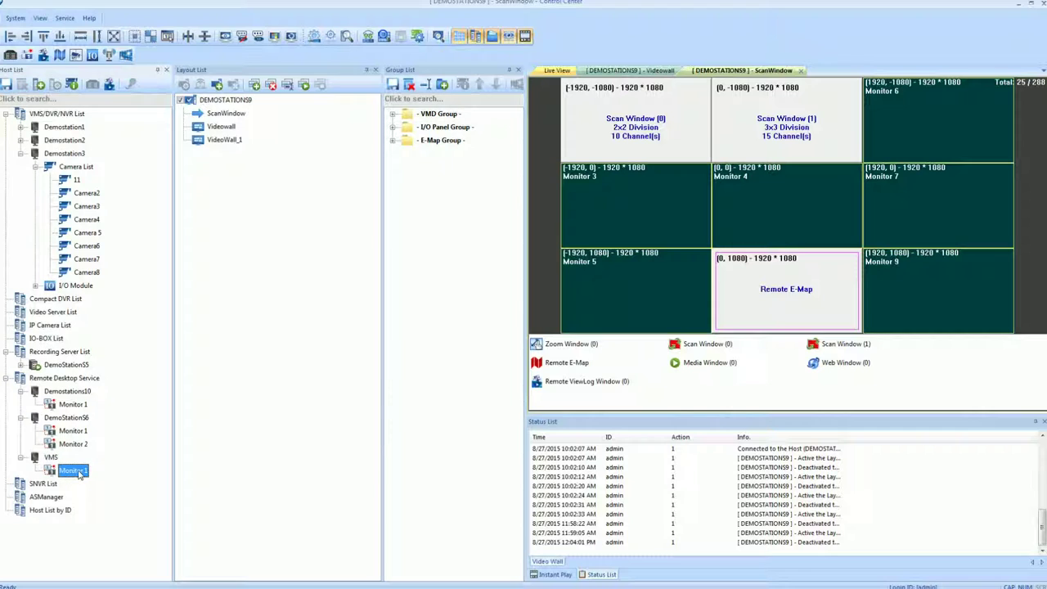
left_click_drag(76, 473, 718, 395)
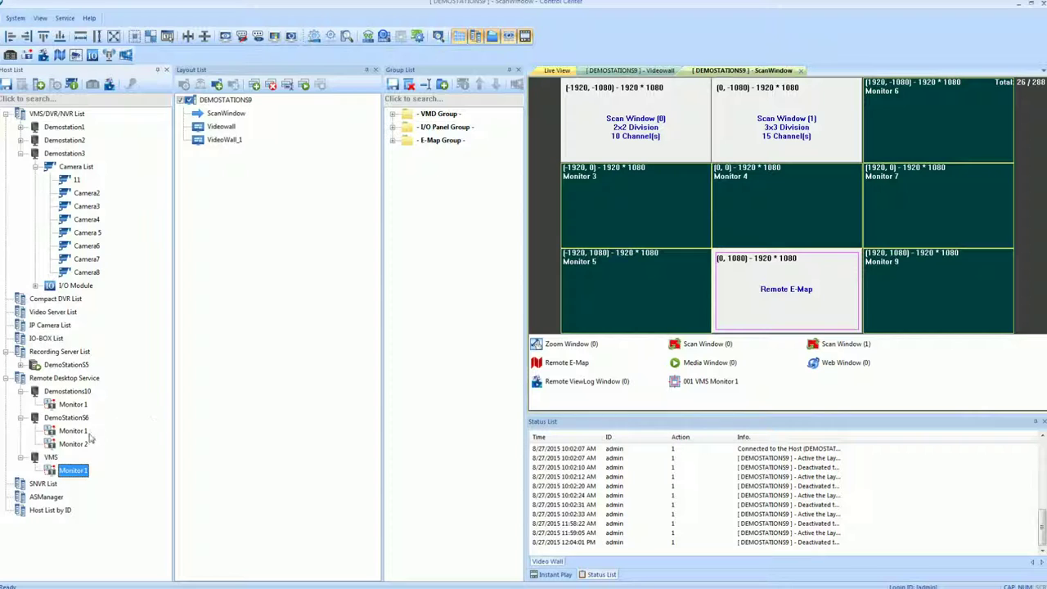
- Add DemoStationS6 Monitor 1 as a window and make 001 VMS Monitor 1 fill Monitor 3
left_click_drag(70, 431, 792, 391)
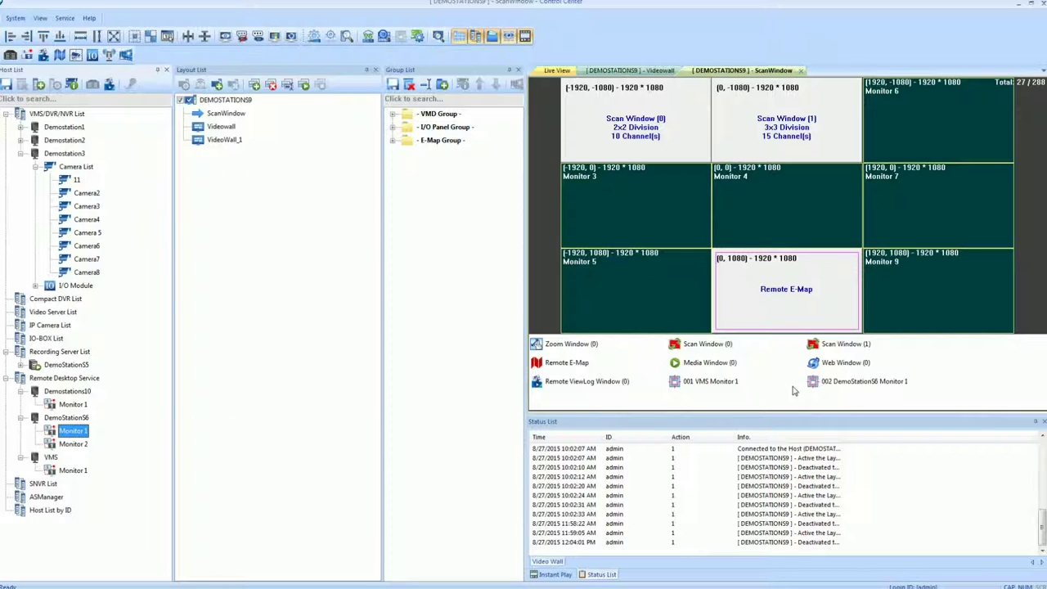
left_click(704, 384)
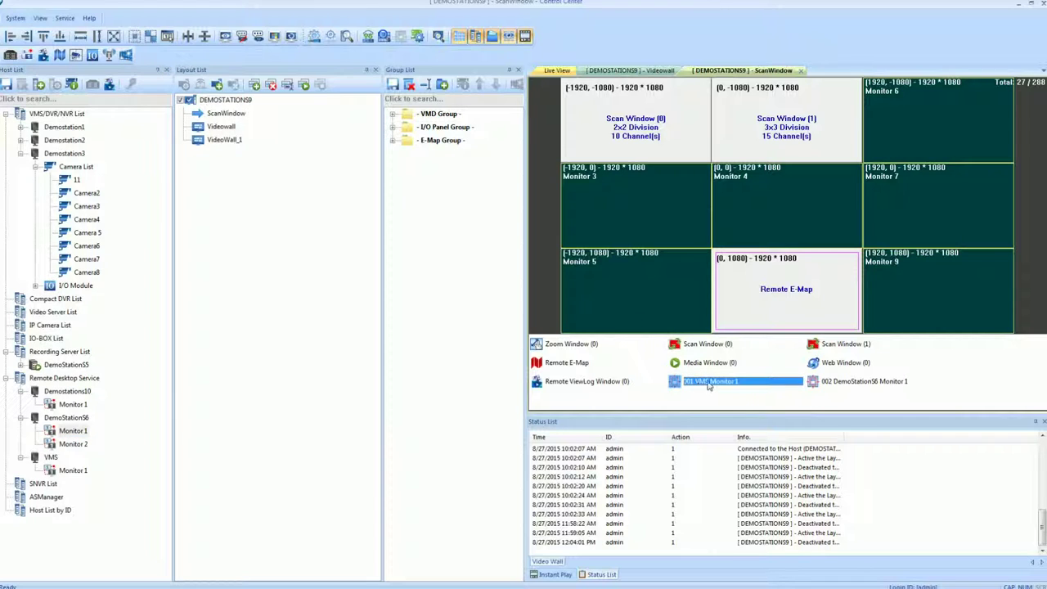
left_click_drag(677, 390, 696, 236)
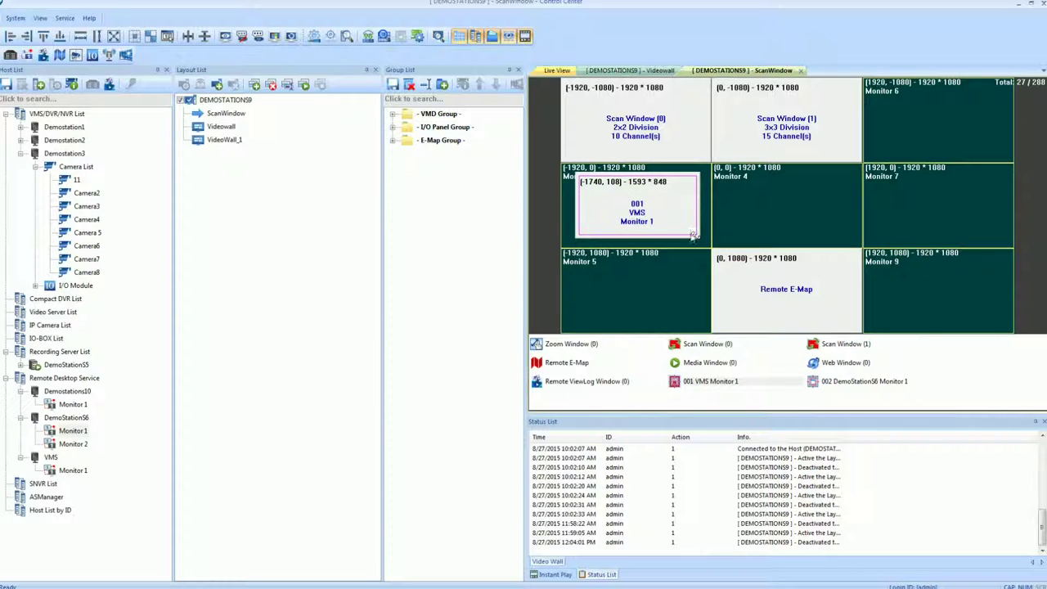
left_click(661, 218)
double_click(650, 218)
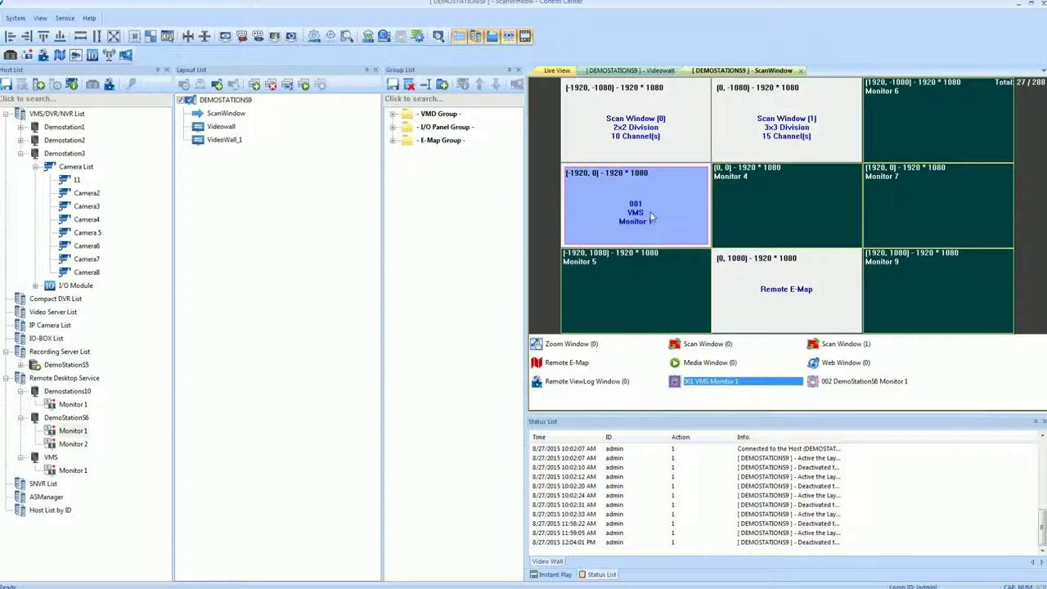
- Place 002 DemoStationS6 Monitor 1 on Monitor 4, then apply the ScanWindow layout
left_click(869, 383)
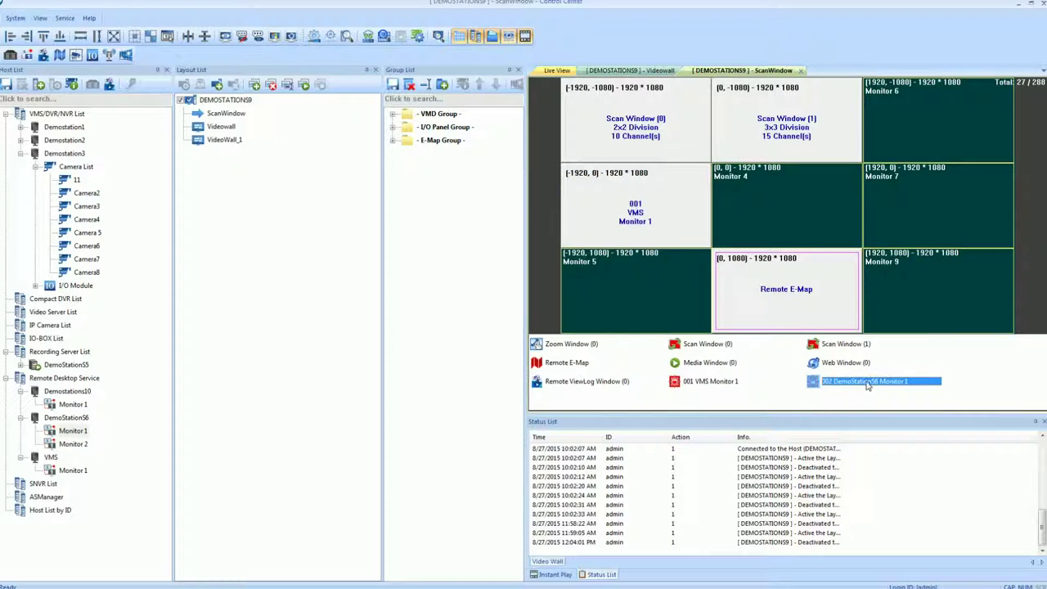
left_click_drag(831, 389, 765, 223)
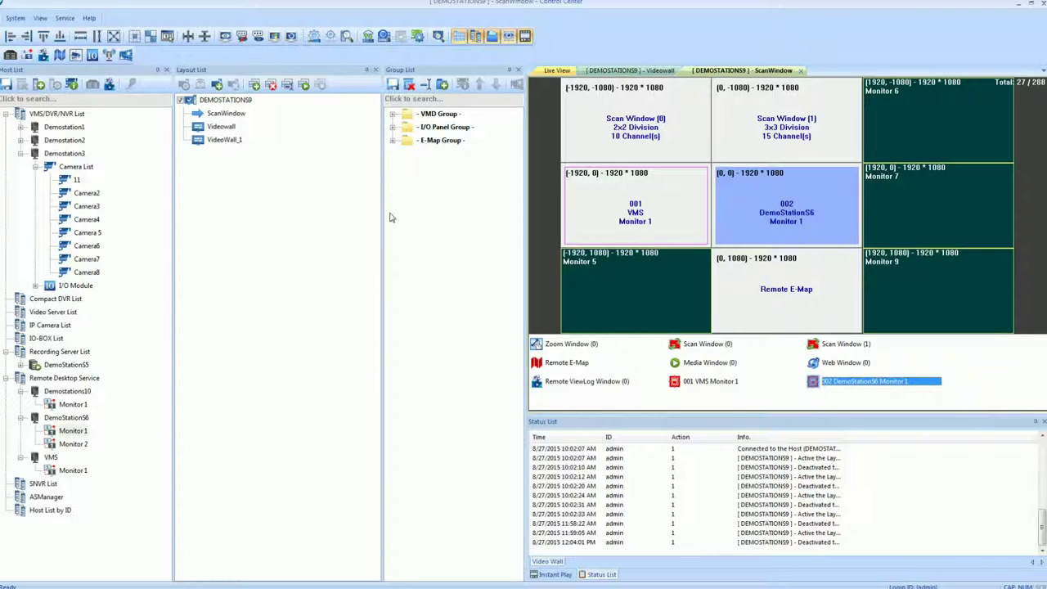
left_click(224, 114)
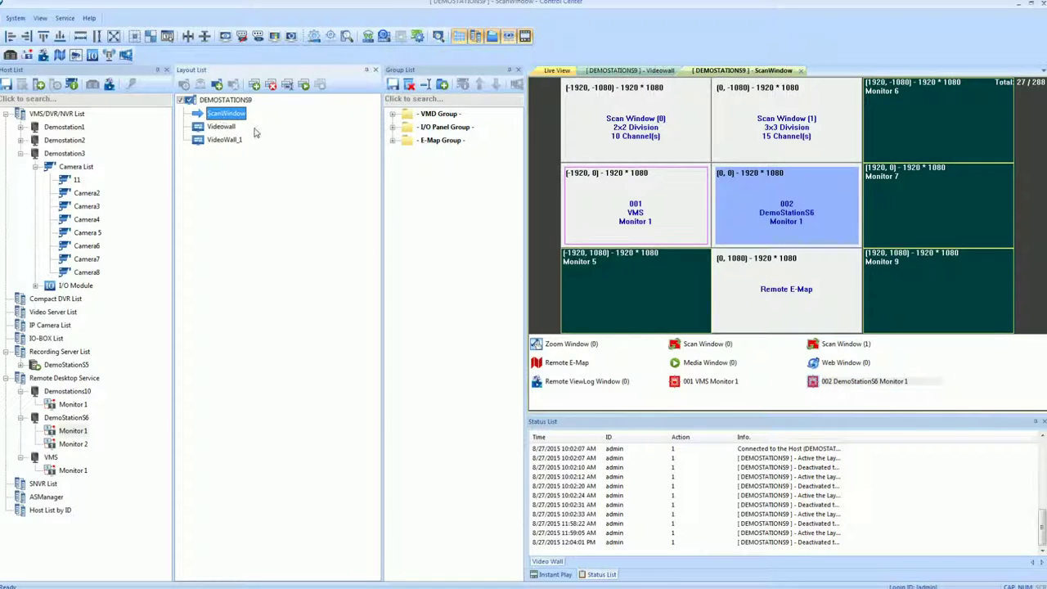
left_click(305, 85)
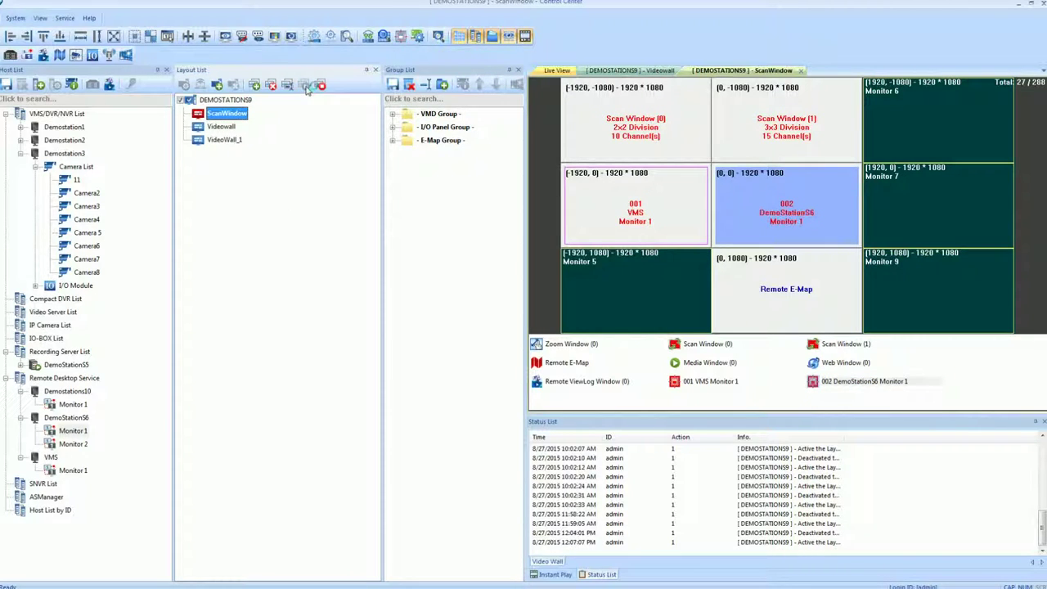